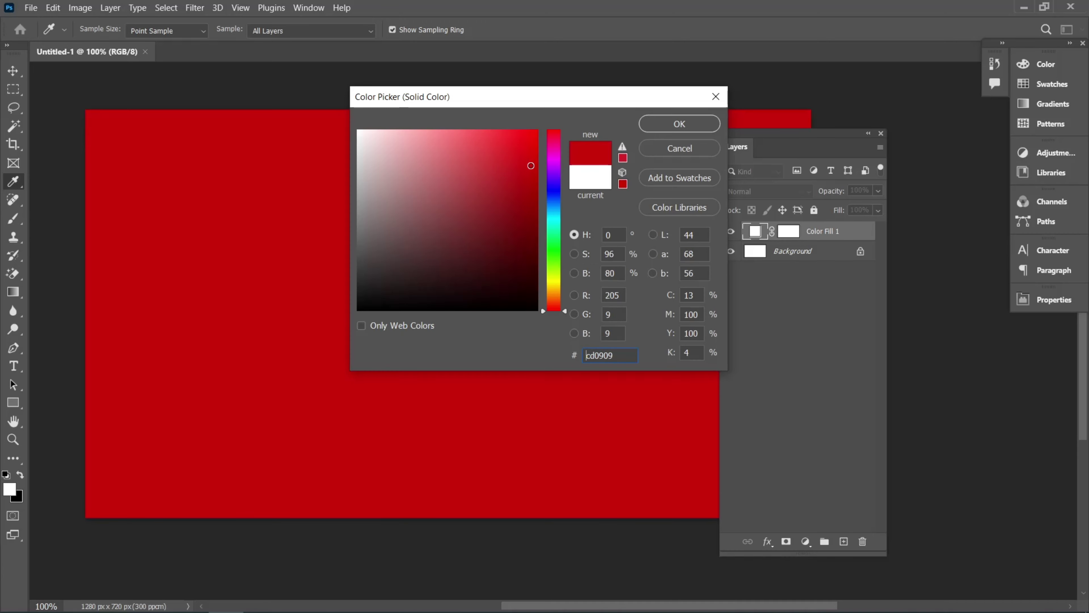
# - Accept the red cd0909 solid colour fill and add a new empty layer above it
pyautogui.click(697, 126)
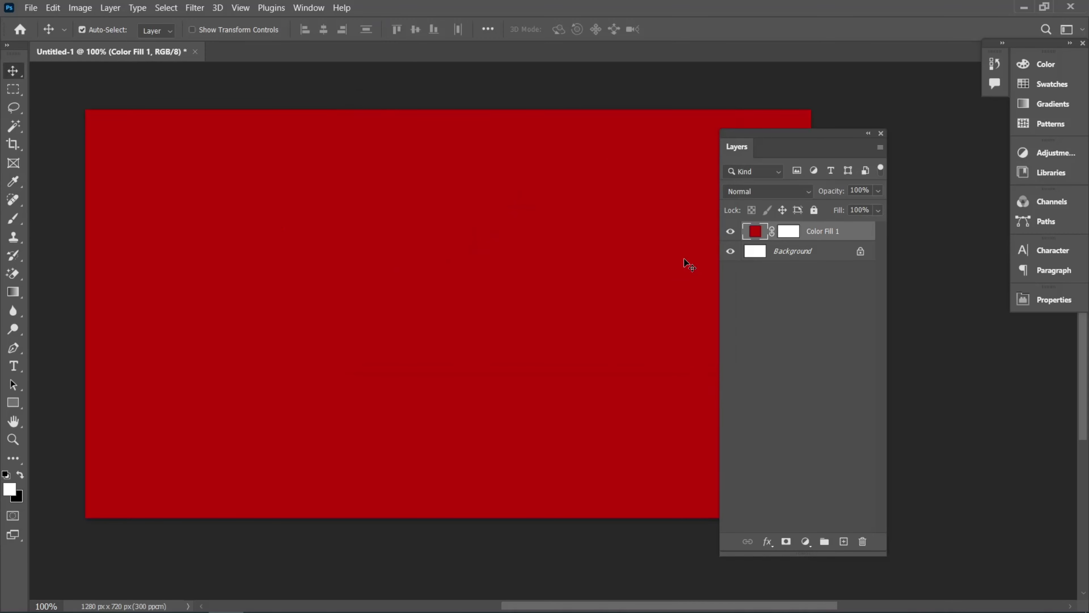
pyautogui.click(843, 541)
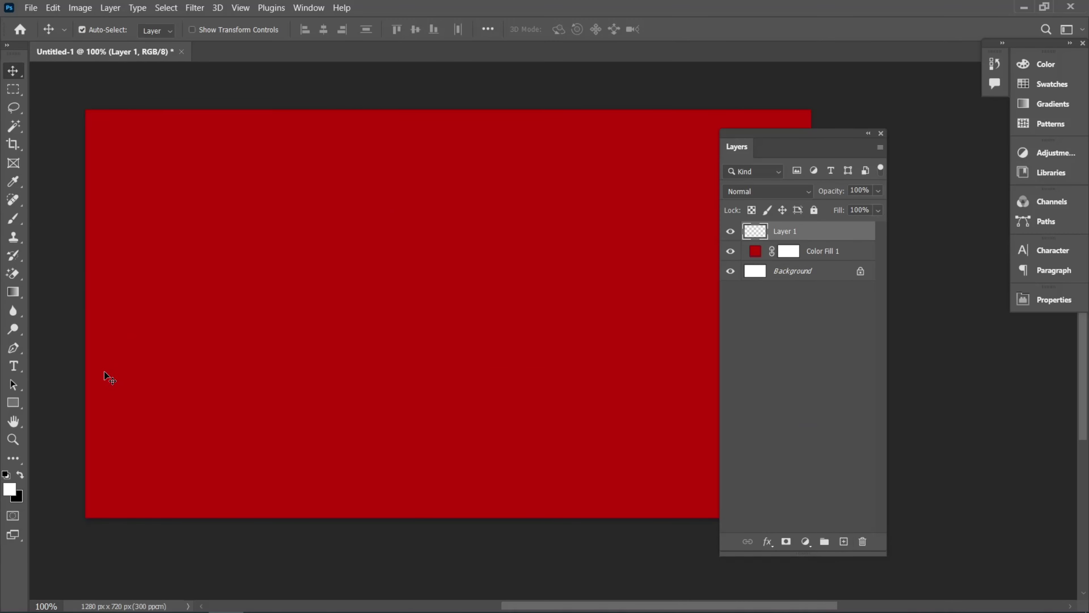
# - Choose a soft brush with 0% hardness and set the foreground colour to black
pyautogui.click(15, 223)
pyautogui.click(103, 31)
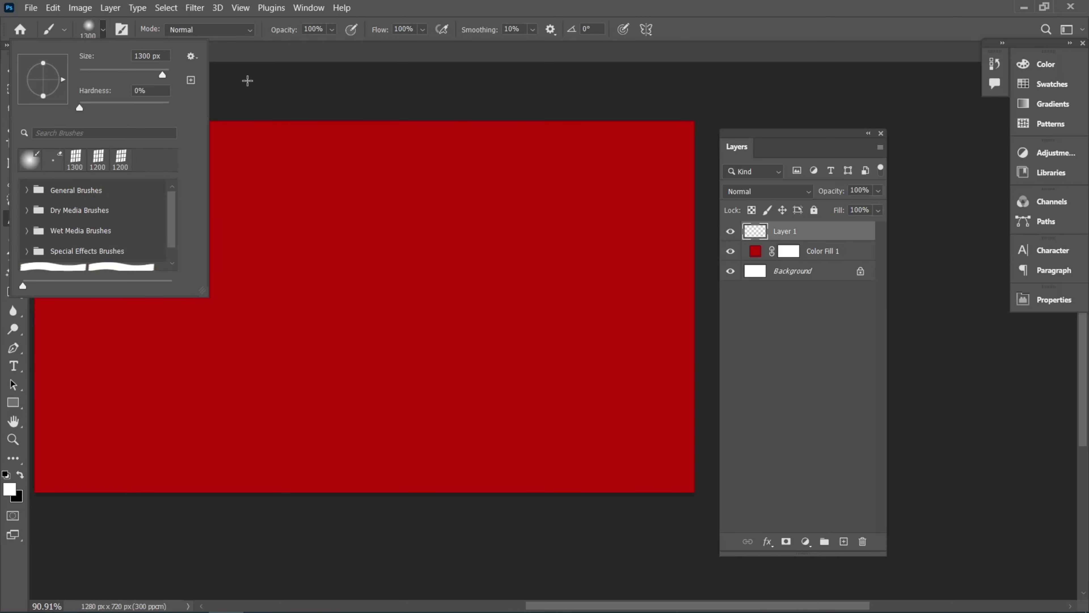
pyautogui.press('Return')
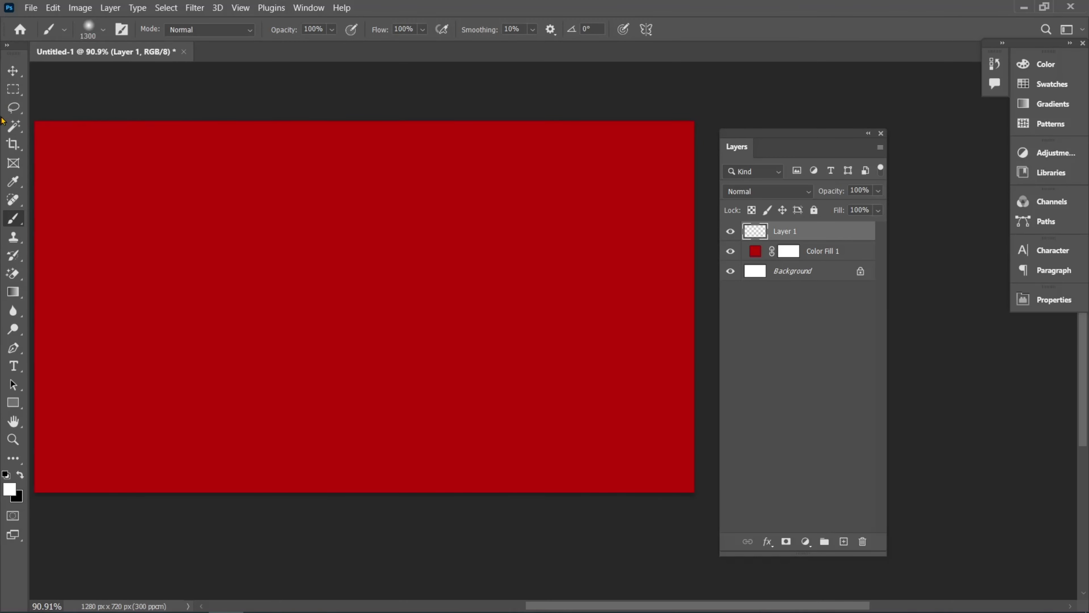
pyautogui.click(8, 488)
pyautogui.moveTo(463, 270); pyautogui.dragTo(466, 313)
pyautogui.click(673, 124)
# - Move the Layers panel clear of the red canvas
pyautogui.click(12, 71)
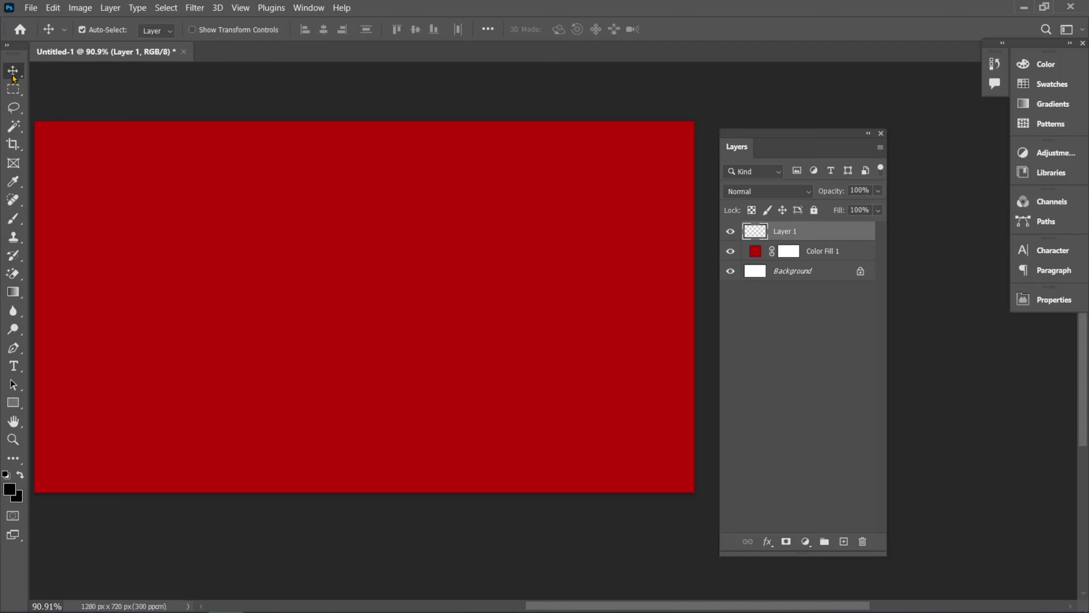
pyautogui.moveTo(95, 154); pyautogui.dragTo(148, 171)
pyautogui.moveTo(755, 132); pyautogui.dragTo(809, 134)
pyautogui.moveTo(157, 324); pyautogui.dragTo(179, 332)
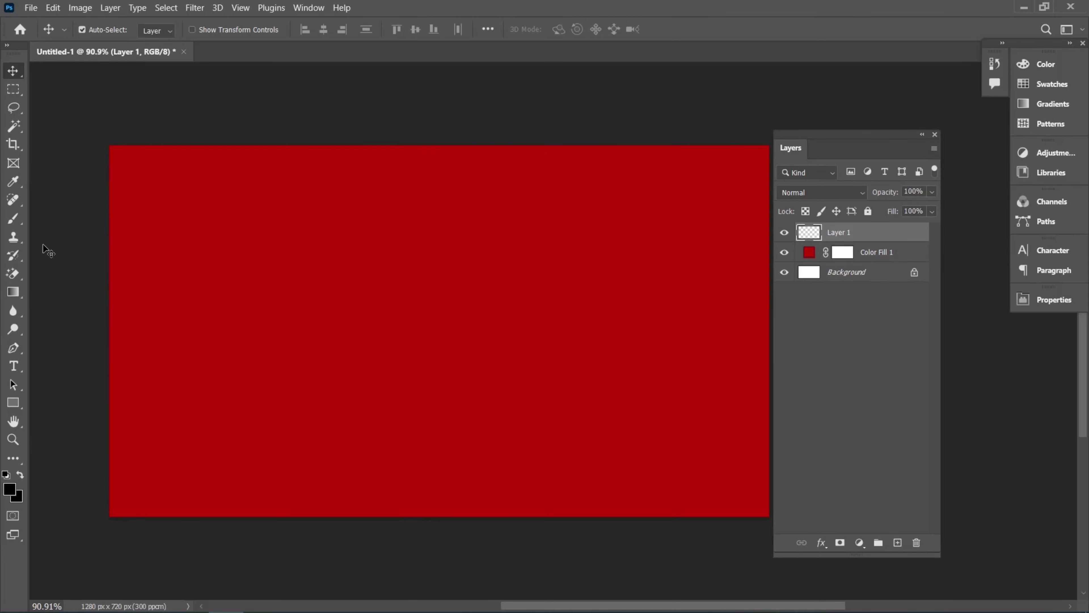
# - Paint soft black shading over the canvas's upper-left corner and along its edges with a 700 px brush at 80% flow
pyautogui.click(14, 219)
pyautogui.press('d')
pyautogui.click(172, 180)
pyautogui.click(144, 178)
pyautogui.scroll(-2, 514, 274)
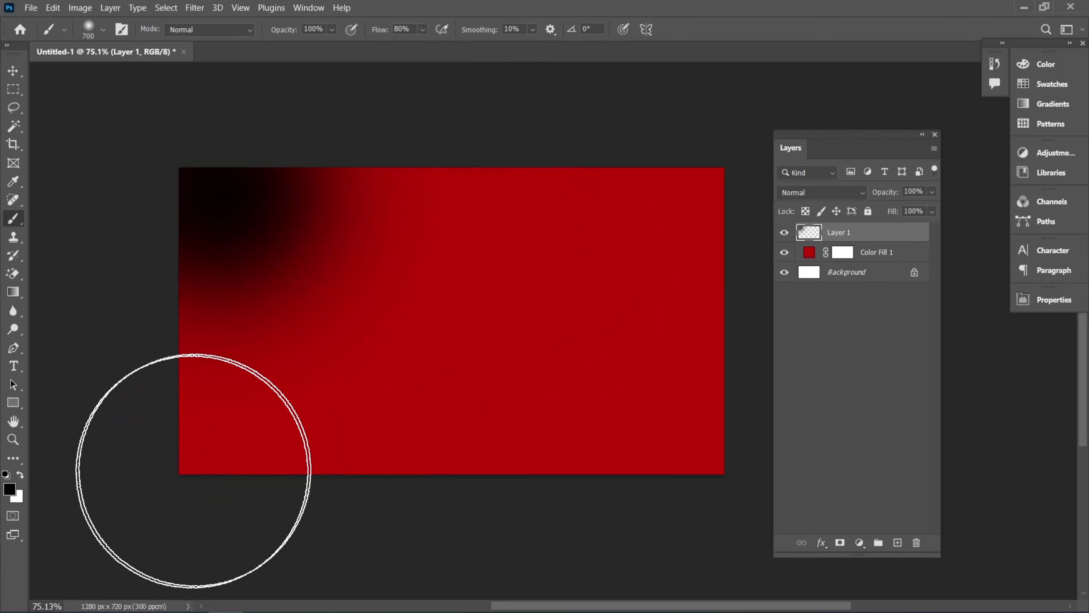
pyautogui.click(725, 134)
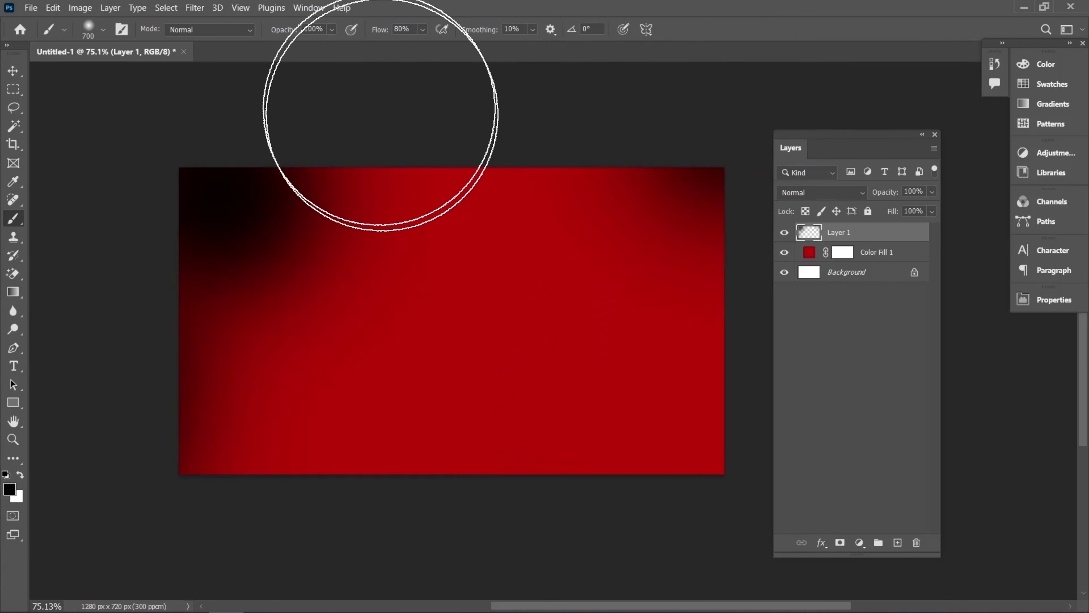
pyautogui.moveTo(380, 112); pyautogui.dragTo(467, 102)
pyautogui.moveTo(862, 135); pyautogui.dragTo(931, 135)
pyautogui.moveTo(815, 339); pyautogui.dragTo(815, 248)
pyautogui.click(816, 520)
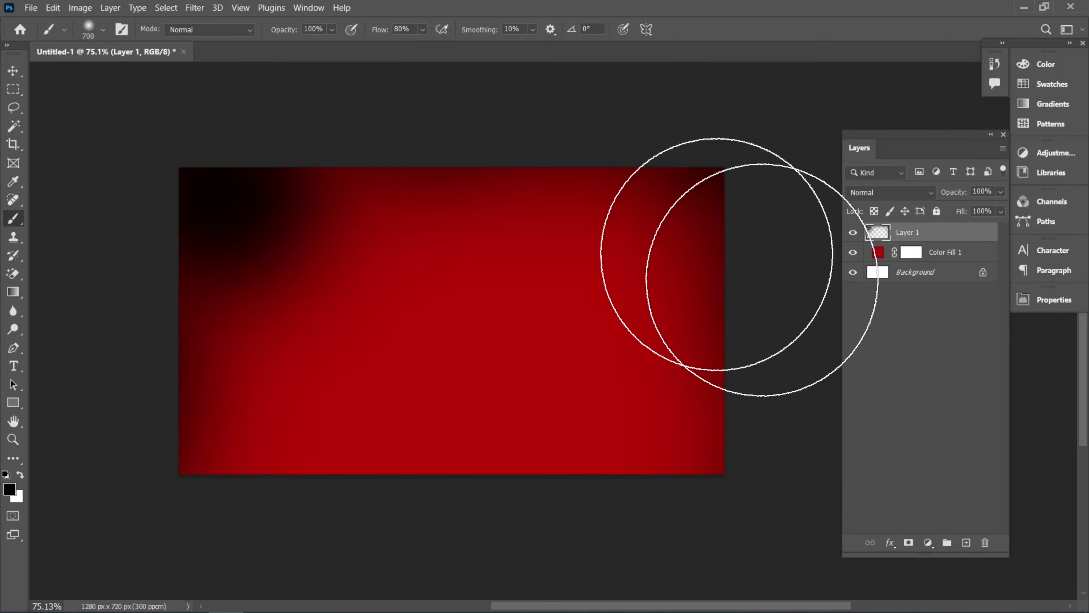
pyautogui.click(465, 75)
pyautogui.click(176, 392)
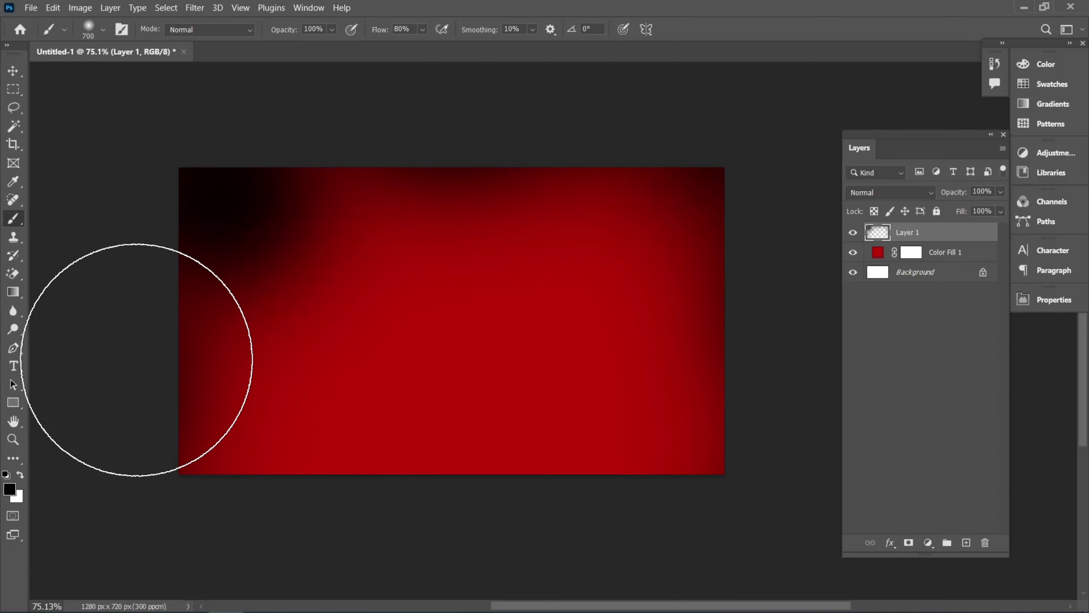
pyautogui.hotkey('ctrl', 'z')
pyautogui.click(122, 378)
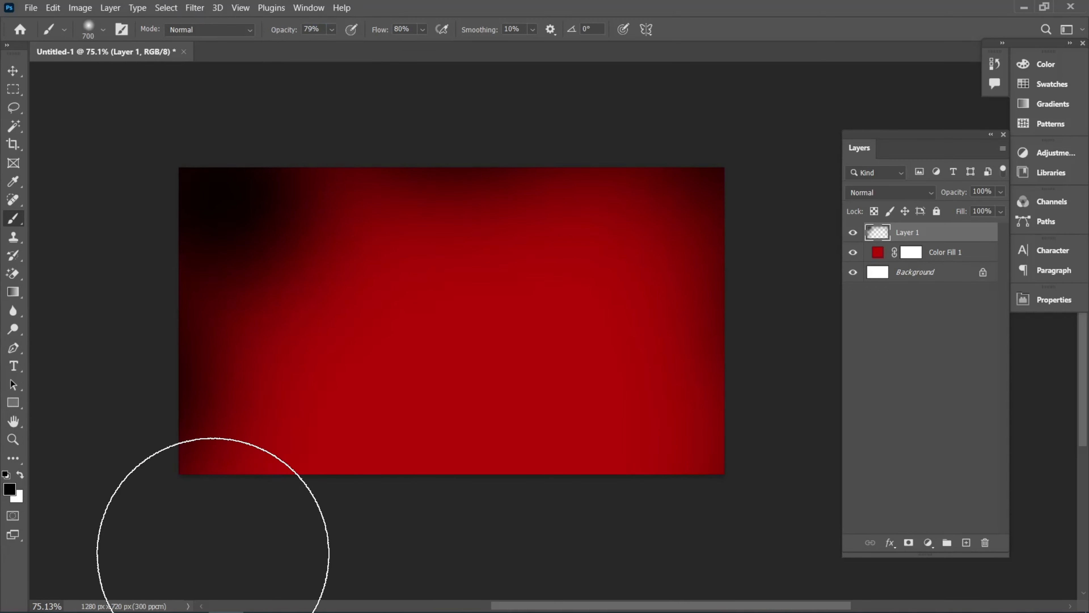
pyautogui.hotkey('ctrl', 'z')
# - Open the wave image pngwing.com (1) and place it over the canvas of Untitled-1
pyautogui.click(12, 71)
pyautogui.scroll(-1, 224, 245)
pyautogui.scroll(-1, 226, 247)
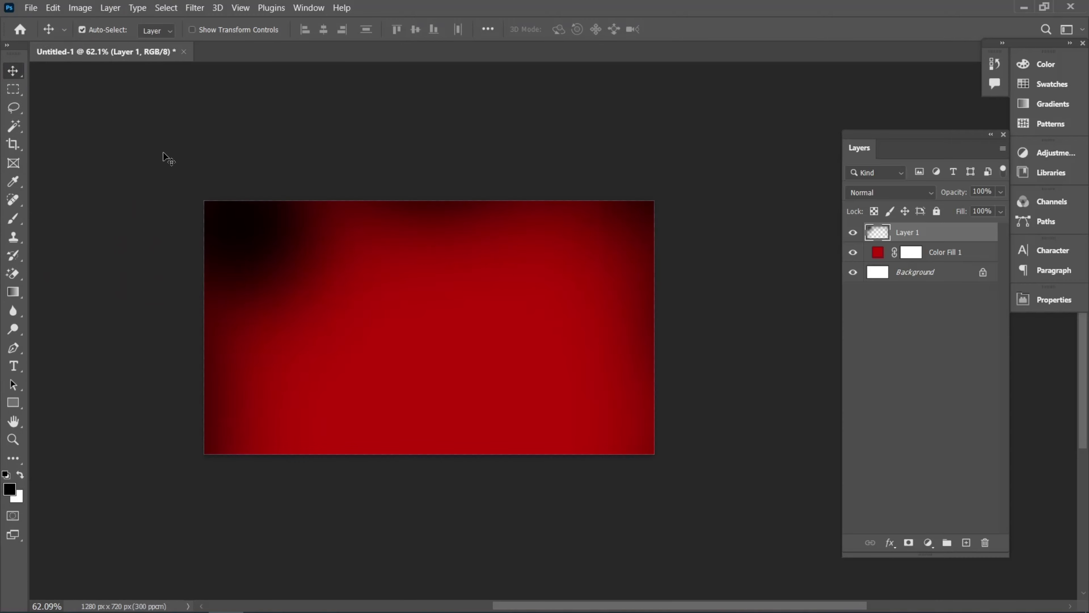
pyautogui.click(30, 7)
pyautogui.click(42, 31)
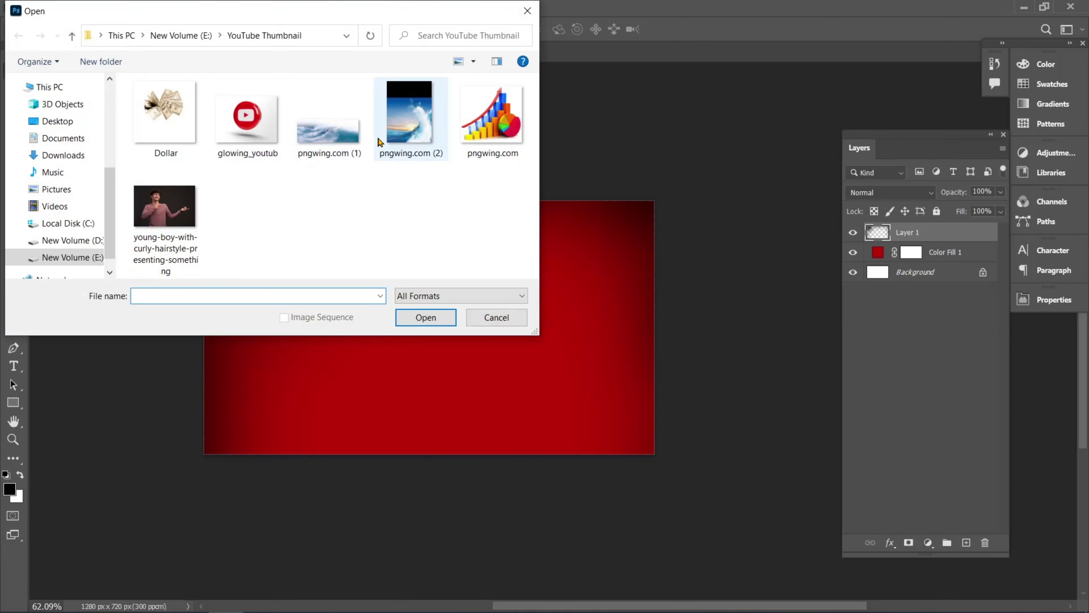
pyautogui.click(329, 153)
pyautogui.click(415, 316)
pyautogui.moveTo(435, 370); pyautogui.dragTo(475, 336)
pyautogui.moveTo(476, 334); pyautogui.dragTo(507, 369)
# - Set the wave layer's blend mode to Overlay and close the source wave image
pyautogui.click(880, 192)
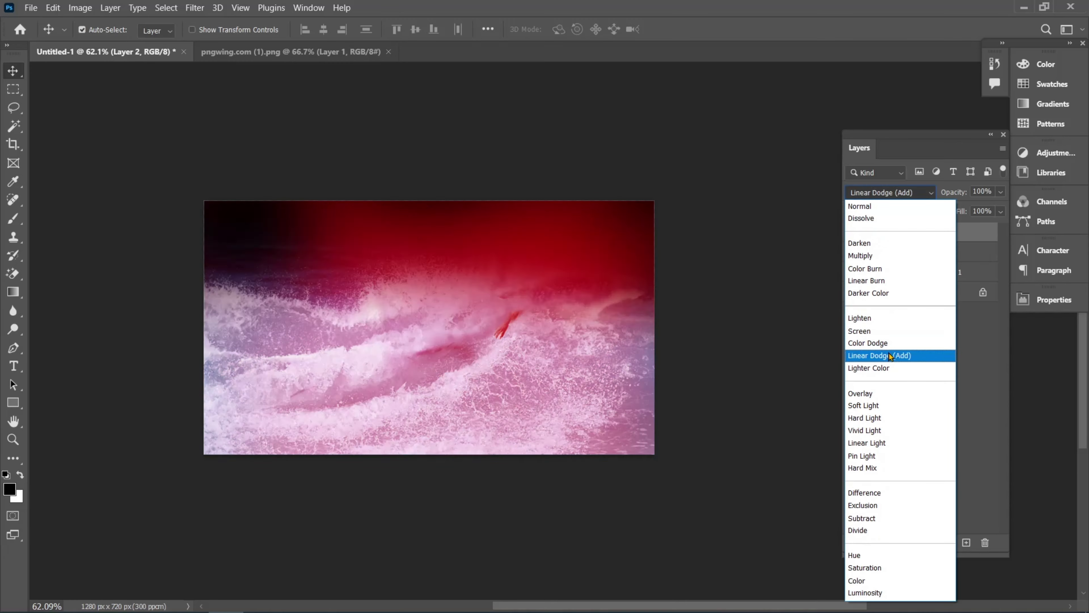
pyautogui.click(860, 393)
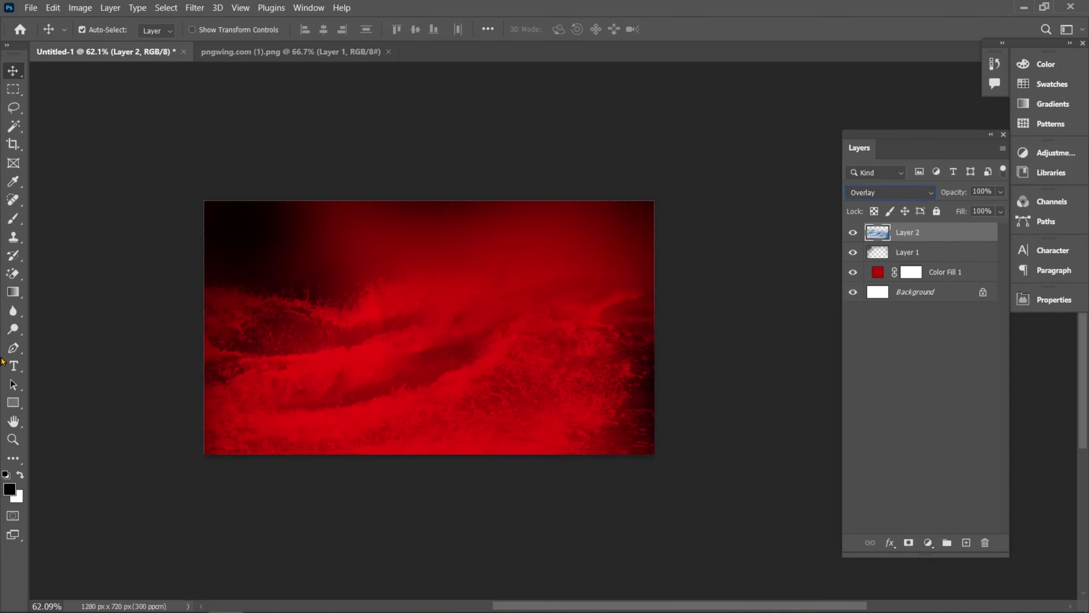
pyautogui.click(388, 52)
# - Open the photo young-boy-with-curly-hairstyle-presenting-something from the YouTube Thumbnail folder
pyautogui.click(31, 8)
pyautogui.click(166, 33)
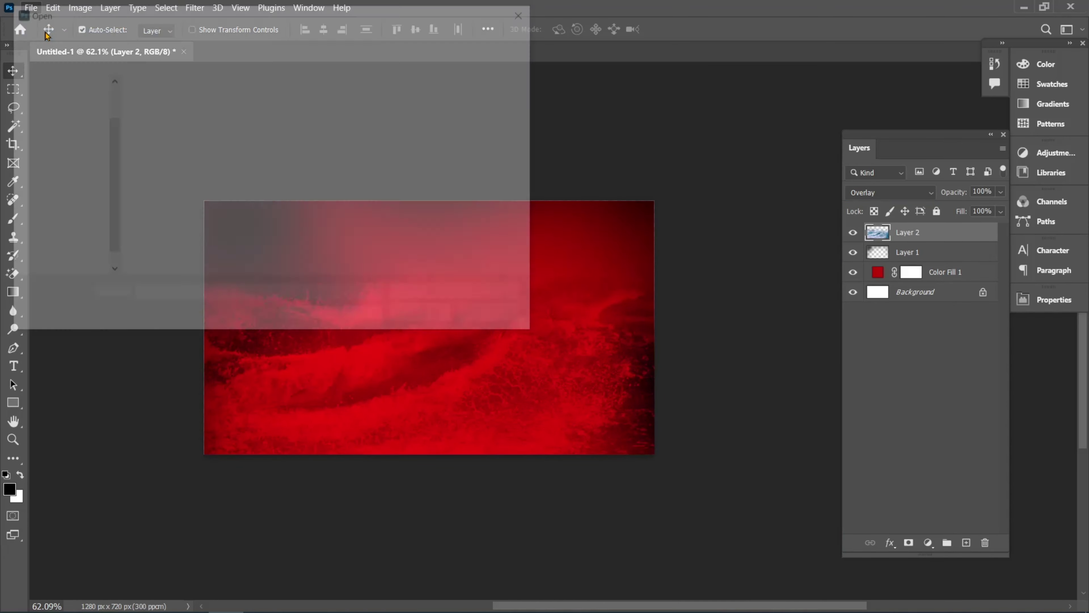
pyautogui.click(180, 208)
pyautogui.click(426, 317)
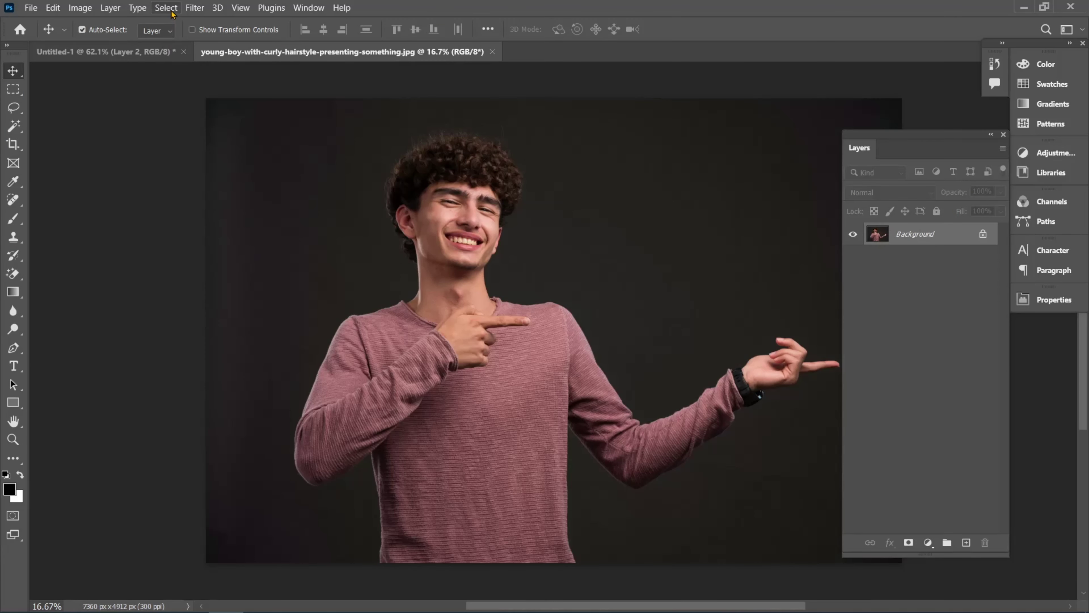
# - Select the man as the subject and hide the dark background with a layer mask
pyautogui.click(167, 8)
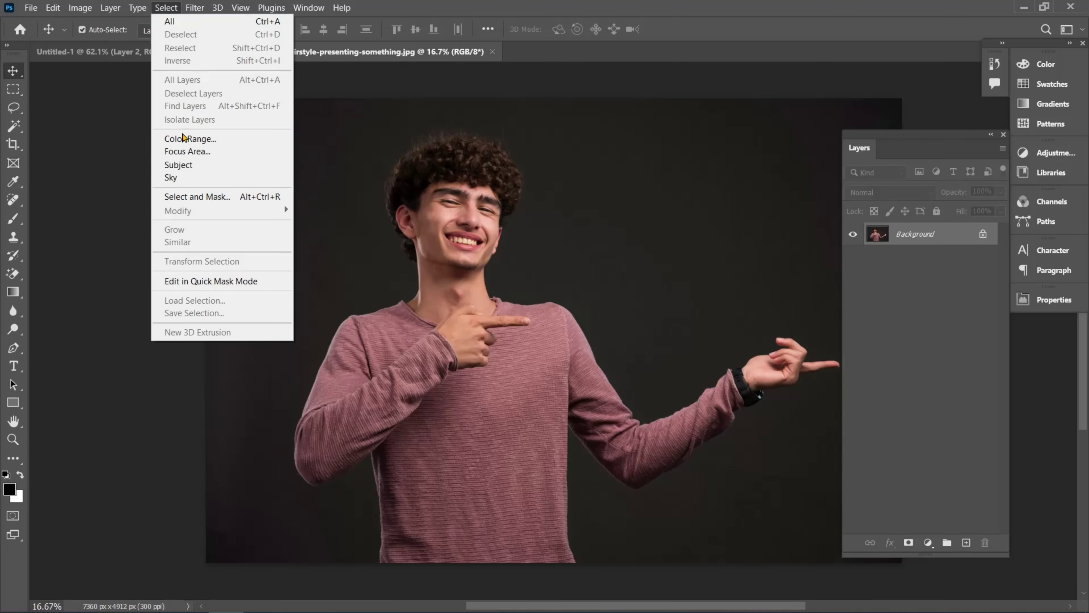
pyautogui.click(180, 163)
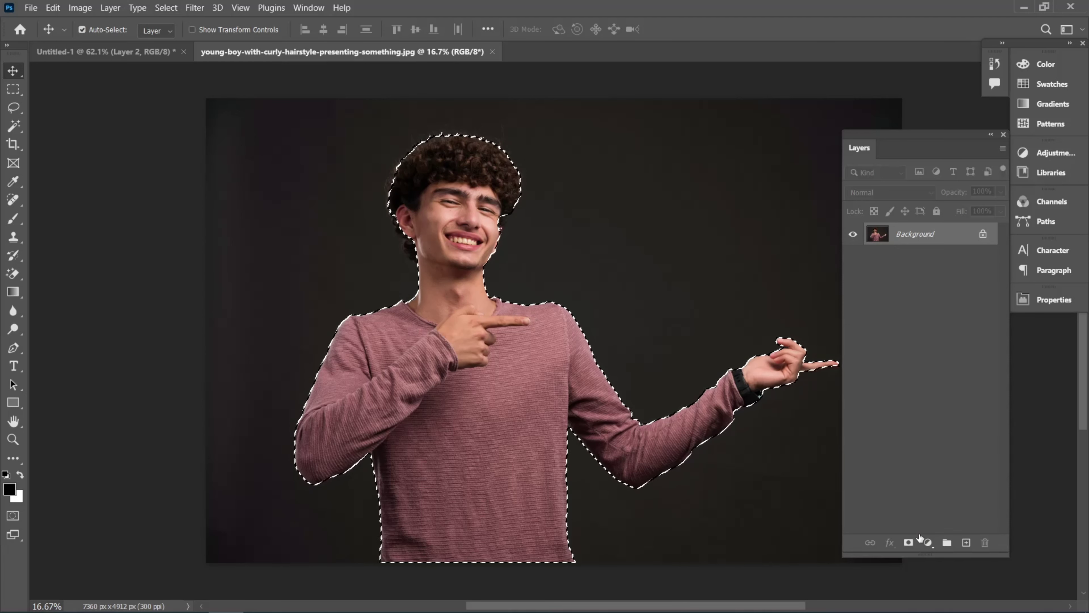
pyautogui.click(908, 542)
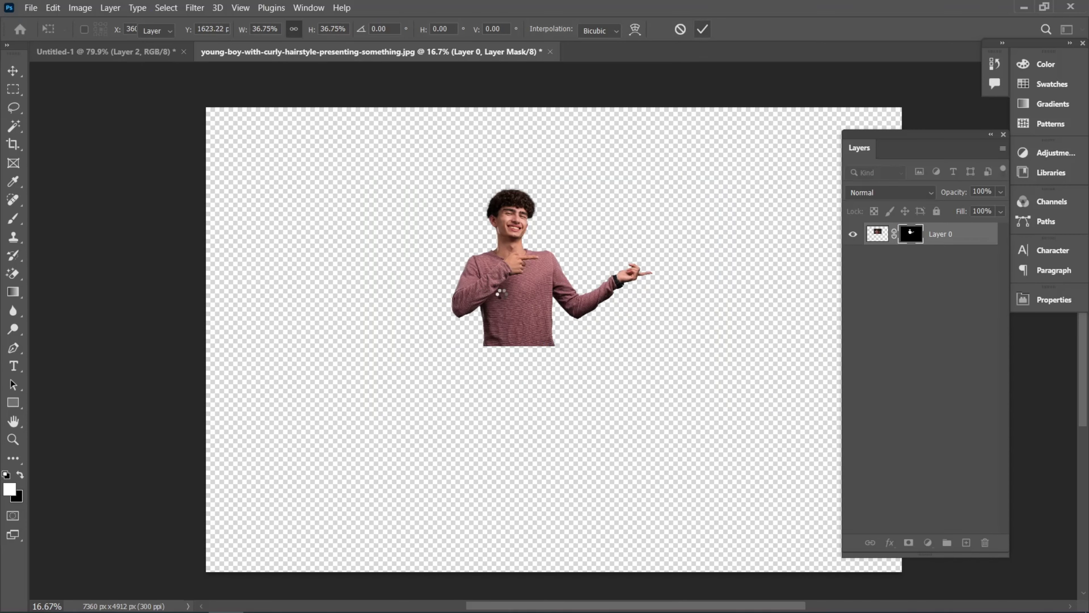
# - Bring the masked man into Untitled-1 as the top layer and scale him proportionally to about 55%
pyautogui.moveTo(501, 294); pyautogui.dragTo(150, 107)
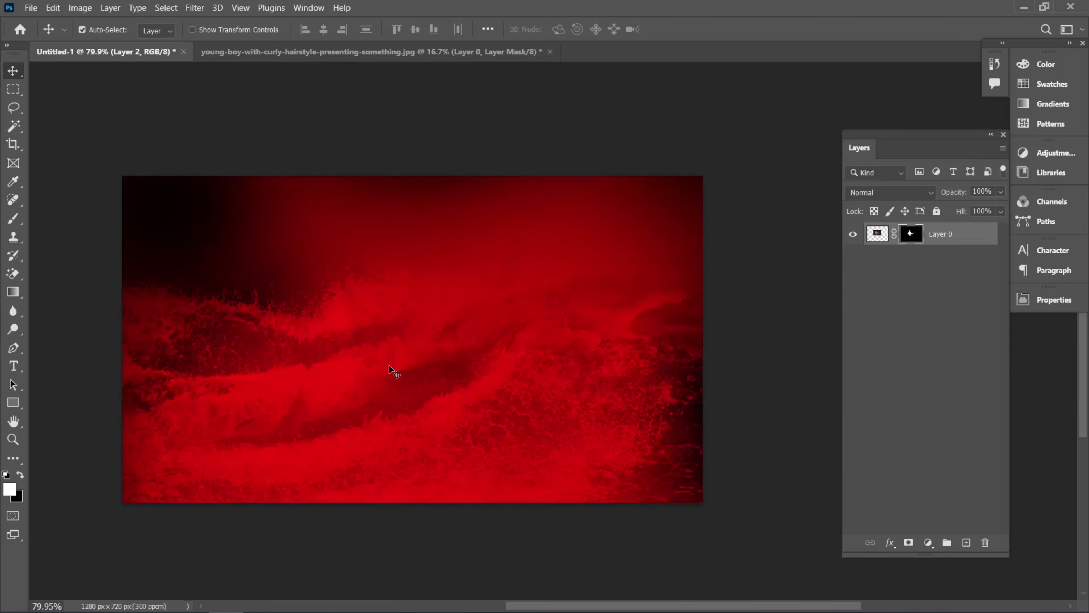
pyautogui.moveTo(388, 365); pyautogui.dragTo(498, 395)
pyautogui.hotkey('ctrl', 't')
pyautogui.scroll(-3, 337, 391)
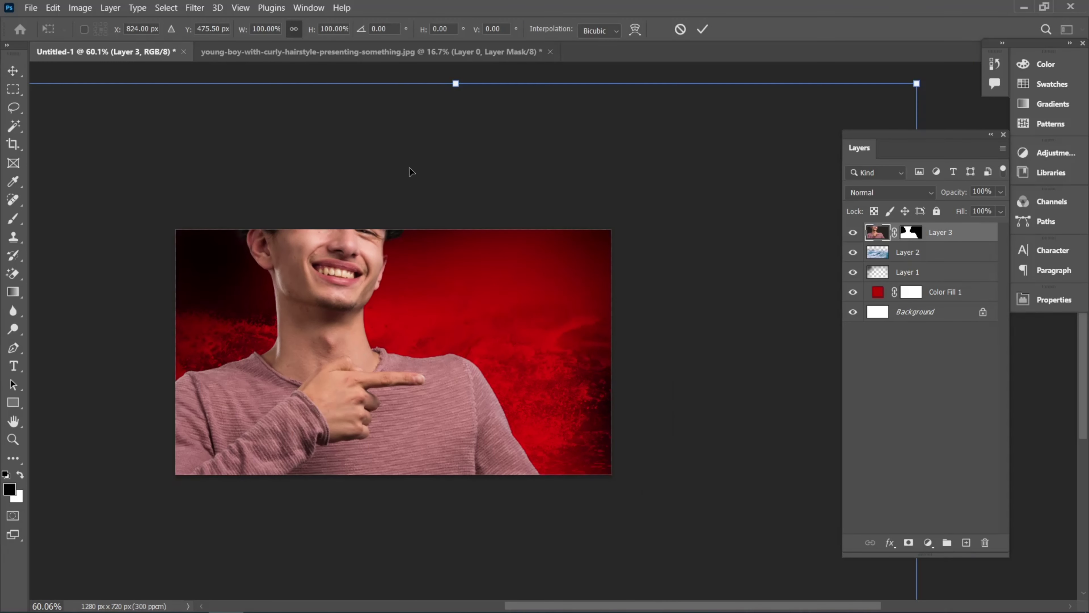
pyautogui.moveTo(456, 95); pyautogui.dragTo(455, 288)
pyautogui.moveTo(428, 326); pyautogui.dragTo(457, 233)
pyautogui.moveTo(485, 195); pyautogui.dragTo(483, 270)
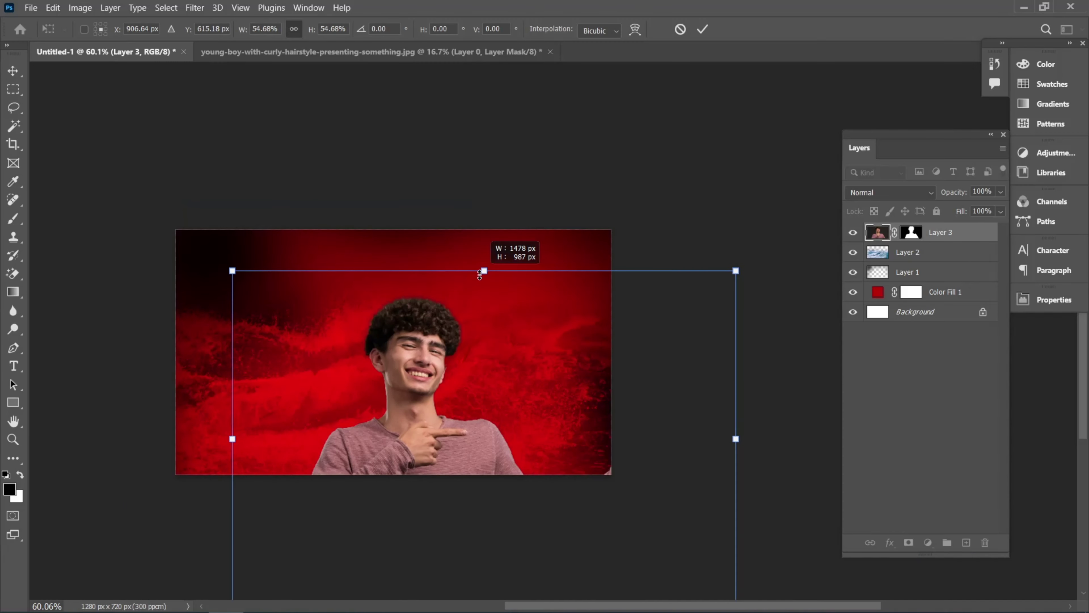
# - Scale the man to about 48% and position him at the canvas's left edge, pointing toward the empty side
pyautogui.moveTo(431, 326); pyautogui.dragTo(277, 318)
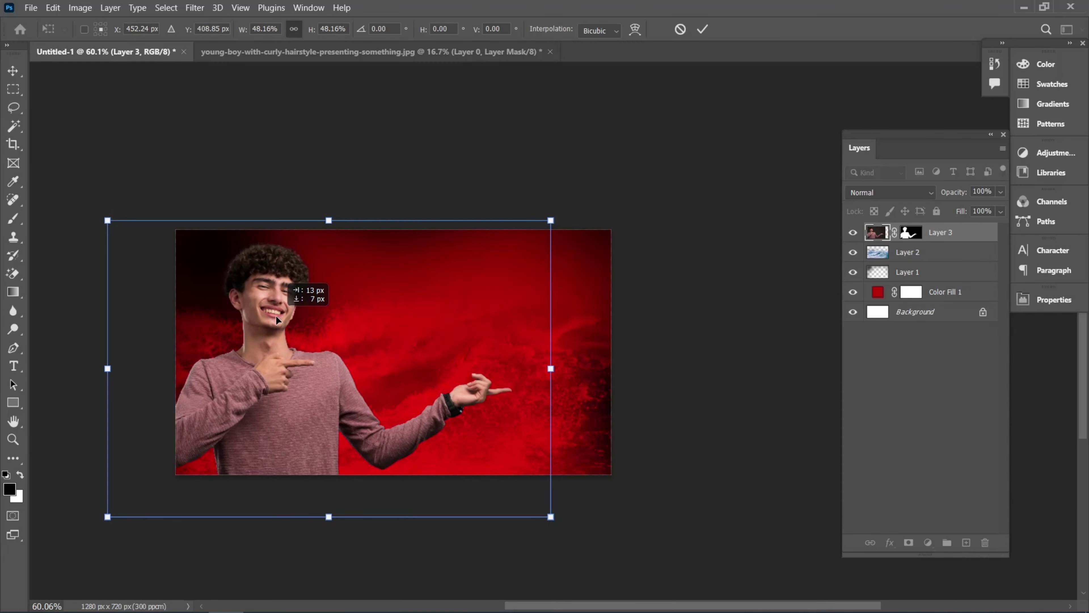
pyautogui.moveTo(552, 222); pyautogui.dragTo(523, 241)
pyautogui.moveTo(319, 252); pyautogui.dragTo(310, 212)
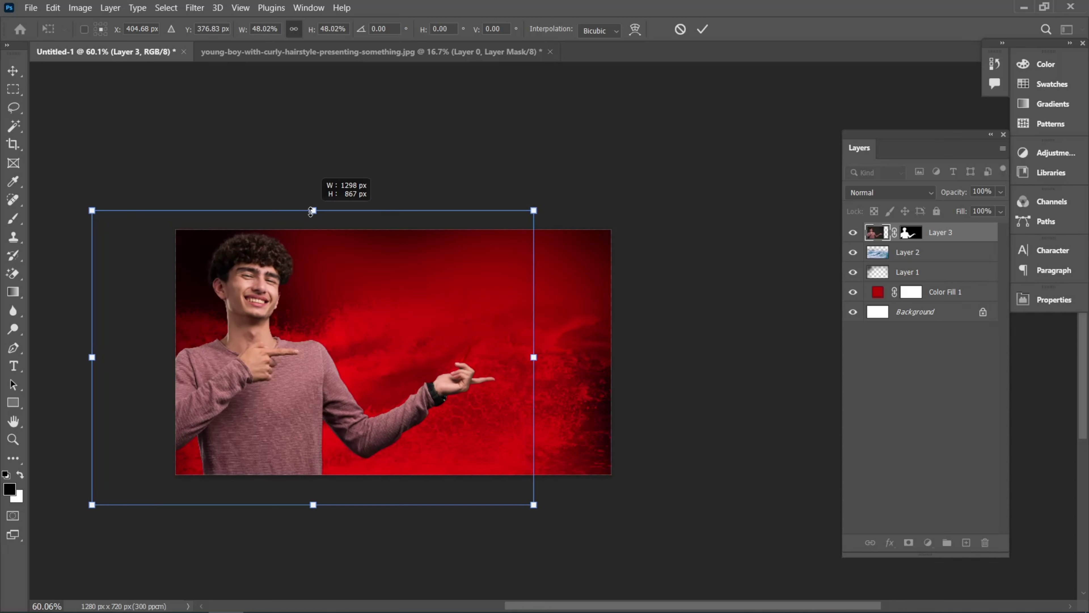
pyautogui.moveTo(263, 283); pyautogui.dragTo(252, 313)
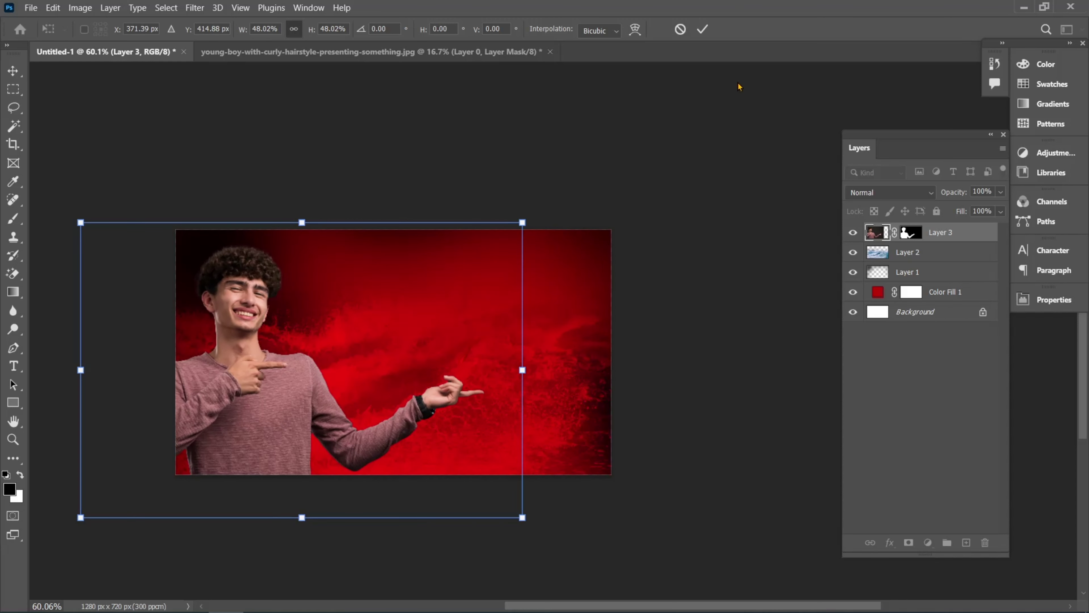
pyautogui.click(701, 30)
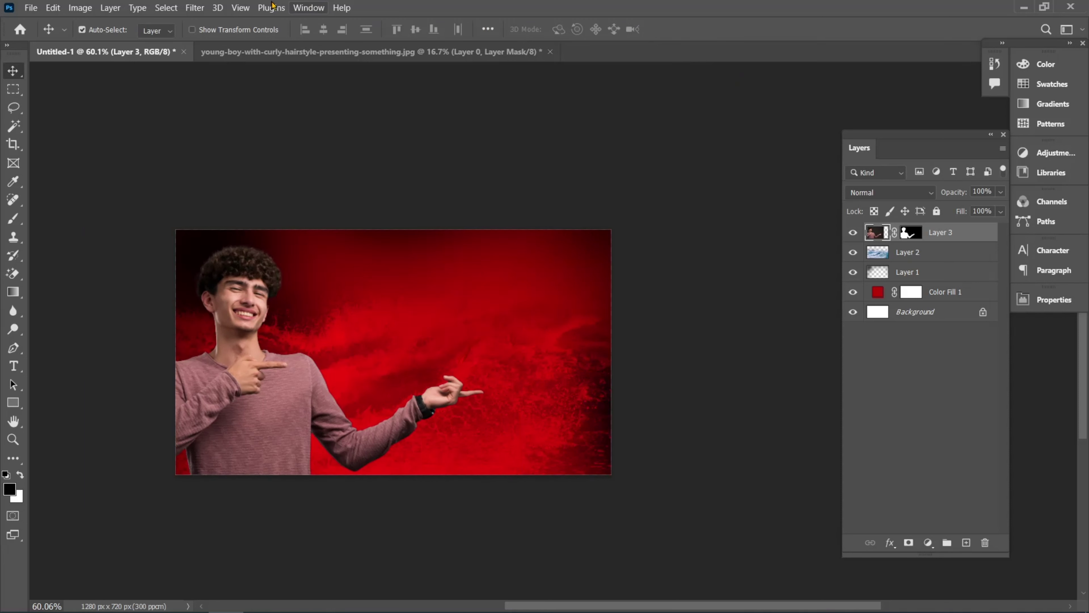
# - Open the glowing_youtub image from the YouTube Thumbnail folder
pyautogui.click(32, 8)
pyautogui.click(52, 34)
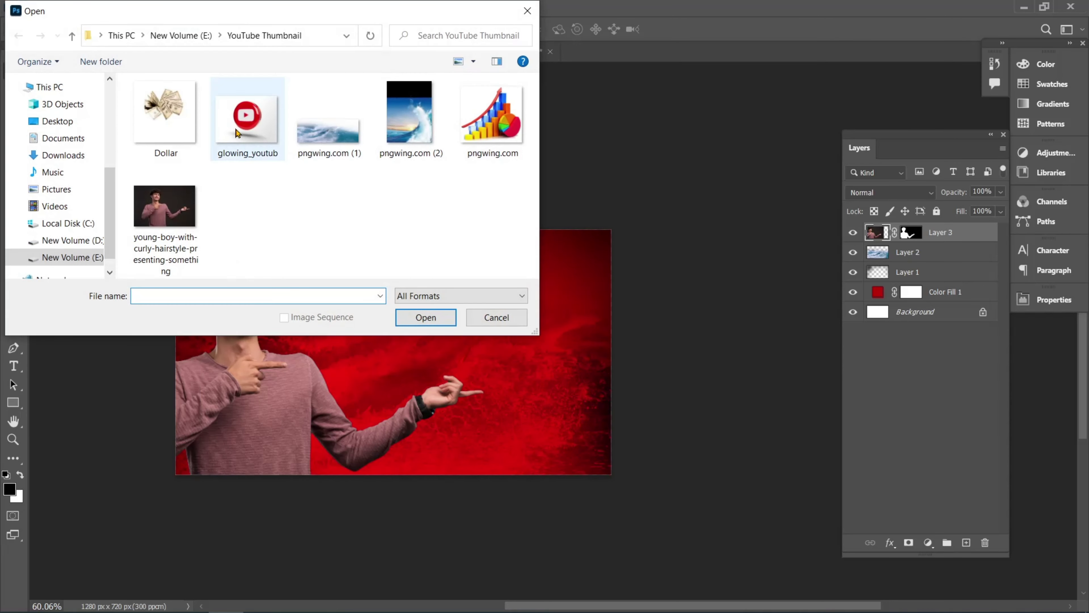
pyautogui.click(236, 133)
pyautogui.click(418, 315)
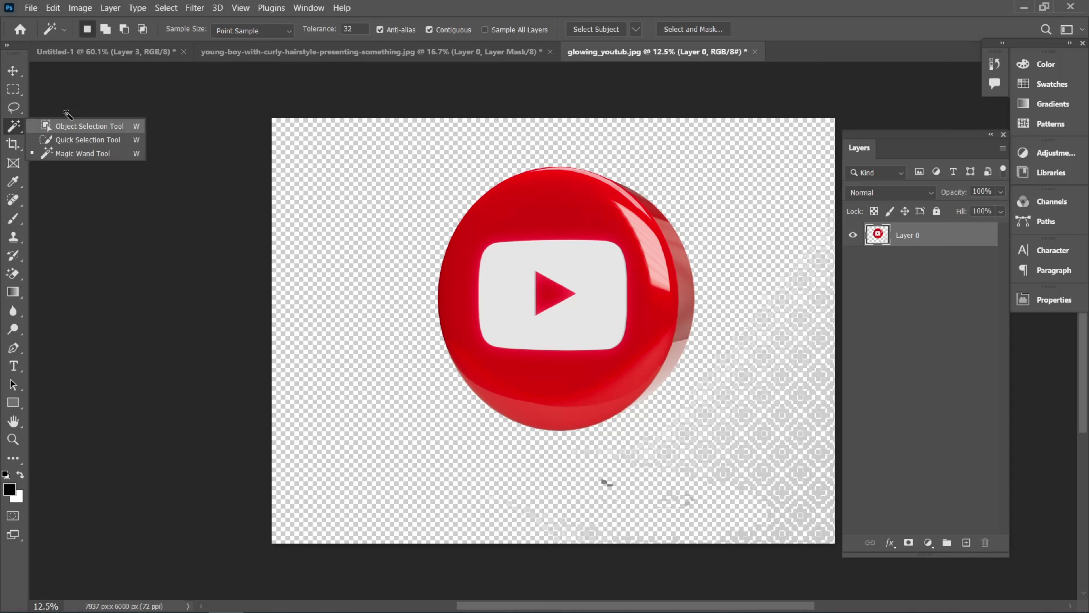
# - Select the round red YouTube button with the Object Selection tool
pyautogui.rightClick(14, 108)
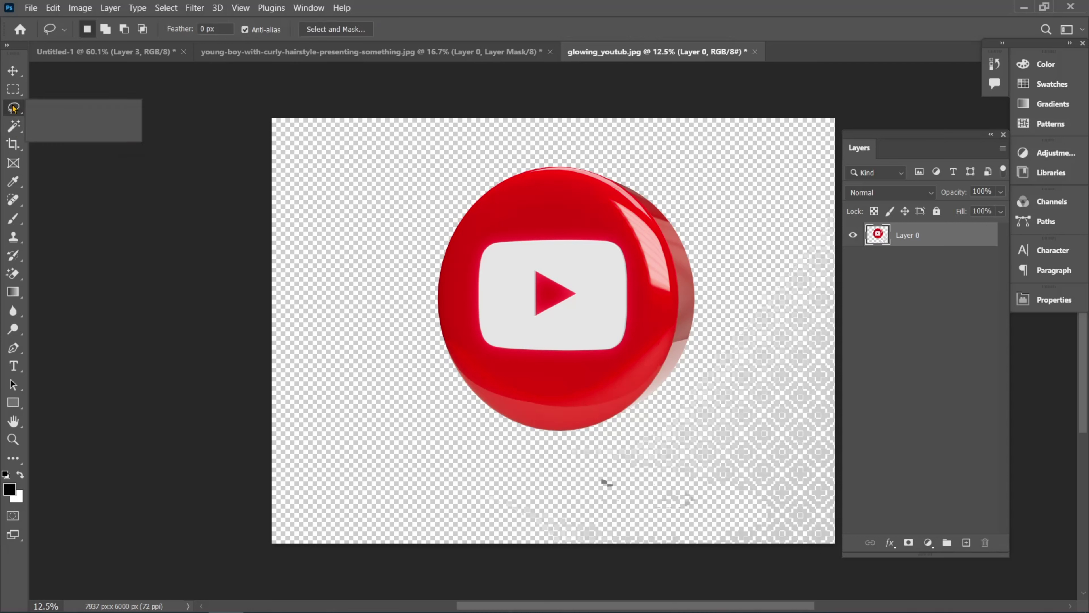
pyautogui.rightClick(16, 125)
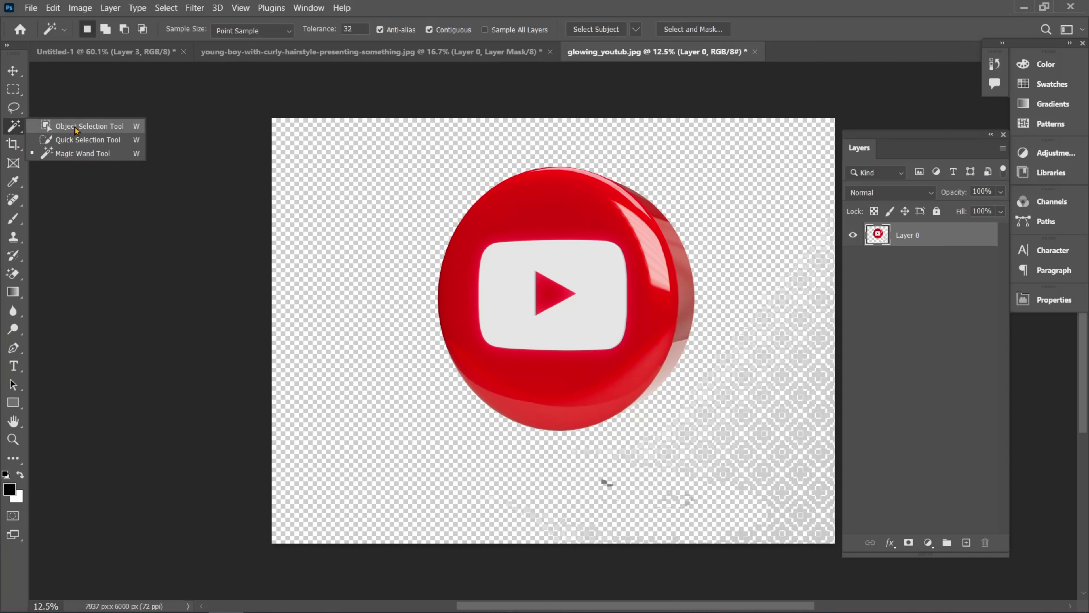
pyautogui.click(85, 126)
pyautogui.moveTo(446, 163); pyautogui.dragTo(683, 462)
pyautogui.press('v')
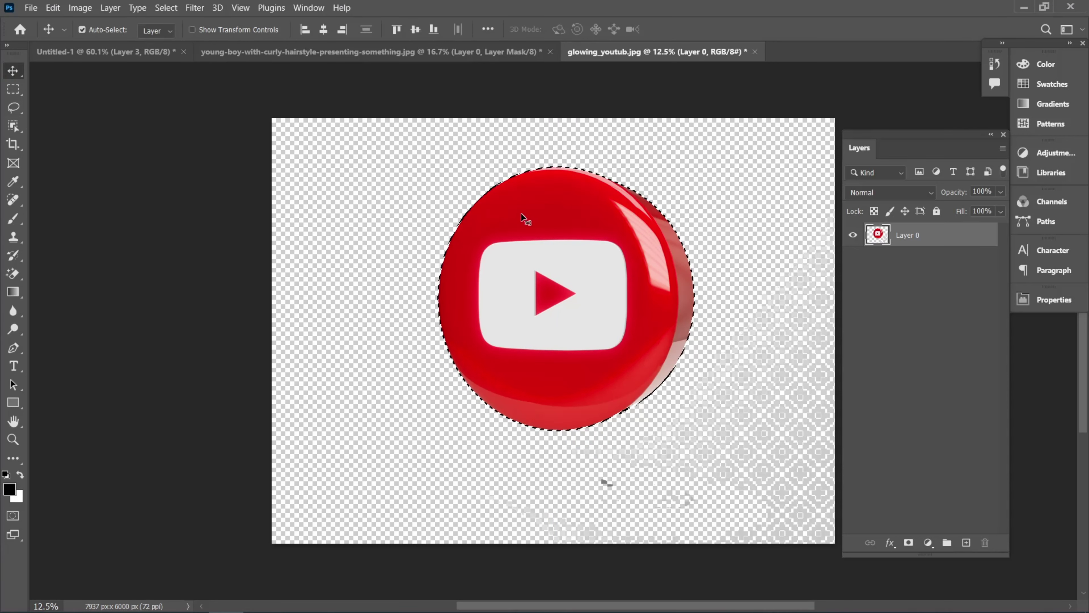
# - Bring the selected YouTube button into Untitled-1, tilt it clockwise and place it large, partly cropped by the canvas's lower-right corner
pyautogui.moveTo(520, 212); pyautogui.dragTo(126, 53)
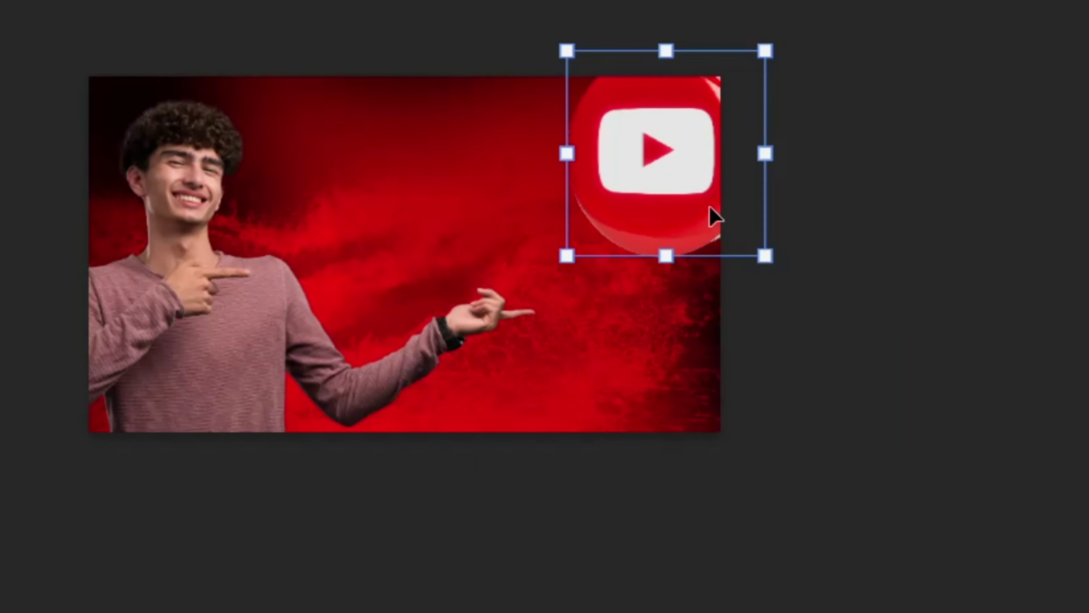
pyautogui.moveTo(662, 276); pyautogui.dragTo(663, 339)
pyautogui.moveTo(750, 373); pyautogui.dragTo(766, 346)
pyautogui.moveTo(652, 311); pyautogui.dragTo(642, 341)
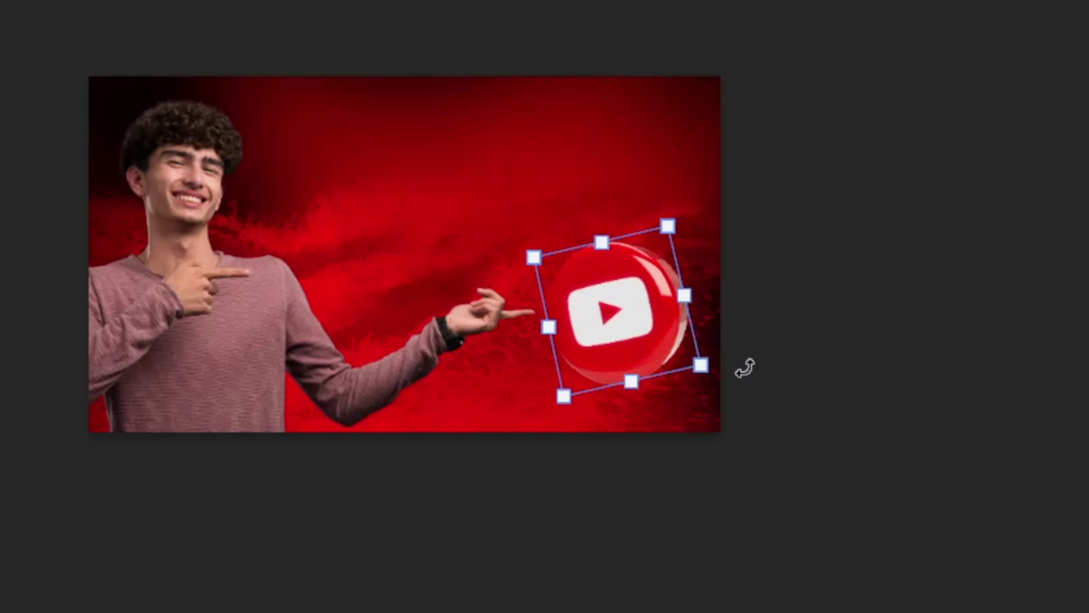
pyautogui.moveTo(745, 368); pyautogui.dragTo(718, 409)
pyautogui.moveTo(639, 328); pyautogui.dragTo(696, 401)
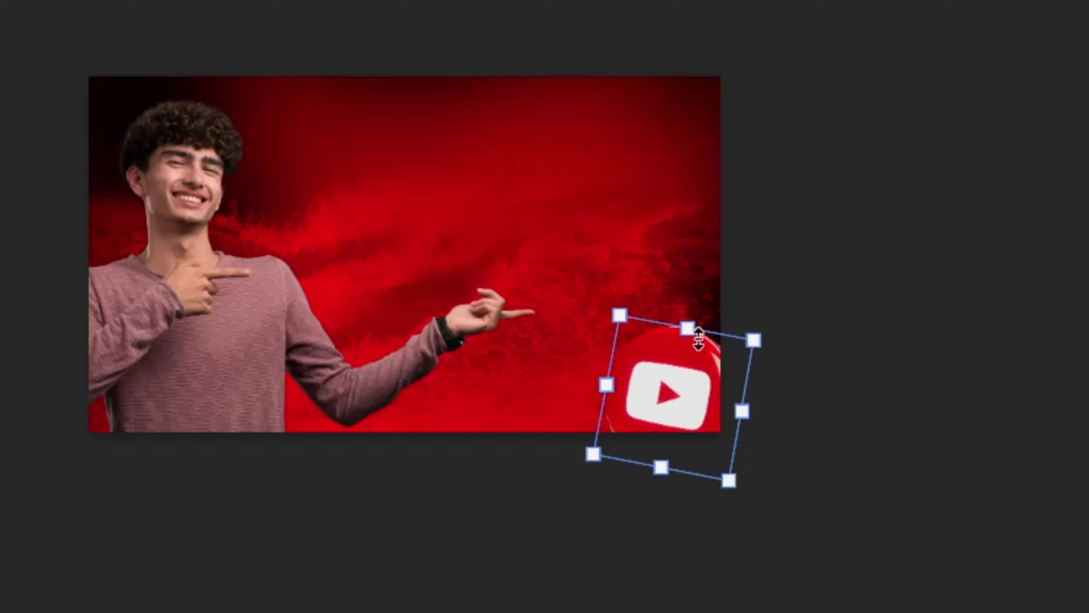
pyautogui.moveTo(699, 339); pyautogui.dragTo(714, 292)
# - Duplicate the tilted button above the man's outstretched hand and scale the copy down to a medium size
pyautogui.moveTo(655, 345); pyautogui.dragTo(481, 206)
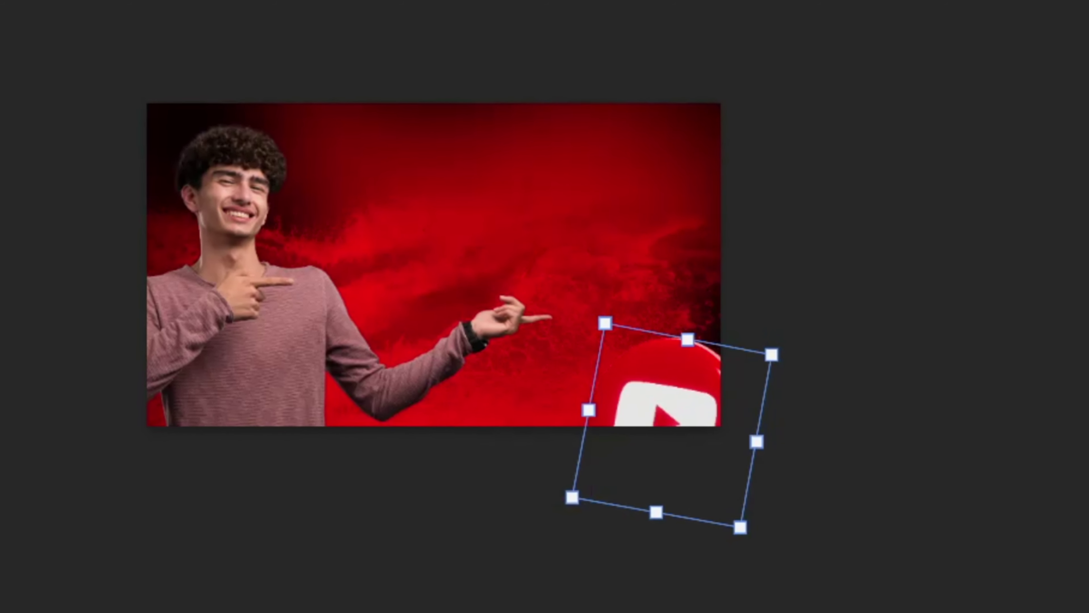
pyautogui.press('Return')
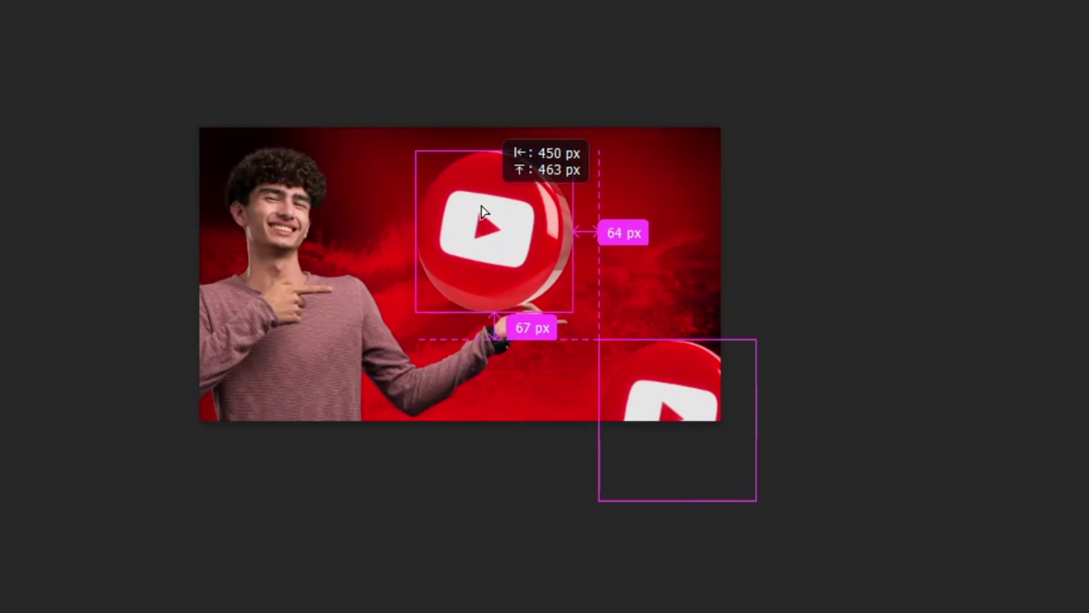
pyautogui.hotkey('ctrl', 't')
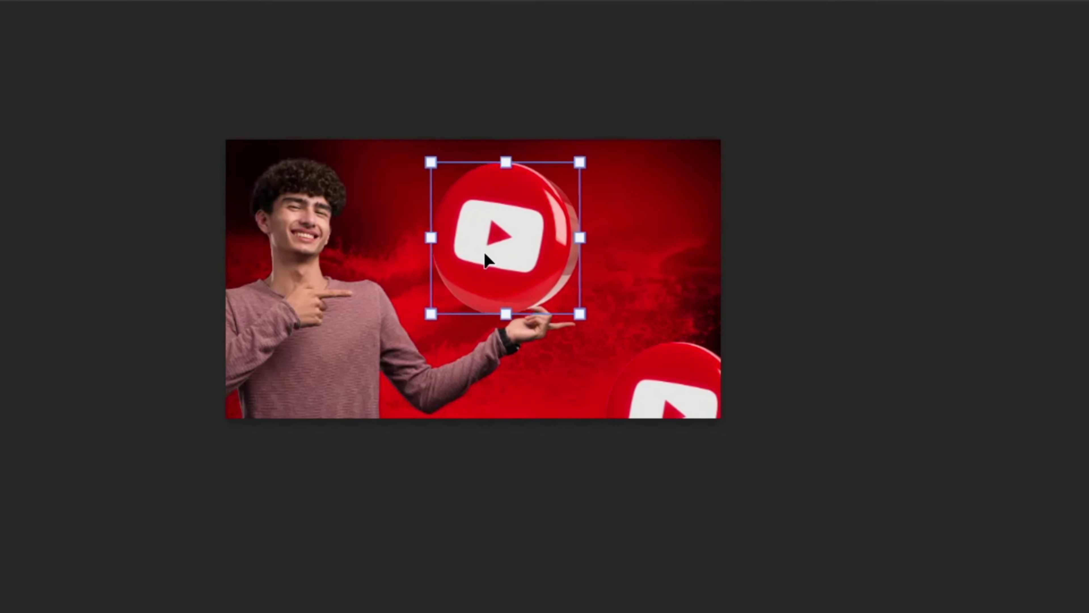
pyautogui.moveTo(510, 313); pyautogui.dragTo(533, 273)
# - Duplicate the medium button into the canvas's upper-right area and shrink that copy to a much smaller size
pyautogui.moveTo(532, 256); pyautogui.dragTo(654, 238)
pyautogui.press('Return')
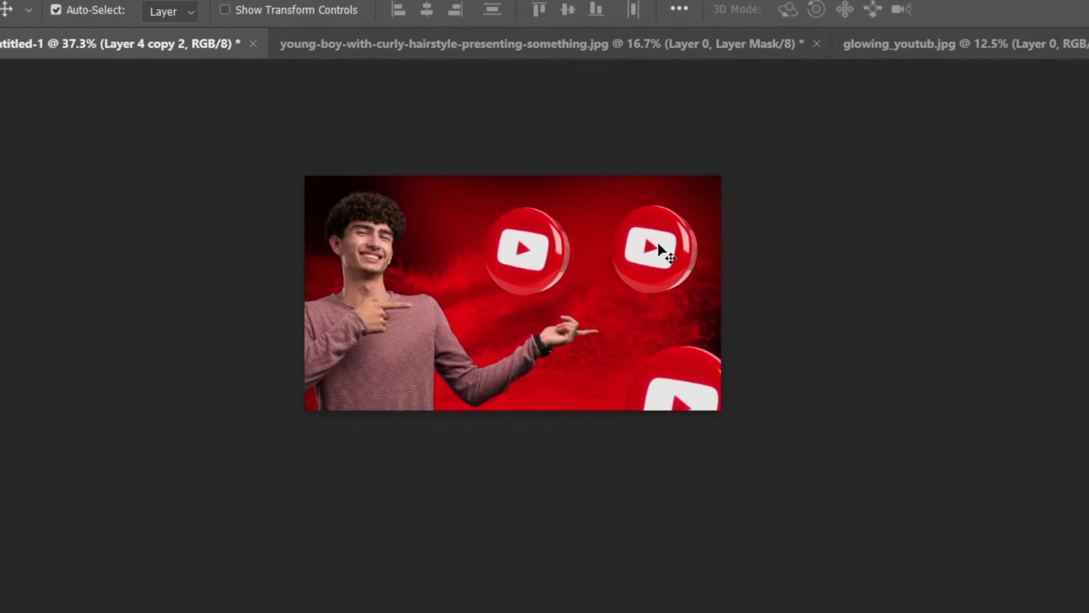
pyautogui.hotkey('ctrl', 't')
pyautogui.moveTo(656, 293); pyautogui.dragTo(669, 246)
pyautogui.click(984, 39)
pyautogui.moveTo(634, 356); pyautogui.dragTo(629, 355)
pyautogui.click(495, 236)
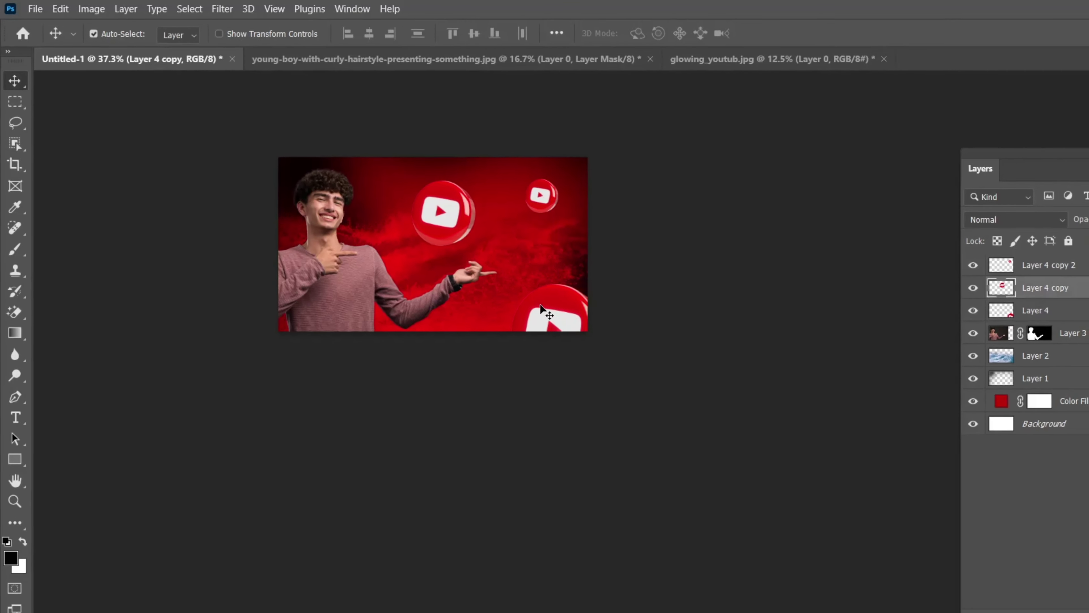
# - Apply a Gaussian Blur with a 6.2-pixel radius to the large button in the lower-right corner (Layer 4)
pyautogui.click(541, 308)
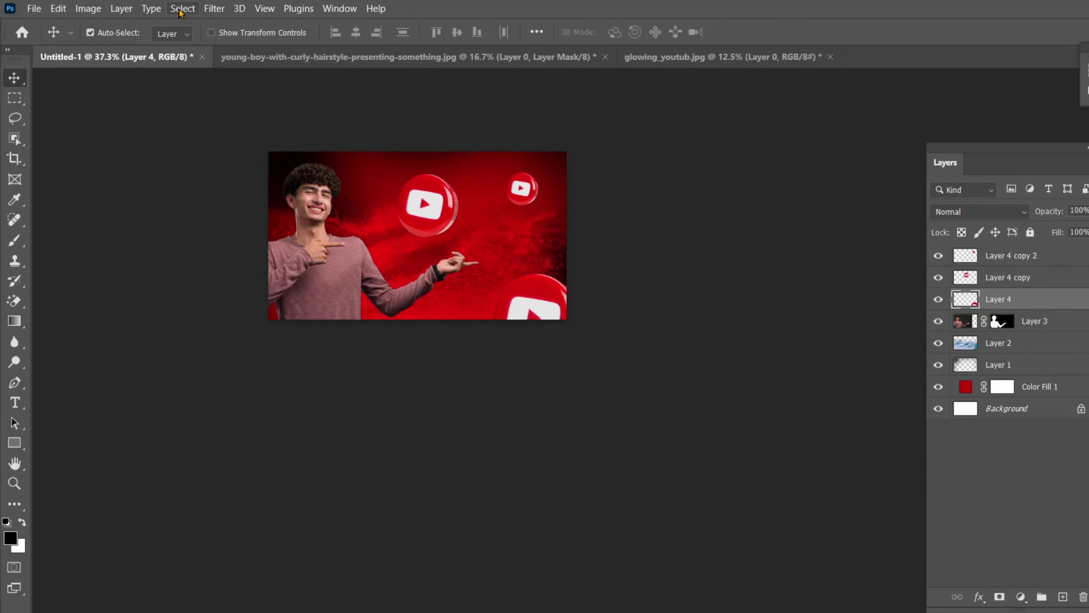
pyautogui.click(213, 8)
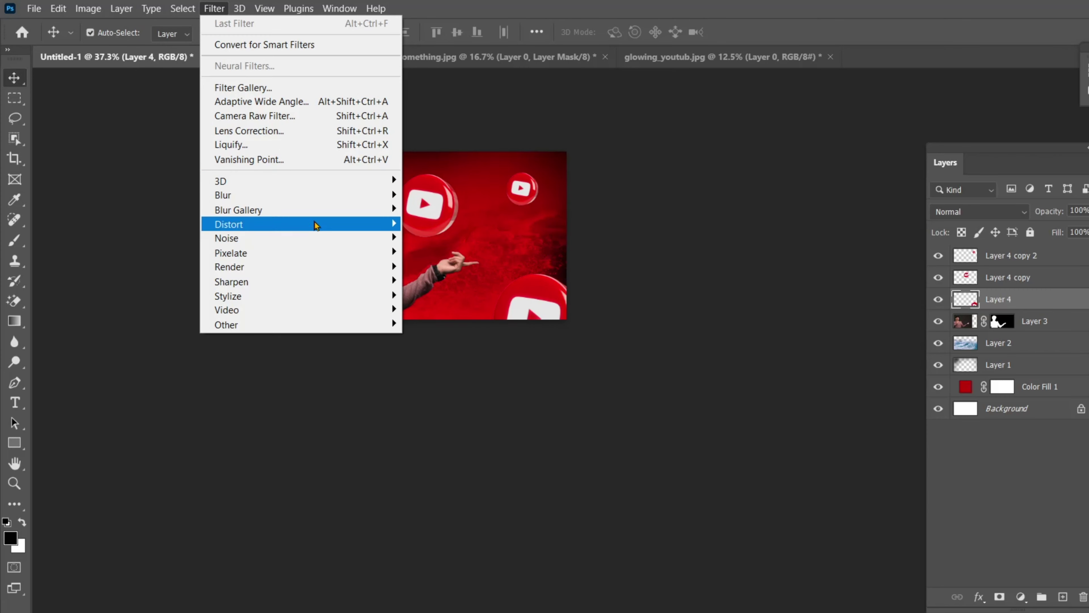
pyautogui.click(437, 253)
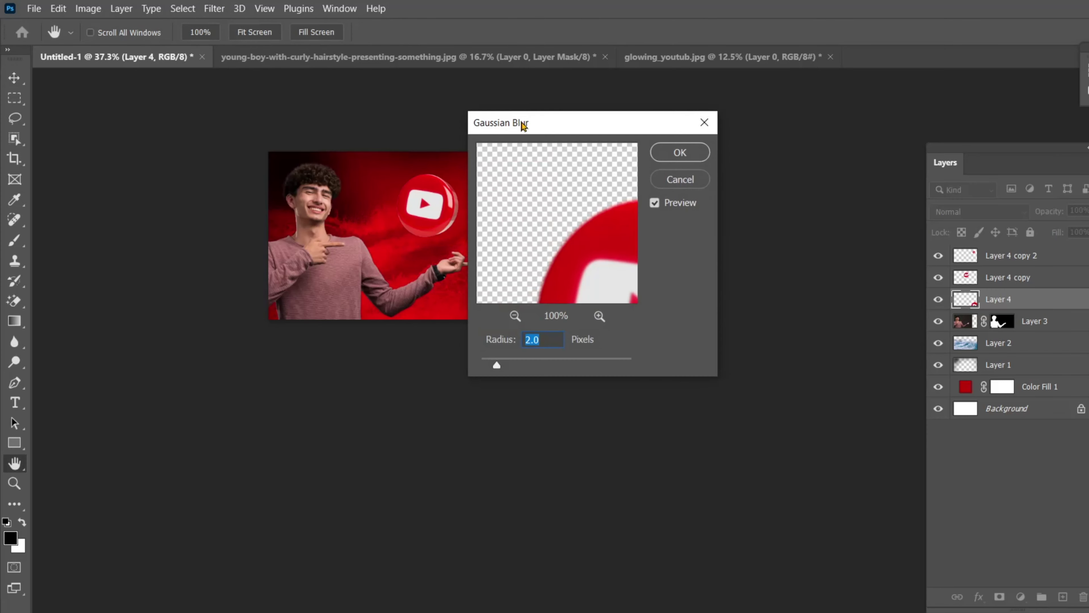
pyautogui.moveTo(523, 124); pyautogui.dragTo(597, 394)
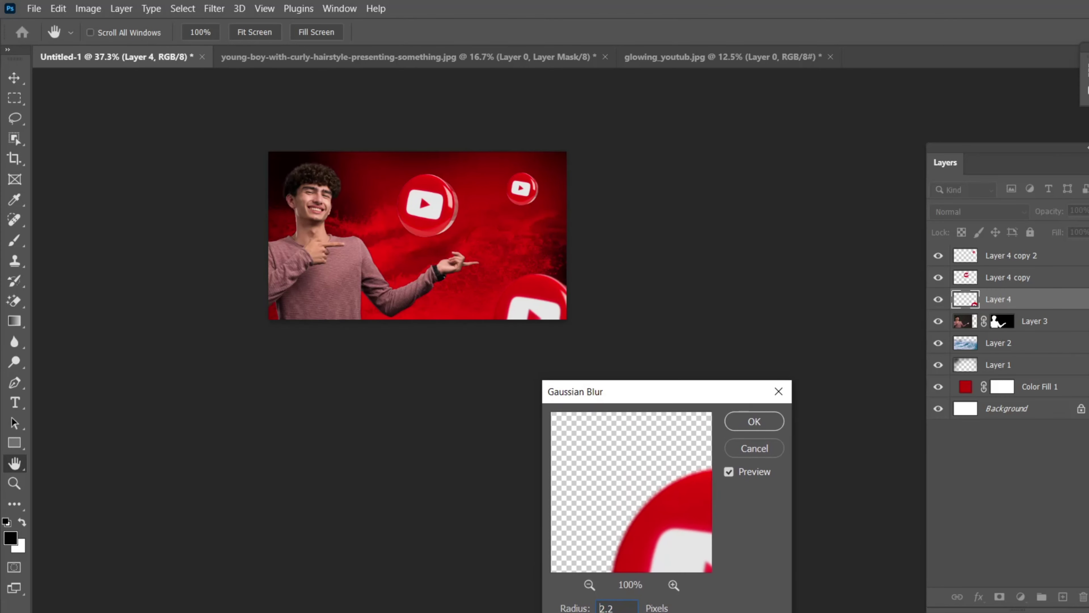
pyautogui.moveTo(615, 612); pyautogui.dragTo(623, 612)
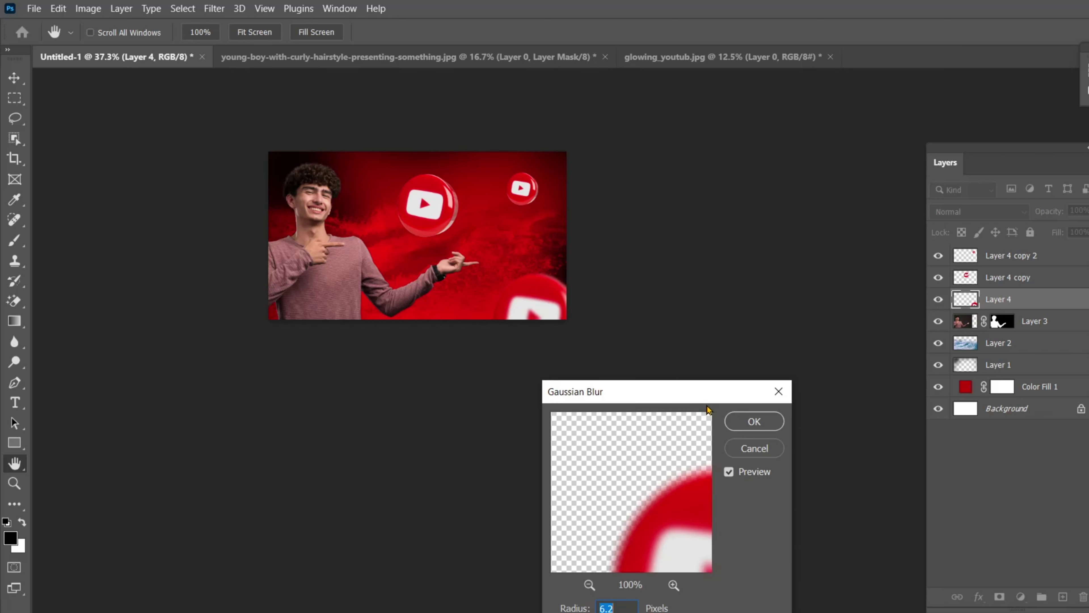
pyautogui.click(748, 421)
# - Move the smallest button below Layer 3 so it sits behind the man's face, and position the medium button just above his hand
pyautogui.moveTo(434, 207); pyautogui.dragTo(424, 206)
pyautogui.moveTo(524, 190); pyautogui.dragTo(284, 206)
pyautogui.moveTo(1003, 263); pyautogui.dragTo(978, 317)
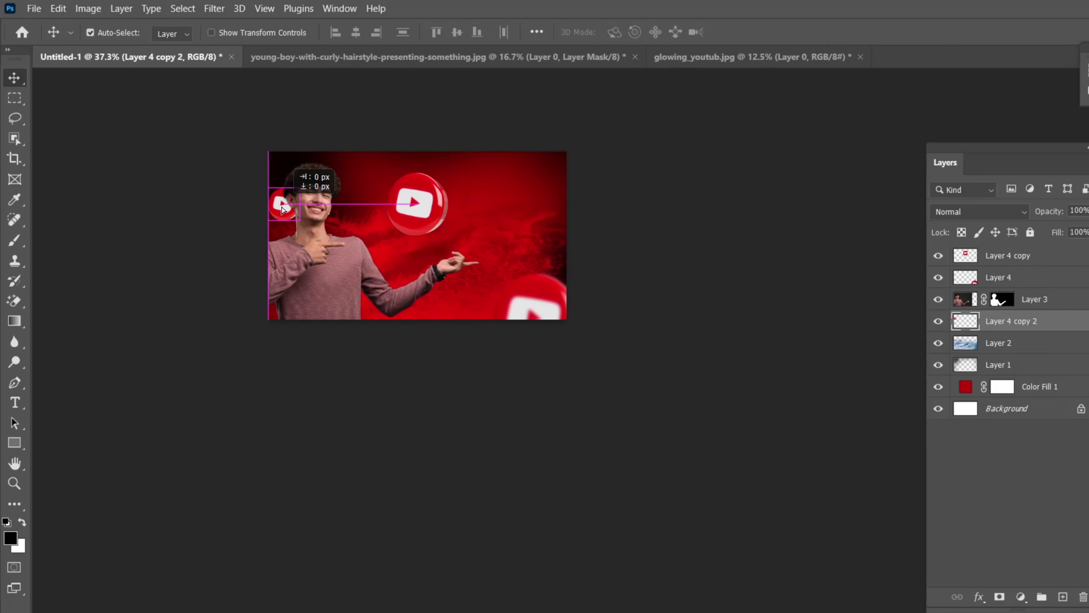
pyautogui.moveTo(287, 218); pyautogui.dragTo(288, 226)
pyautogui.moveTo(318, 234); pyautogui.dragTo(342, 210)
pyautogui.moveTo(422, 211); pyautogui.dragTo(431, 226)
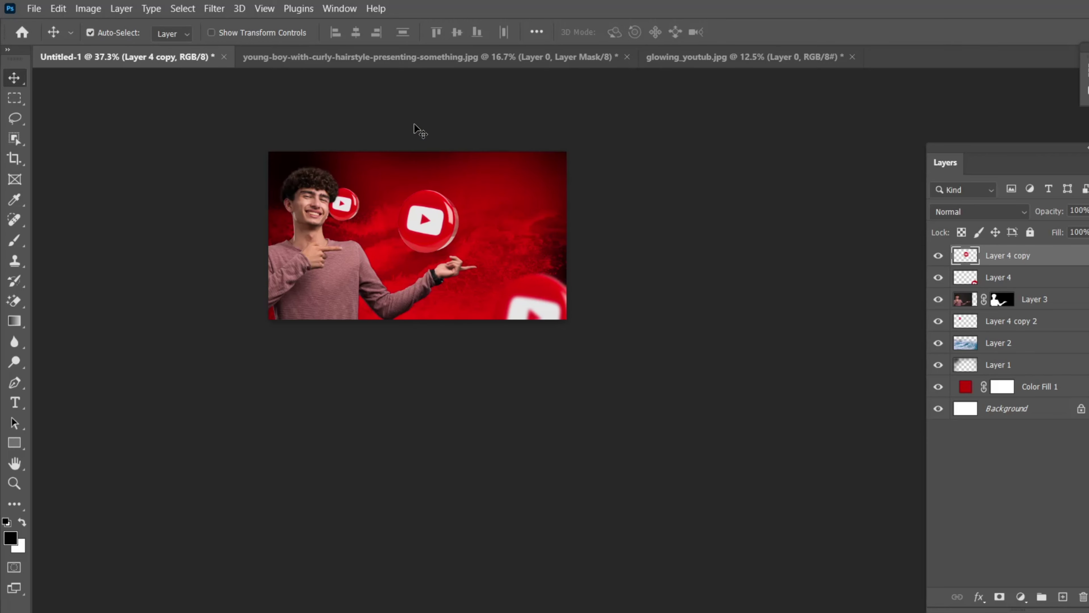
# - Open the Dollar image from the YouTube Thumbnail folder
pyautogui.click(22, 7)
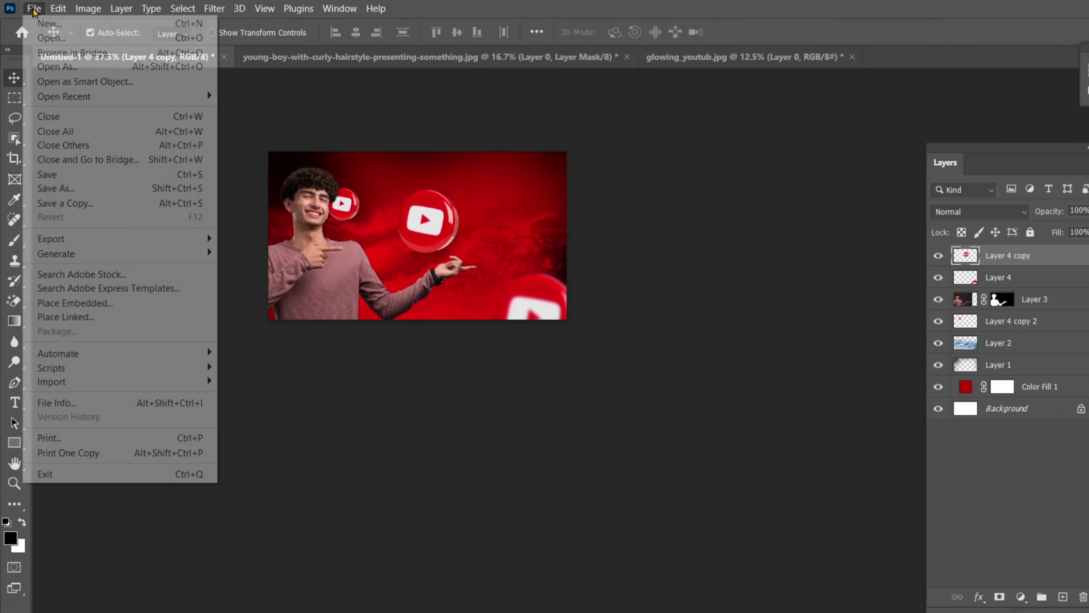
pyautogui.click(51, 66)
pyautogui.click(187, 137)
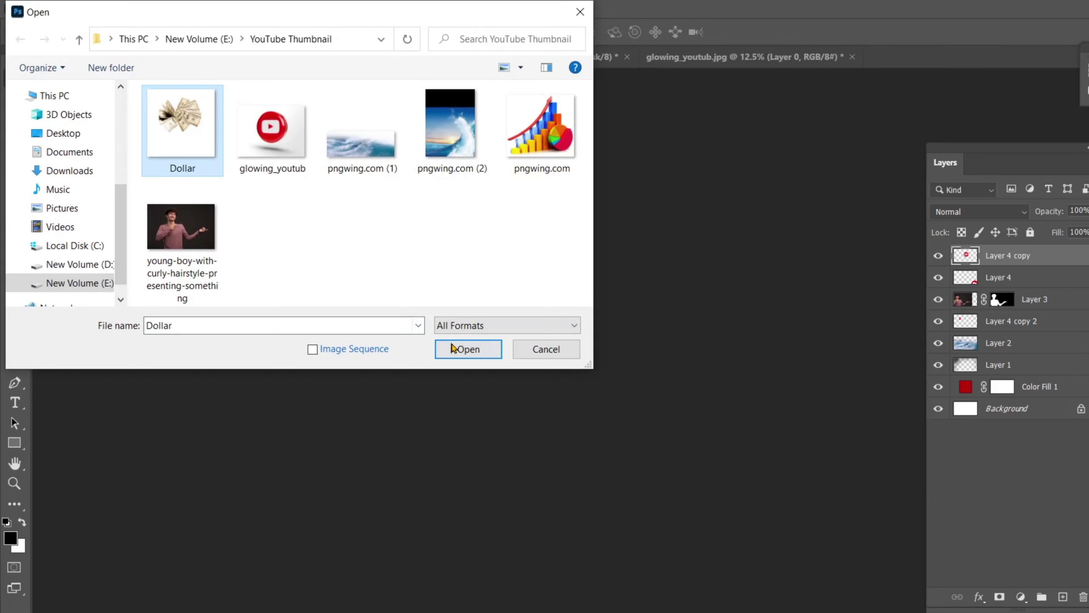
pyautogui.click(468, 349)
# - Convert the Dollar image's Background to a normal layer, delete the white surroundings with the Magic Wand and deselect
pyautogui.moveTo(522, 278); pyautogui.dragTo(552, 307)
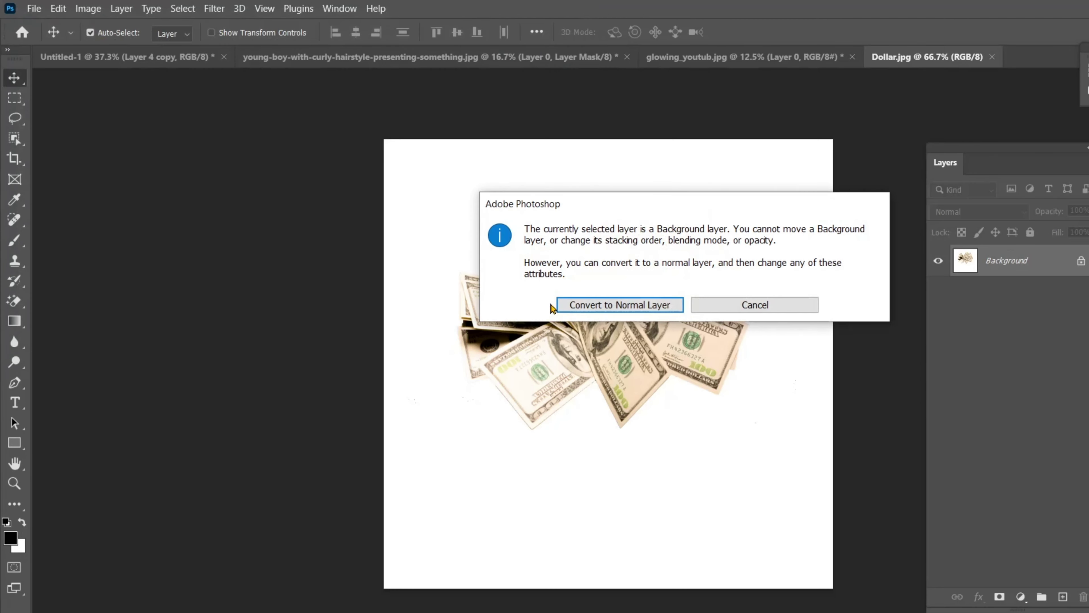
pyautogui.click(749, 307)
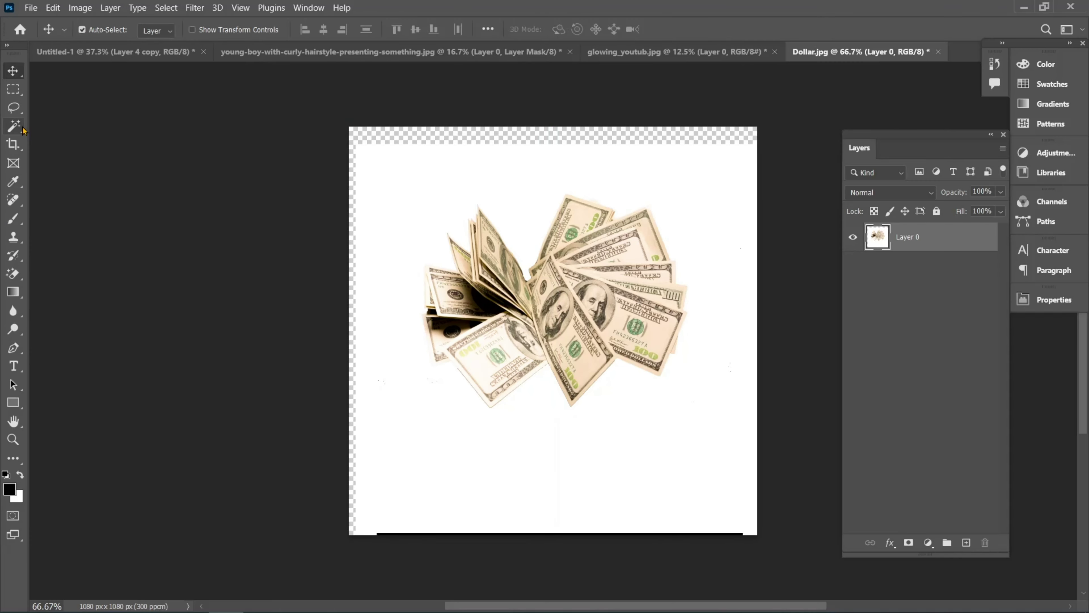
pyautogui.press('w')
pyautogui.click(452, 223)
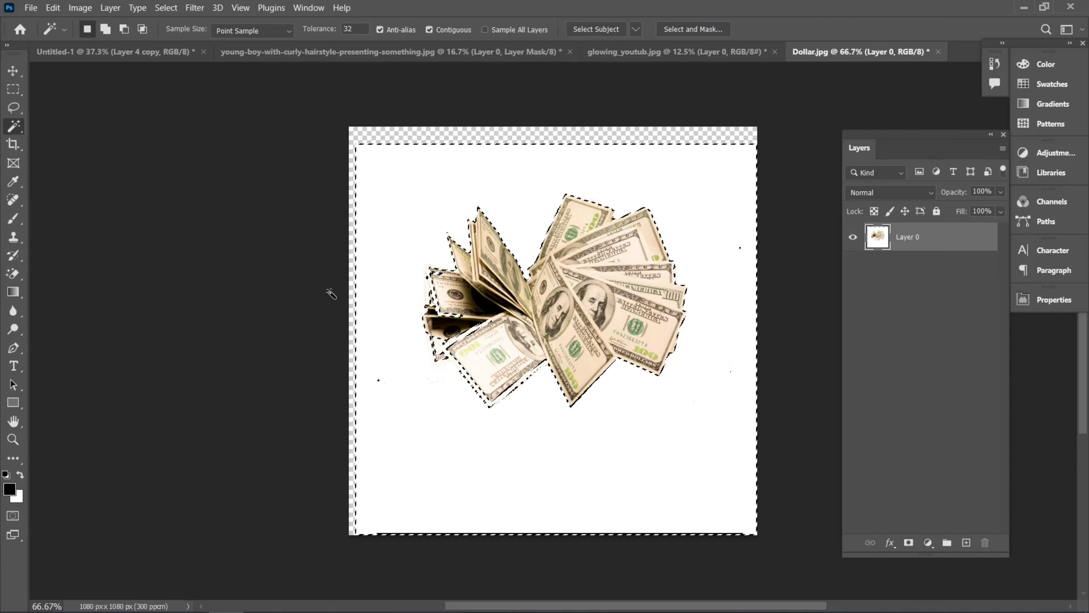
pyautogui.press('Delete')
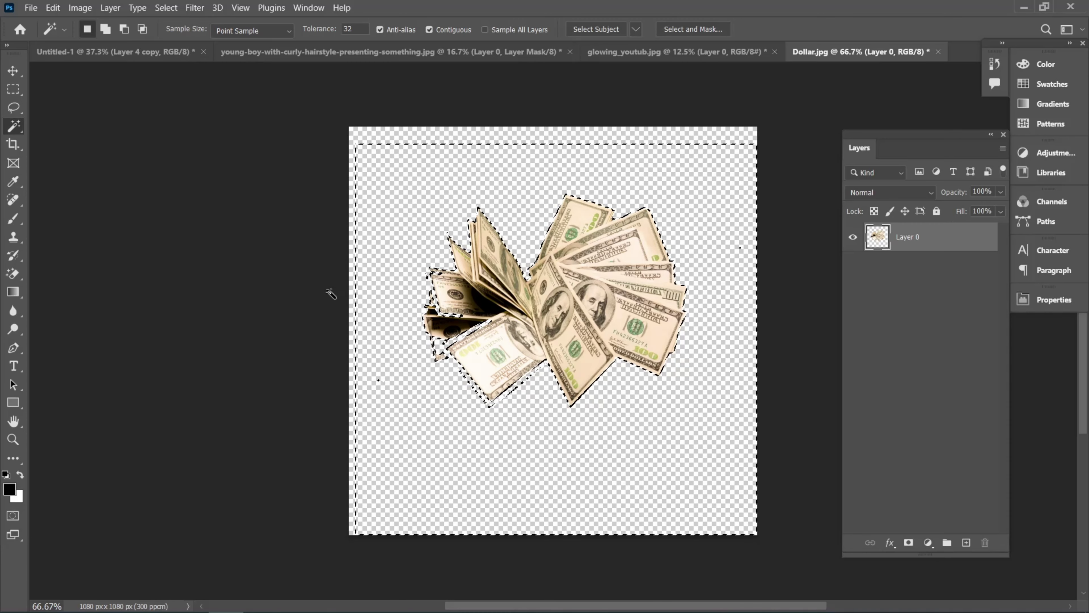
pyautogui.hotkey('ctrl', 'd')
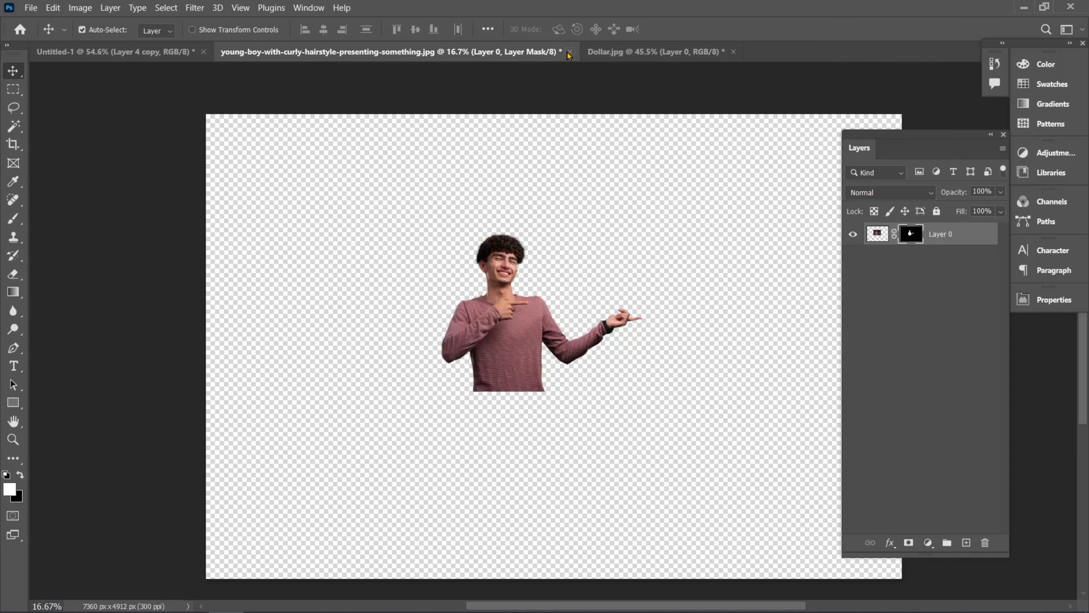
# - Close the young-boy-with-curly-hairstyle-presenting-something image
pyautogui.click(570, 52)
pyautogui.click(567, 245)
# - Bring the dollar bills into Untitled-1, place their layer directly below Layer 4 copy 2 and position them behind the man's arm
pyautogui.click(328, 53)
pyautogui.moveTo(519, 319); pyautogui.dragTo(443, 373)
pyautogui.moveTo(938, 238); pyautogui.dragTo(939, 330)
pyautogui.moveTo(465, 427); pyautogui.dragTo(447, 415)
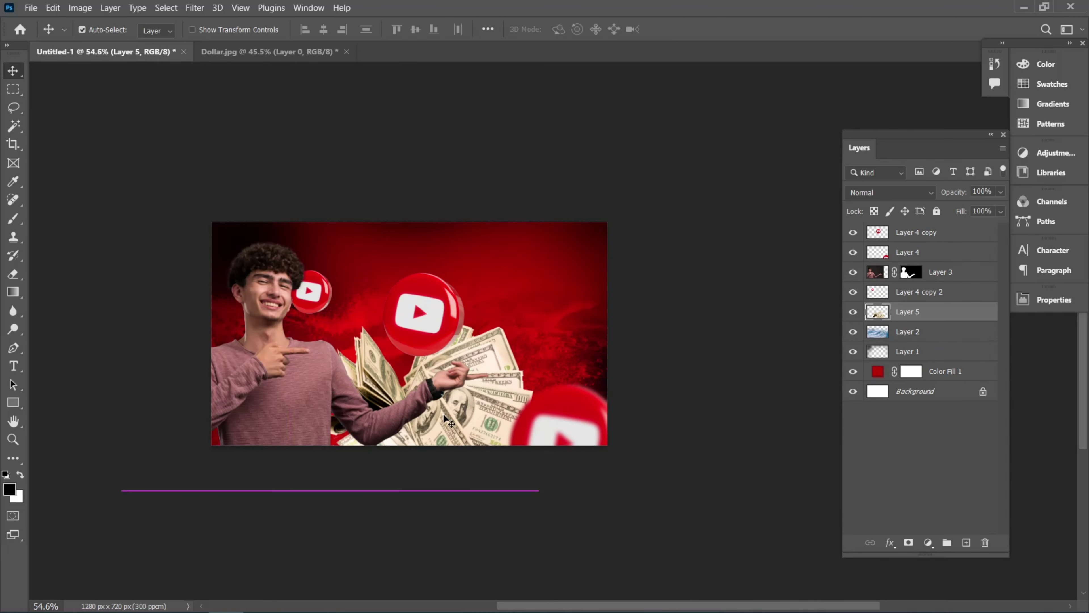
# - Scale the dollar bills down proportionally and position them along the canvas's bottom edge, fanned out behind the man's outstretched arm
pyautogui.hotkey('ctrl', 't')
pyautogui.moveTo(418, 491); pyautogui.dragTo(419, 458)
pyautogui.moveTo(446, 419); pyautogui.dragTo(445, 452)
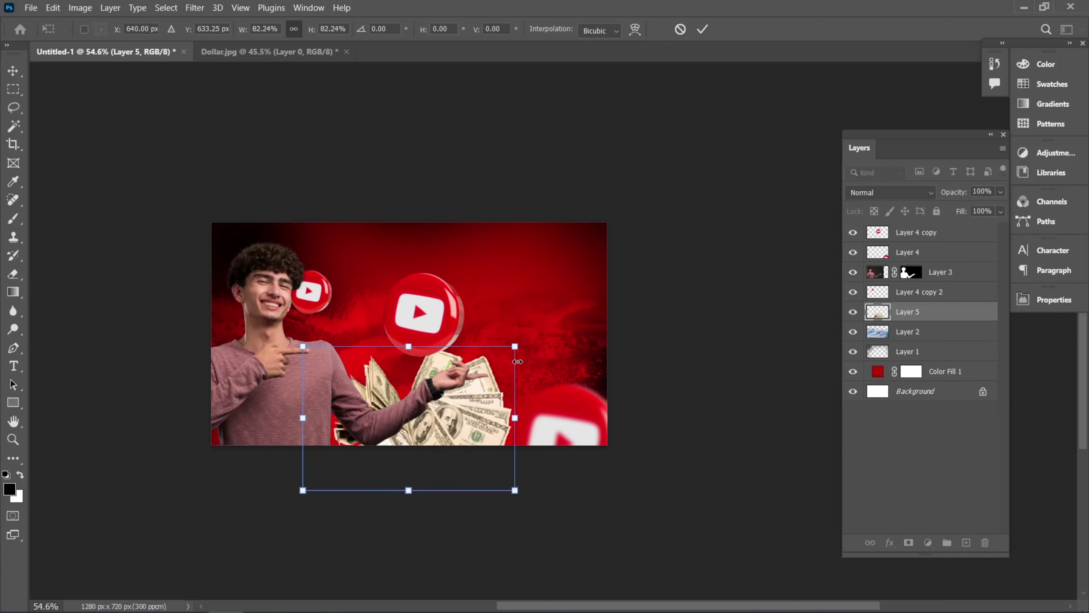
pyautogui.moveTo(515, 347); pyautogui.dragTo(522, 341)
pyautogui.click(702, 31)
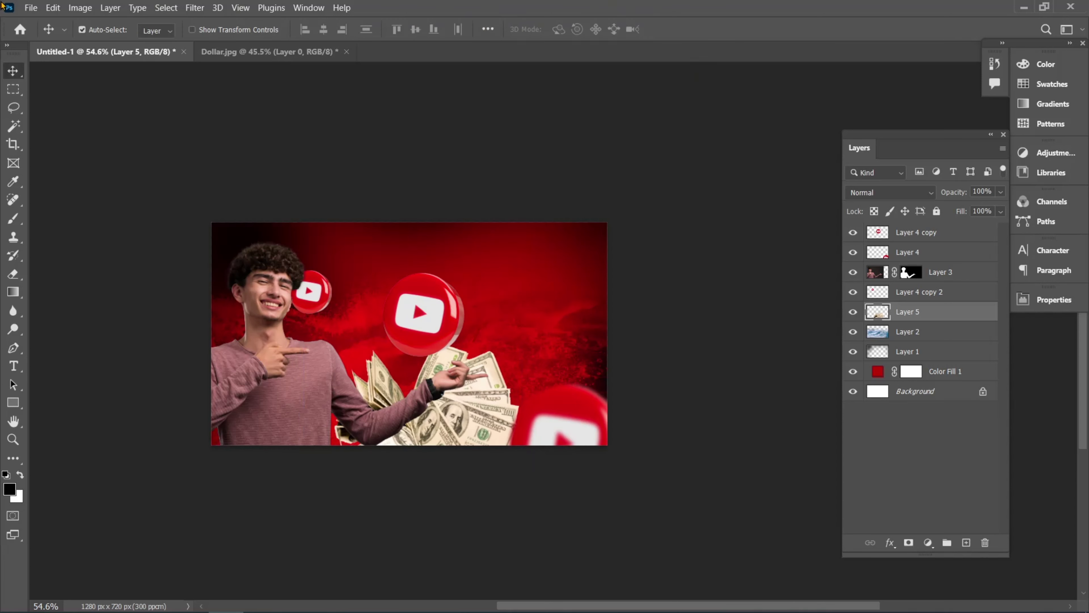
pyautogui.moveTo(446, 444); pyautogui.dragTo(429, 442)
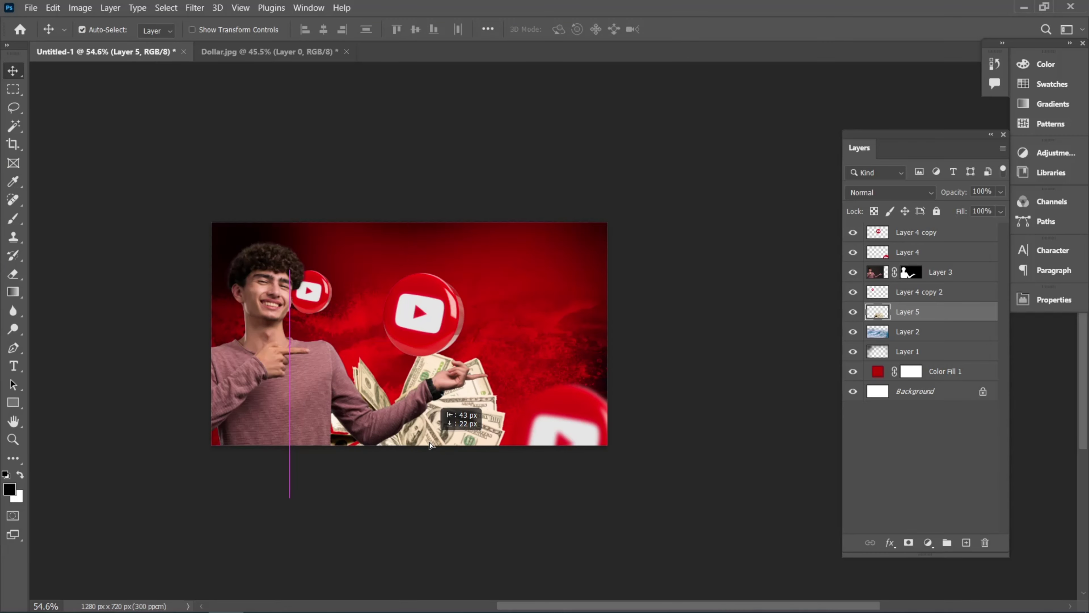
# - Apply the Camera Raw Filter to the dollar bills with Temperature -11, Tint -7 and Blacks -17
pyautogui.click(195, 8)
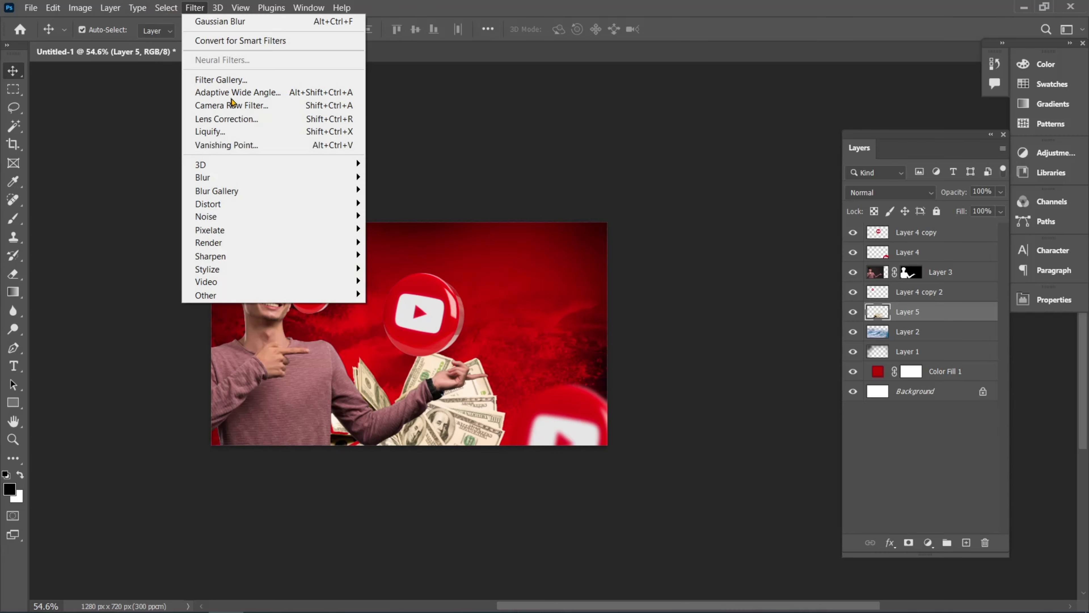
pyautogui.click(243, 105)
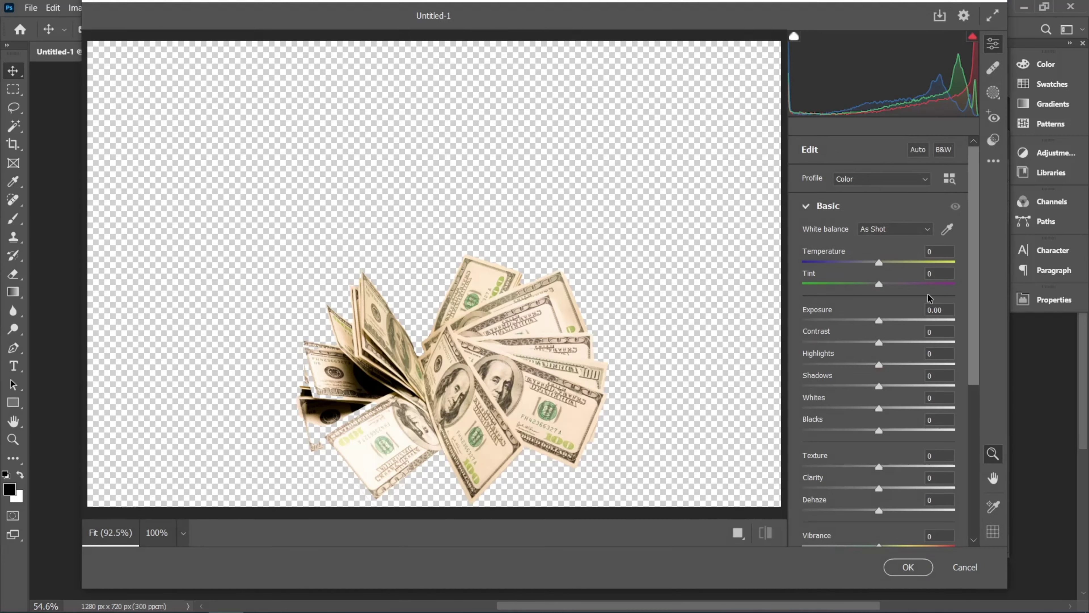
pyautogui.moveTo(875, 261); pyautogui.dragTo(873, 286)
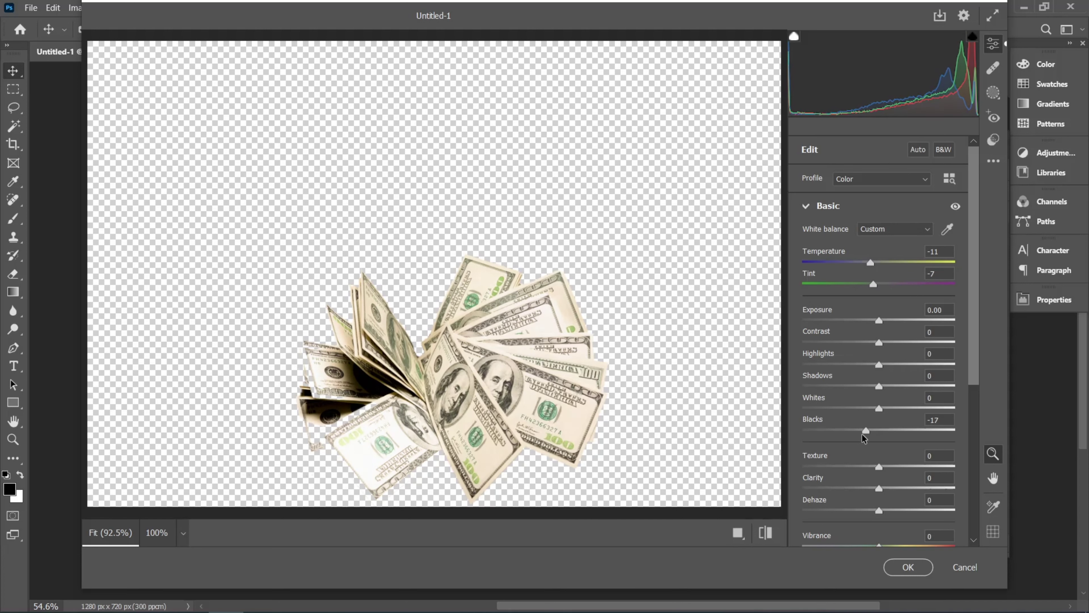
pyautogui.click(908, 567)
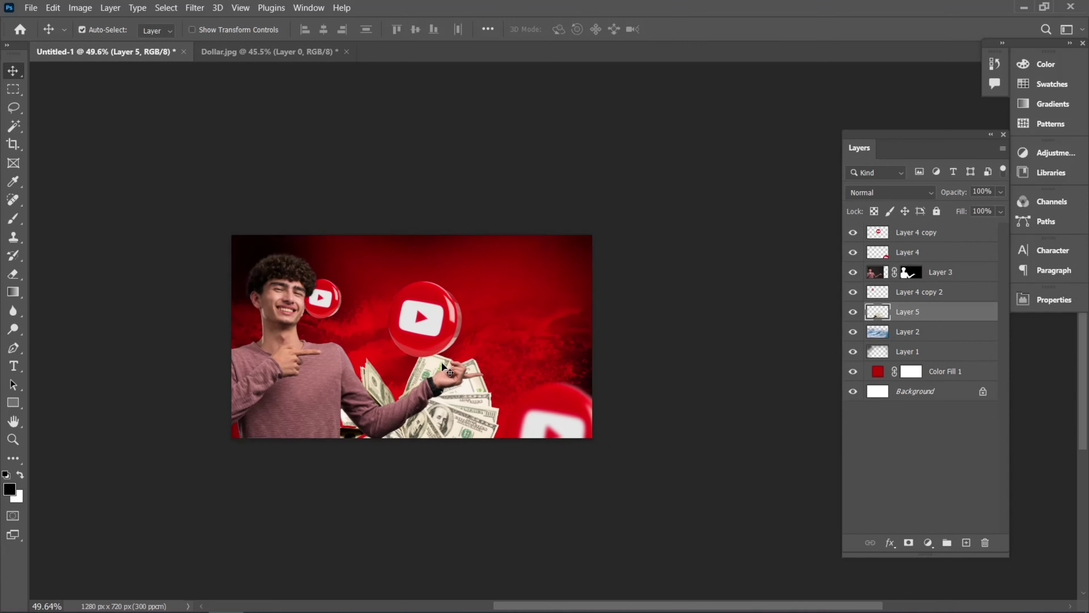
# - Add a new layer clipped to the man's layer and set up the Brush with a bright red foreground colour
pyautogui.click(966, 542)
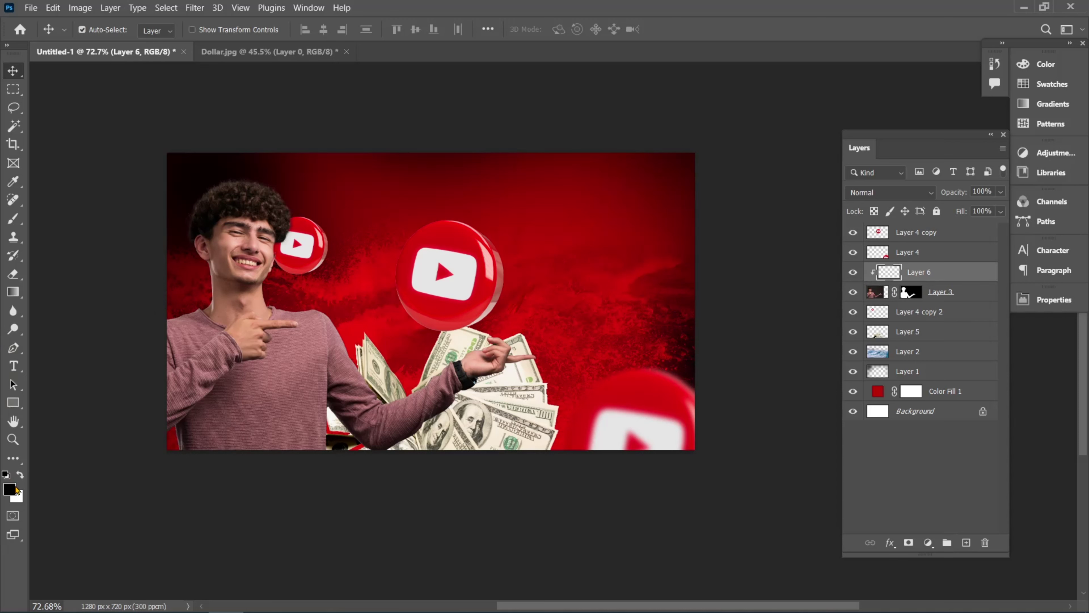
pyautogui.click(13, 219)
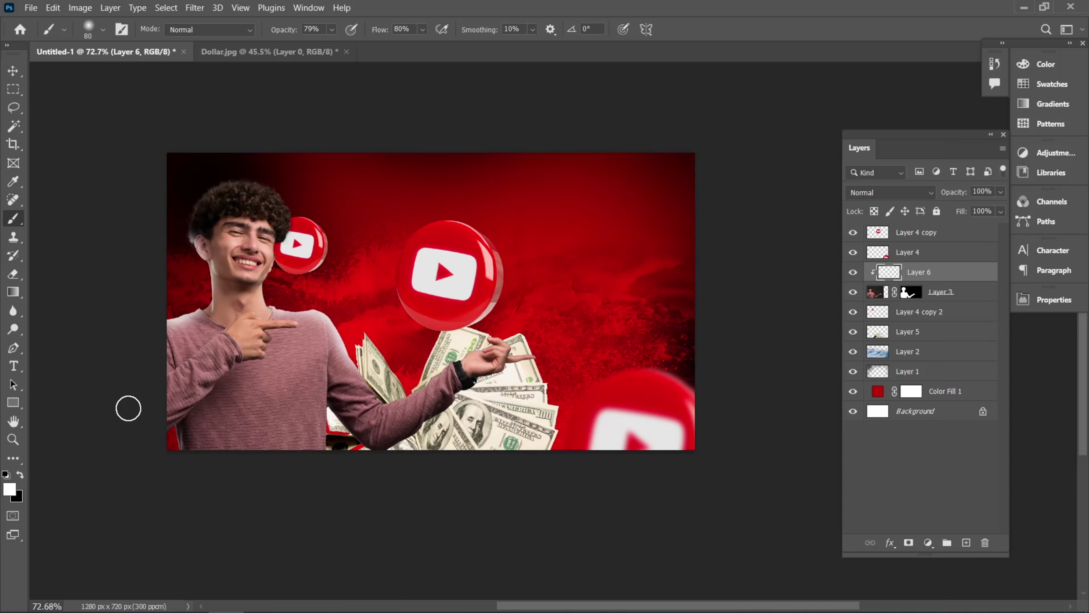
pyautogui.click(10, 488)
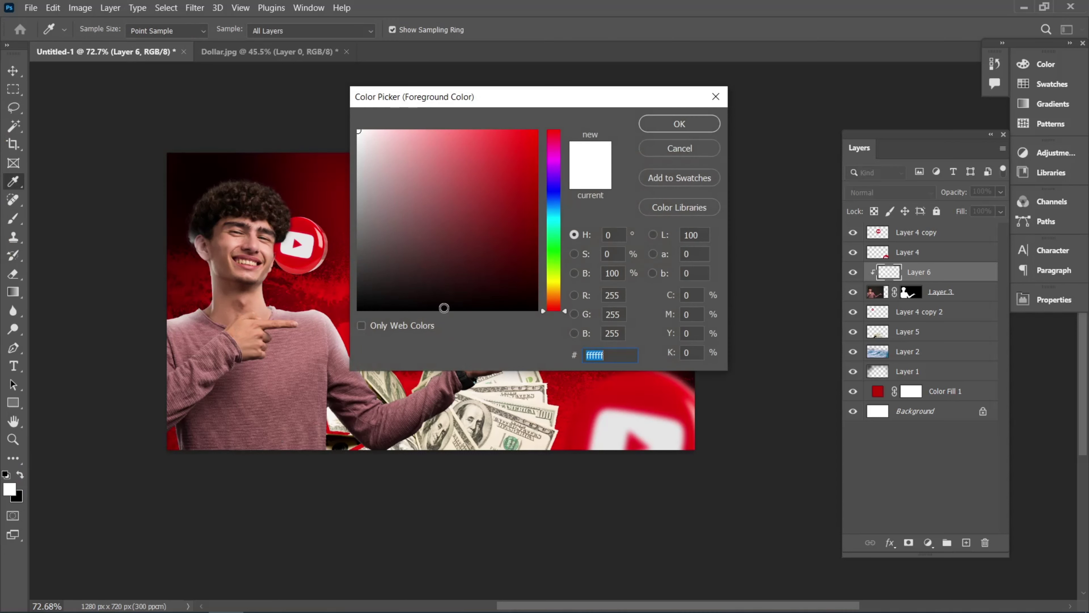
pyautogui.click(538, 141)
pyautogui.click(668, 127)
pyautogui.press('b')
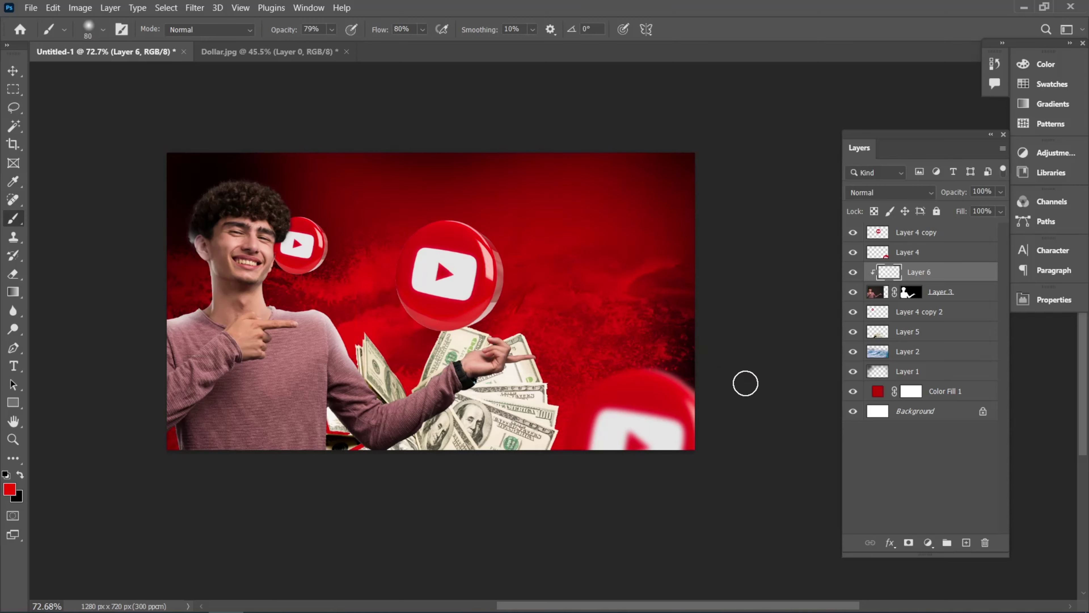
# - Add another layer clipped above Layer 6 and brush a red rim light around the edge of the man's hair
pyautogui.click(965, 543)
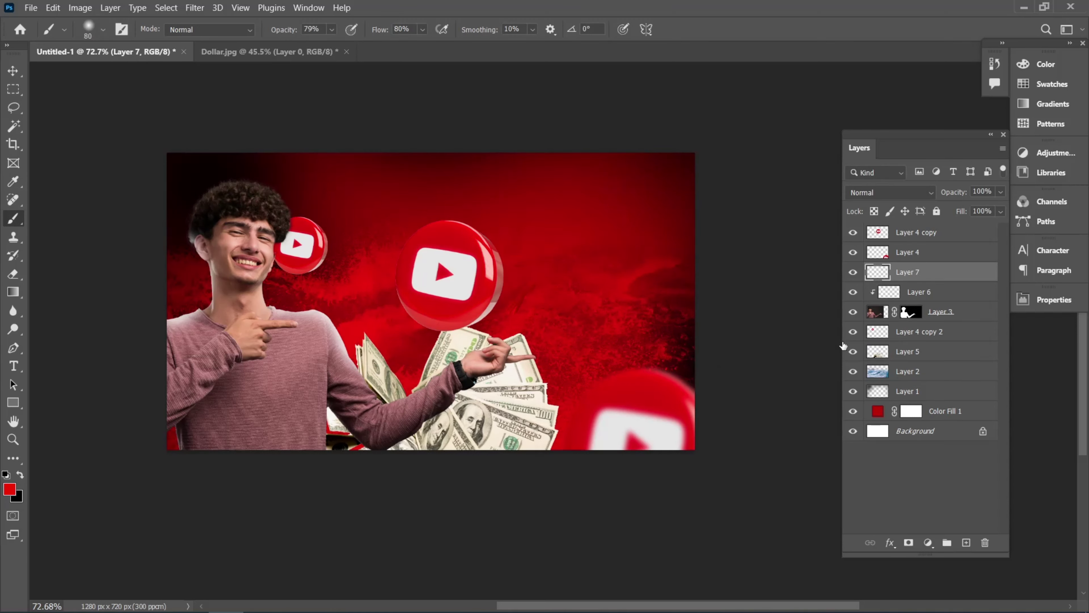
pyautogui.keyDown('alt'); pyautogui.click(883, 277); pyautogui.keyUp('alt')
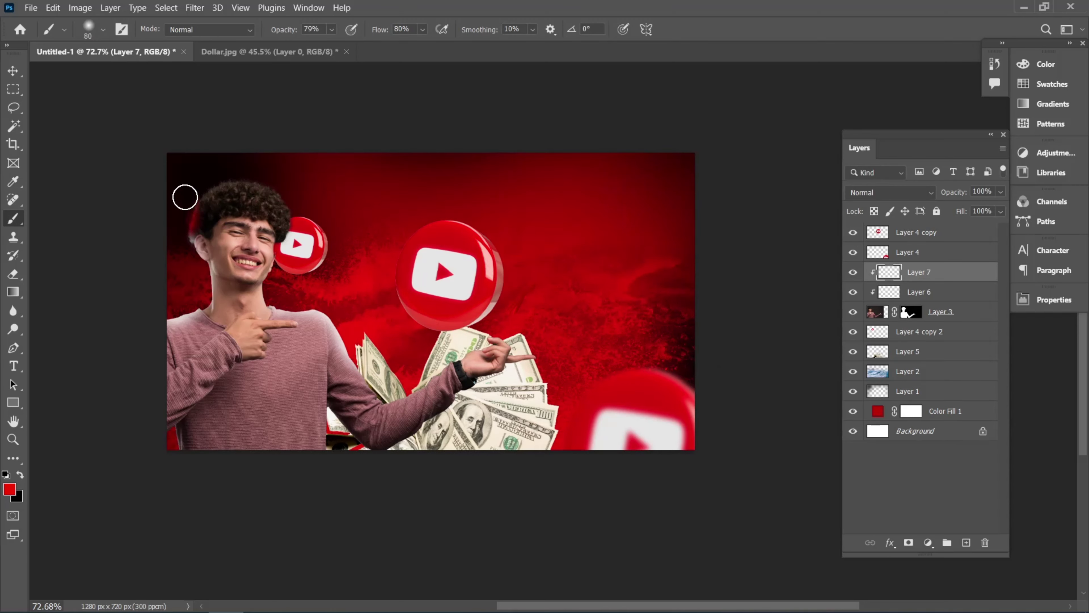
pyautogui.moveTo(184, 197)
pyautogui.mouseDown()
pyautogui.moveTo(195, 183)
pyautogui.moveTo(246, 167)
pyautogui.moveTo(295, 202)
pyautogui.moveTo(300, 226)
pyautogui.mouseUp()
pyautogui.click(12, 71)
pyautogui.click(926, 293)
# - Add the white text "HOW TO" in Roboto Bold to the right of the large YouTube button
pyautogui.click(14, 366)
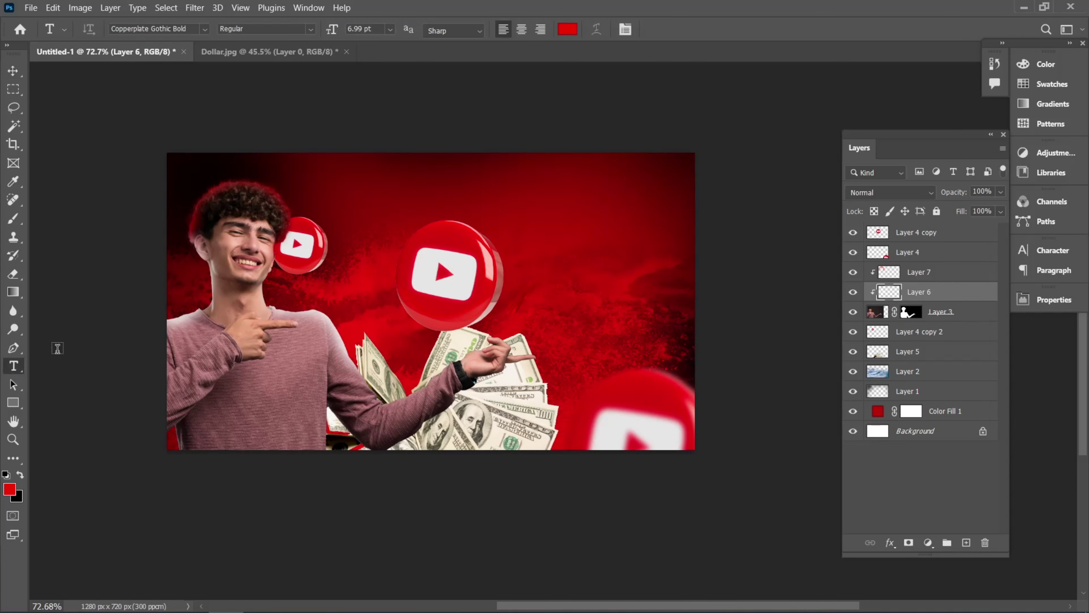
pyautogui.click(204, 31)
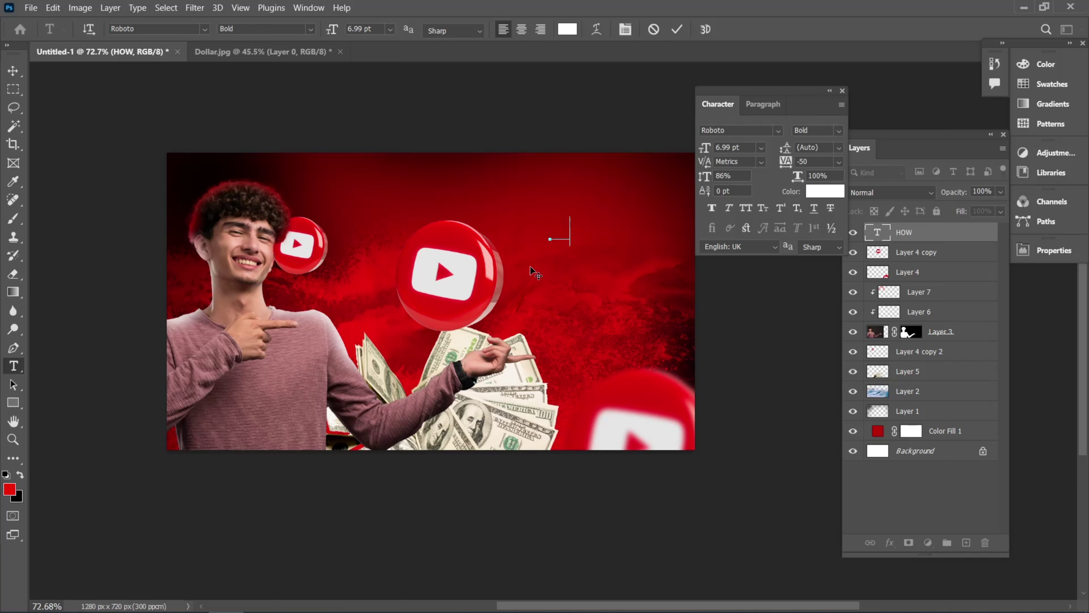
pyautogui.write('HOW')
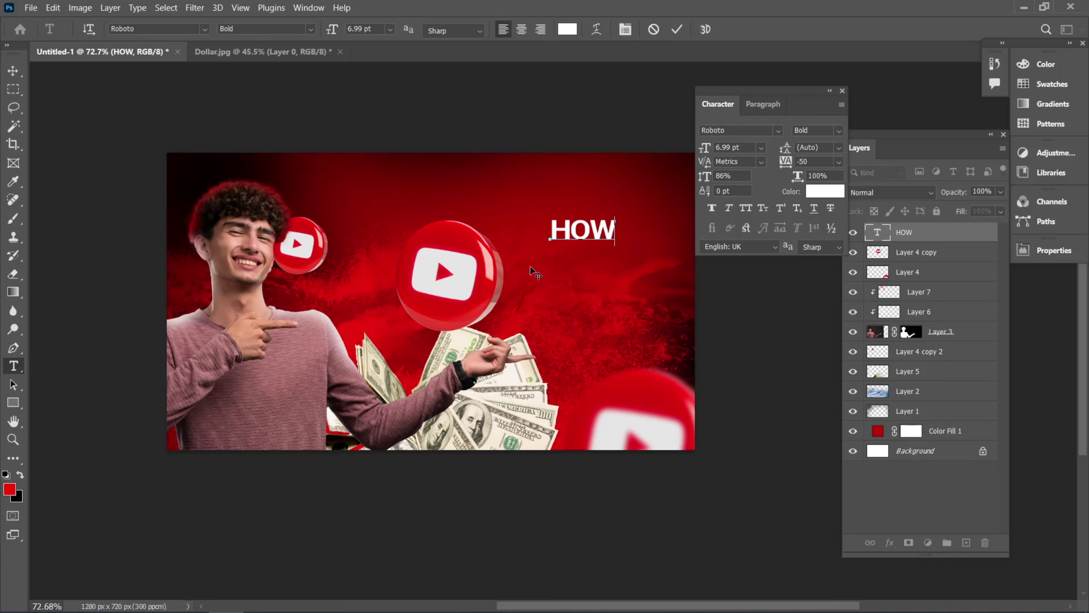
pyautogui.write(' TO')
pyautogui.click(677, 29)
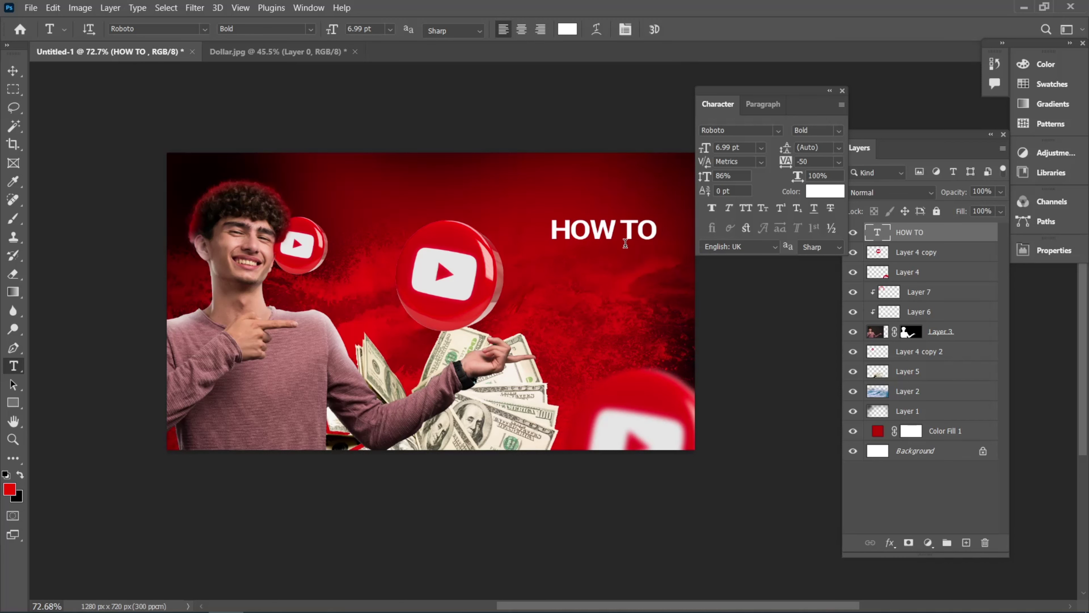
# - Duplicate the "HOW TO" text directly below itself and change the copy to read "GROW"
pyautogui.click(13, 71)
pyautogui.moveTo(559, 238); pyautogui.dragTo(575, 267)
pyautogui.doubleClick(575, 262)
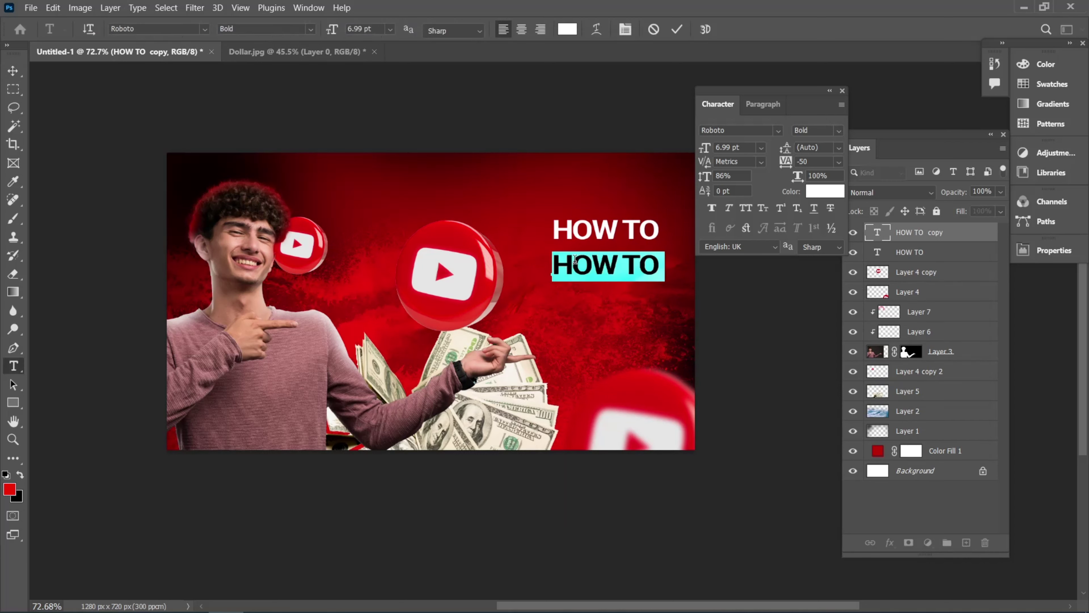
pyautogui.write('GROW')
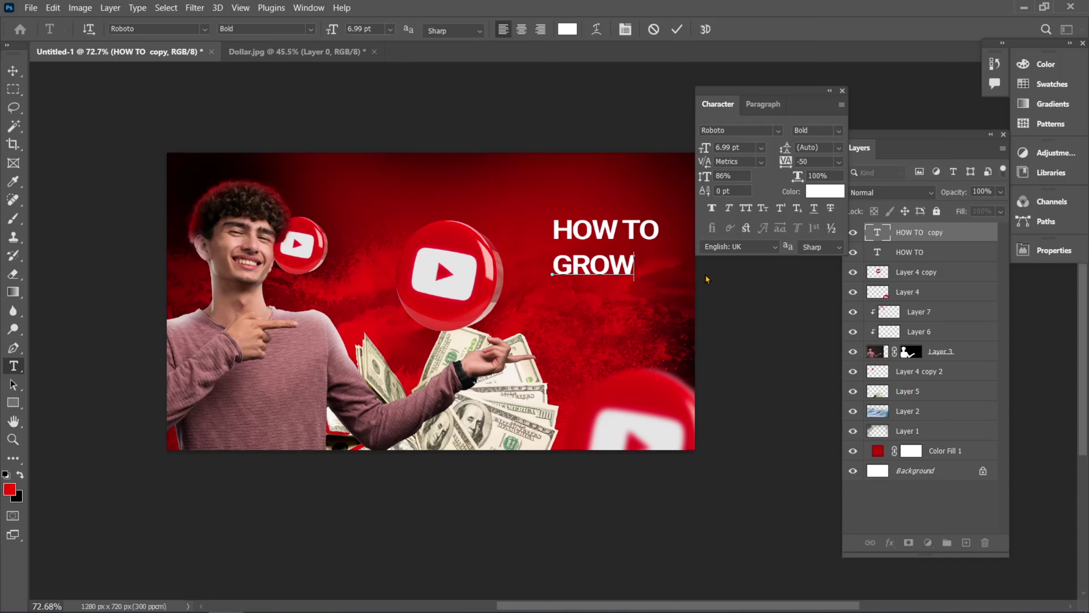
pyautogui.click(677, 30)
pyautogui.press('v')
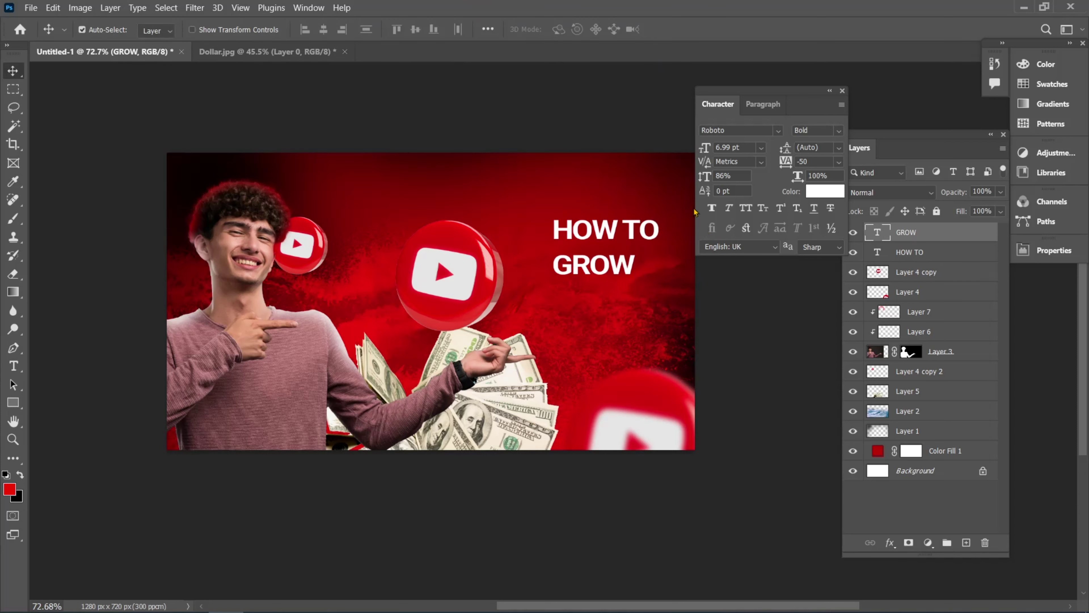
# - Apply Faux Bold and the Black font style to the "GROW" text
pyautogui.click(711, 207)
pyautogui.click(839, 131)
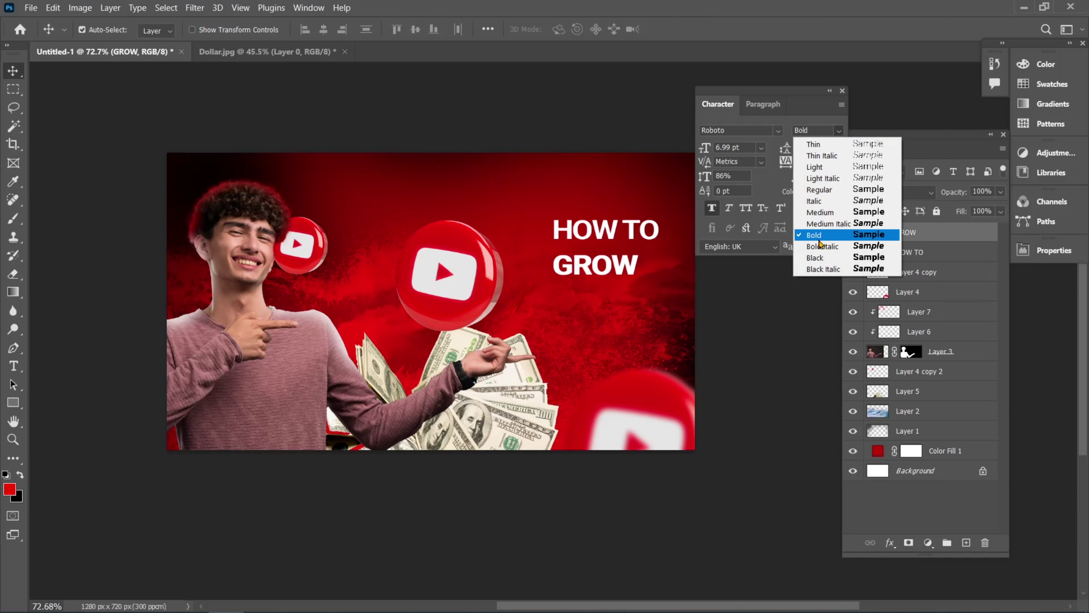
pyautogui.click(816, 257)
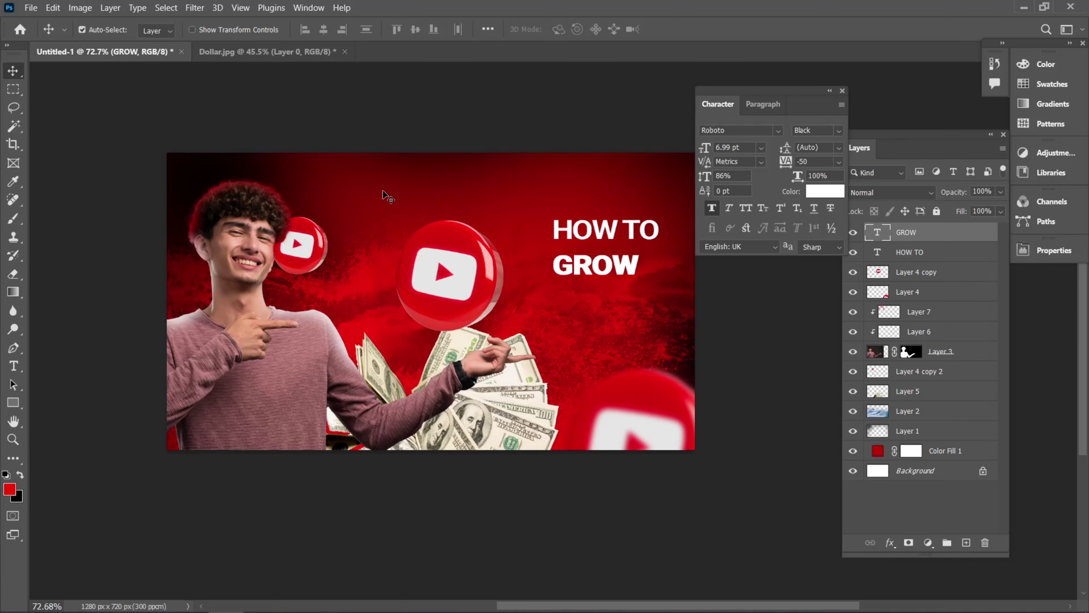
# - Change the "GROW" text colour to a very dark, nearly black green
pyautogui.click(824, 191)
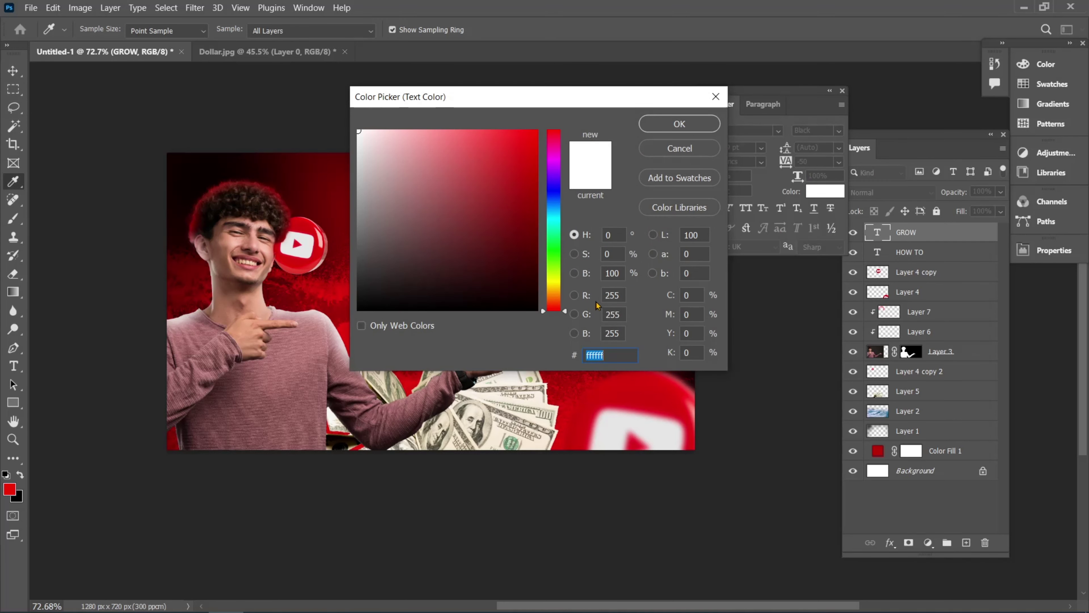
pyautogui.moveTo(539, 97); pyautogui.dragTo(635, 164)
pyautogui.write('141414')
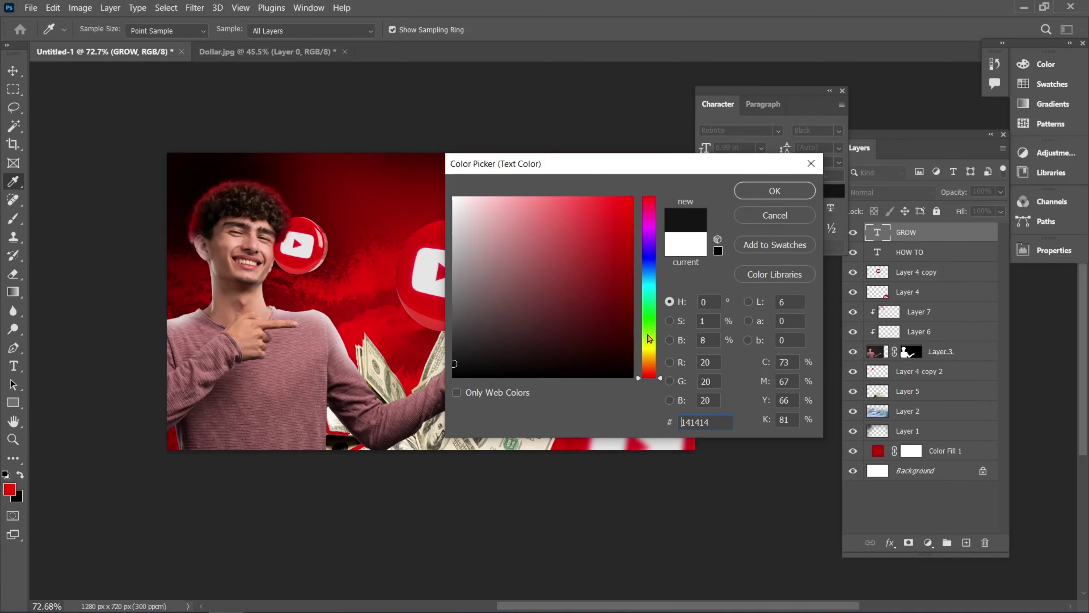
pyautogui.moveTo(648, 335); pyautogui.dragTo(567, 359)
pyautogui.click(620, 338)
pyautogui.click(754, 191)
pyautogui.click(833, 193)
pyautogui.click(767, 190)
pyautogui.click(829, 91)
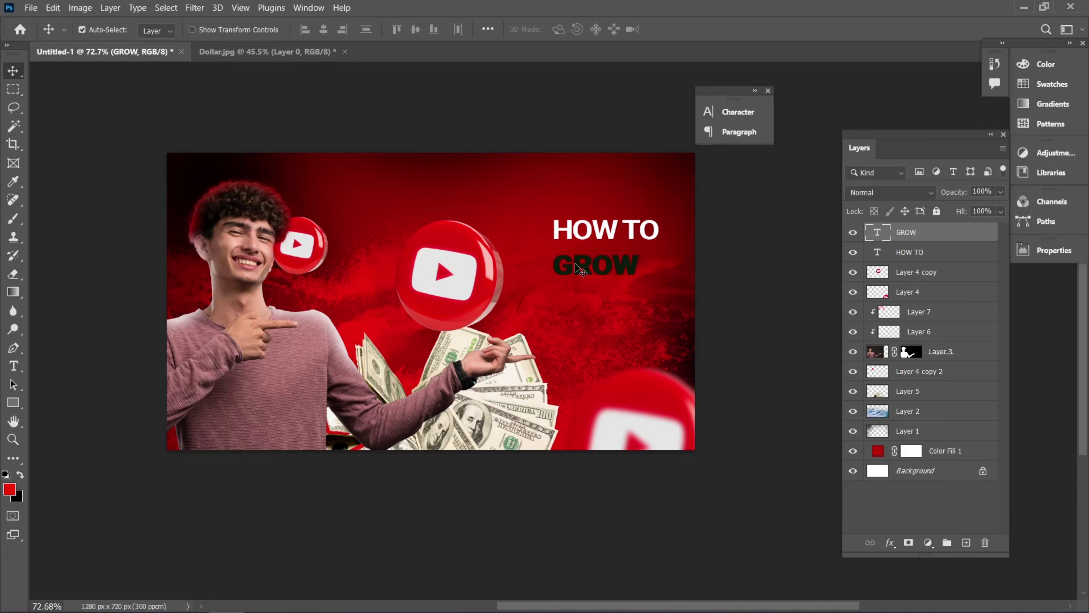
# - Duplicate "GROW" below itself, set the copy's font to Copperplate Gothic Bold and change its text to "ON YOUTUBE"
pyautogui.keyDown('alt'); pyautogui.moveTo(577, 269); pyautogui.dragTo(580, 300); pyautogui.keyUp('alt')
pyautogui.click(14, 366)
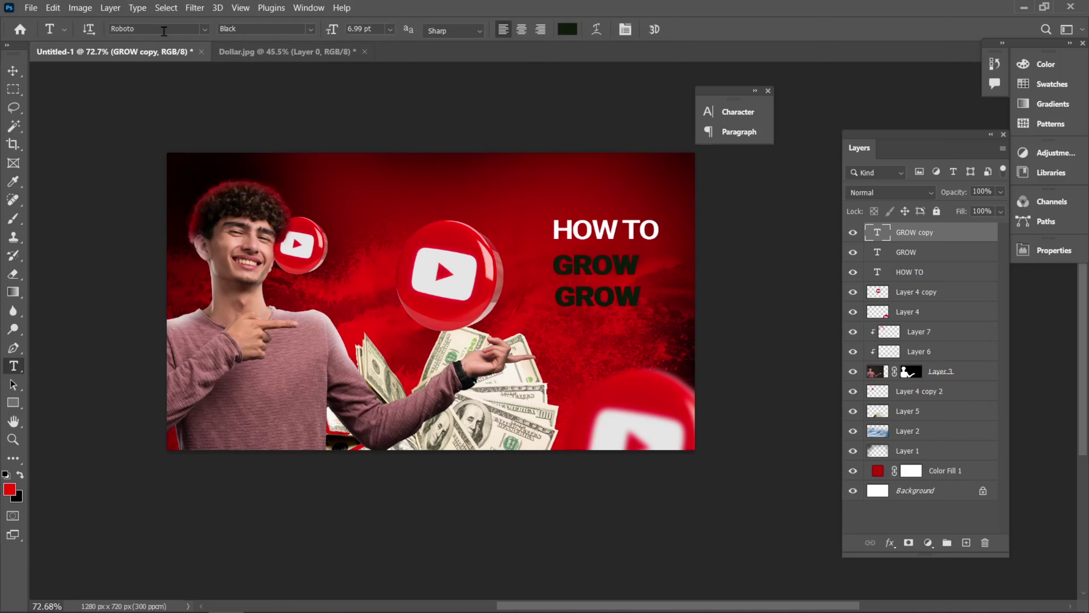
pyautogui.write('COPP')
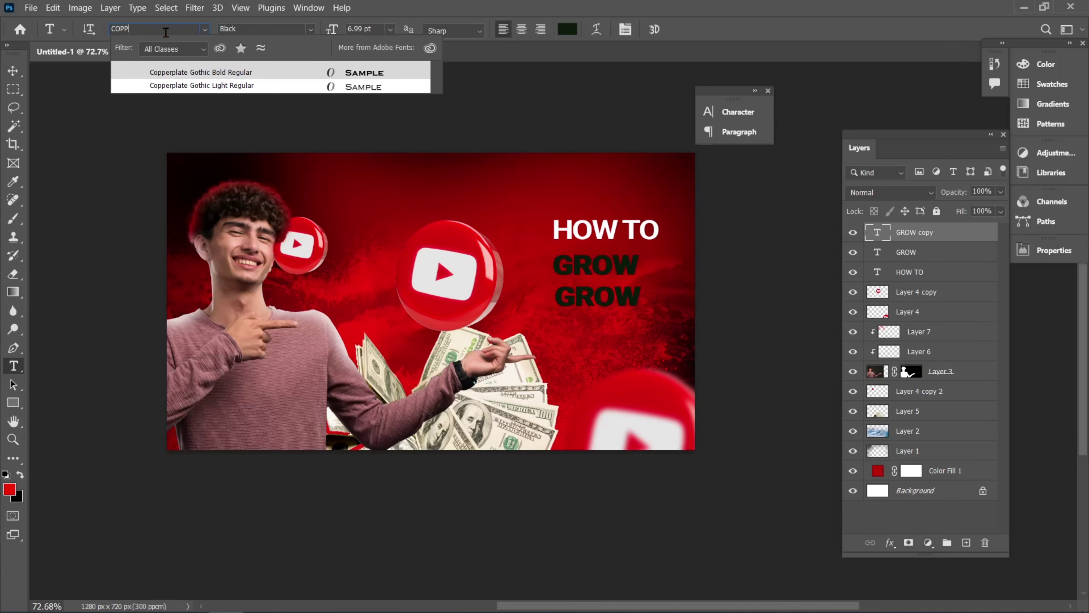
pyautogui.click(239, 73)
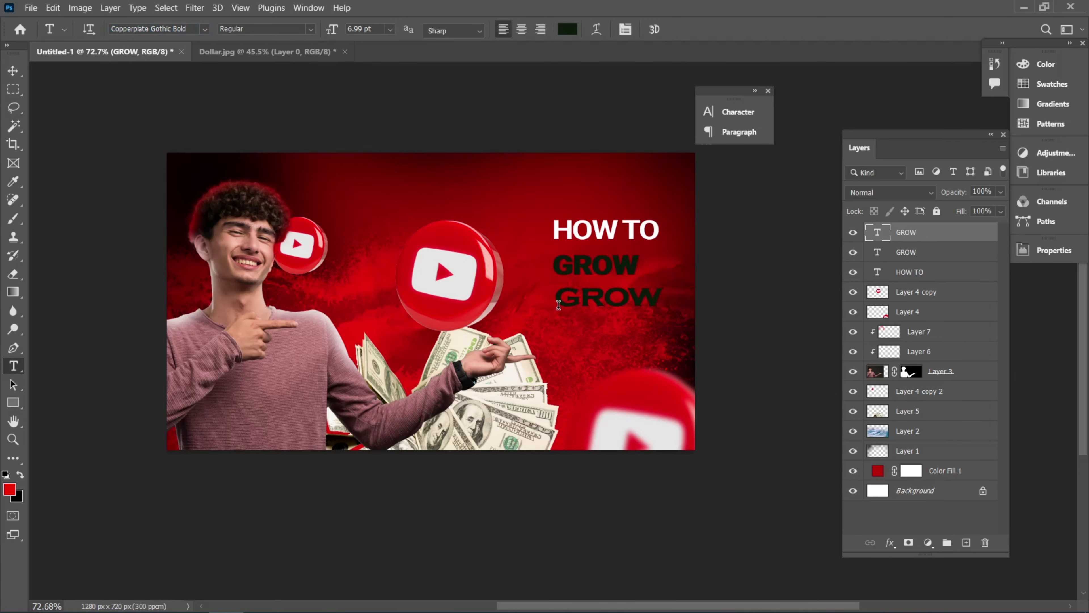
pyautogui.moveTo(558, 304); pyautogui.dragTo(685, 318)
pyautogui.write('ON YOUT')
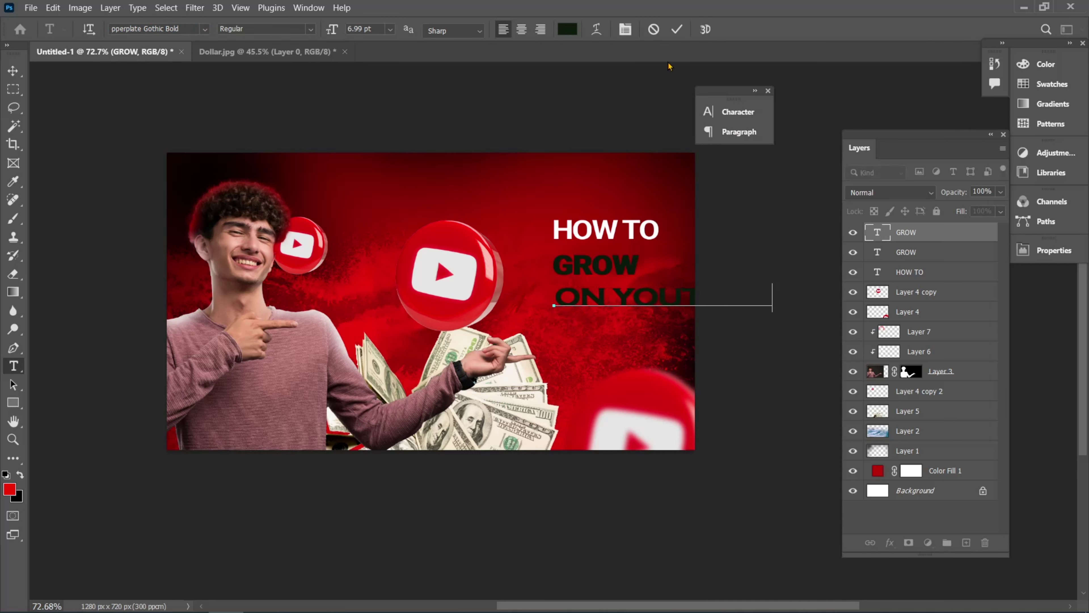
pyautogui.click(676, 30)
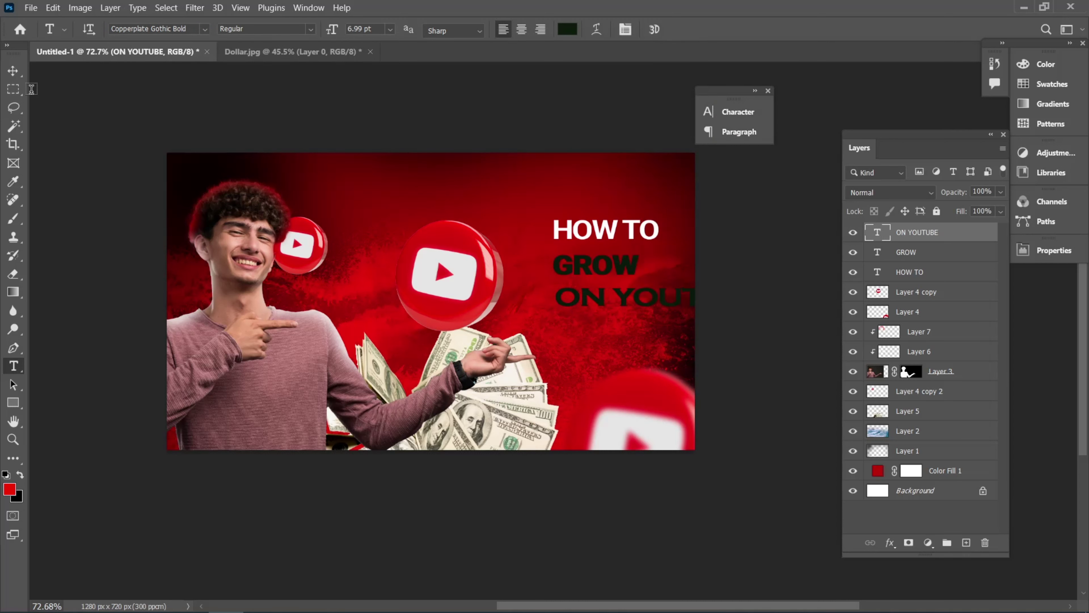
# - Make "ON YOUTUBE" white at 4 pt and arrange the three text lines in a stack beside the YouTube button
pyautogui.click(16, 75)
pyautogui.click(733, 114)
pyautogui.moveTo(649, 102); pyautogui.dragTo(441, 57)
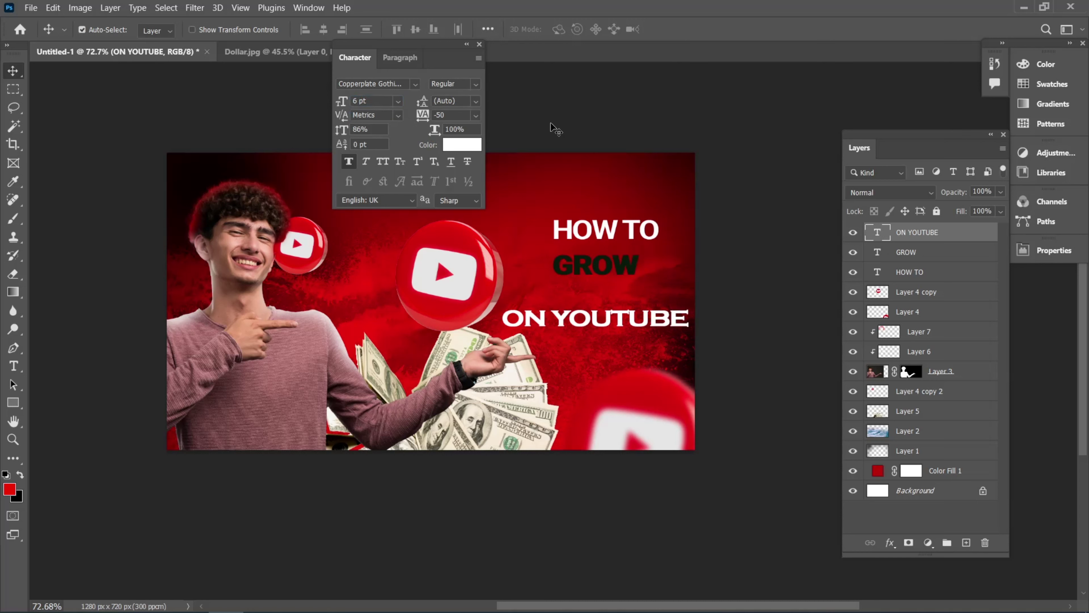
pyautogui.click(551, 128)
pyautogui.moveTo(572, 313); pyautogui.dragTo(630, 302)
pyautogui.moveTo(576, 231); pyautogui.dragTo(568, 268)
pyautogui.moveTo(578, 296); pyautogui.dragTo(577, 296)
# - Draw a red rectangle of about 231 × 77 px over the word "GROW" and round its corners to 20 px
pyautogui.rightClick(12, 402)
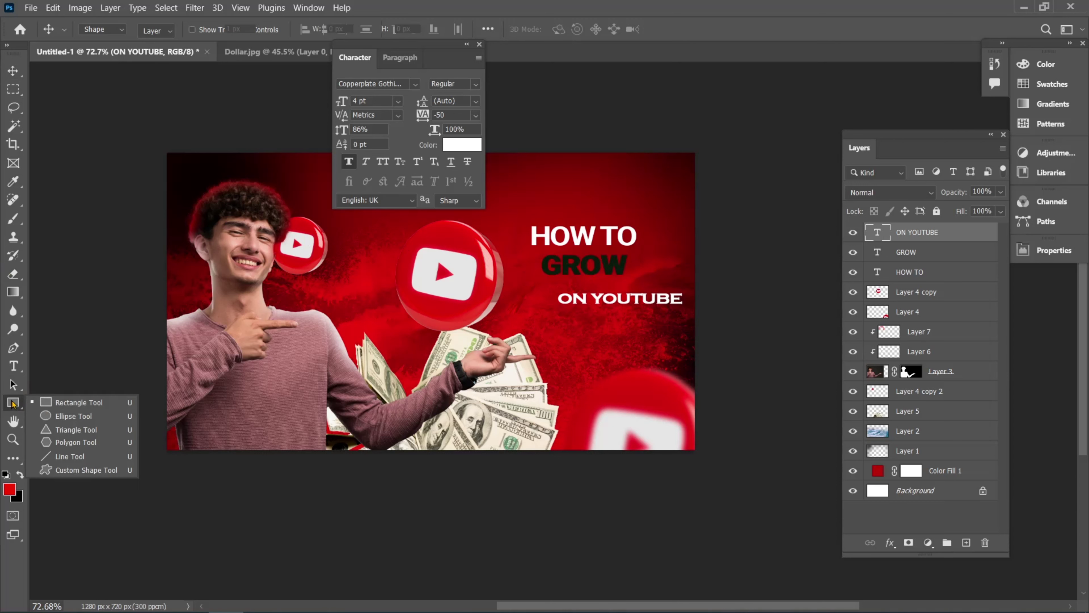
pyautogui.click(78, 404)
pyautogui.moveTo(541, 252); pyautogui.dragTo(636, 283)
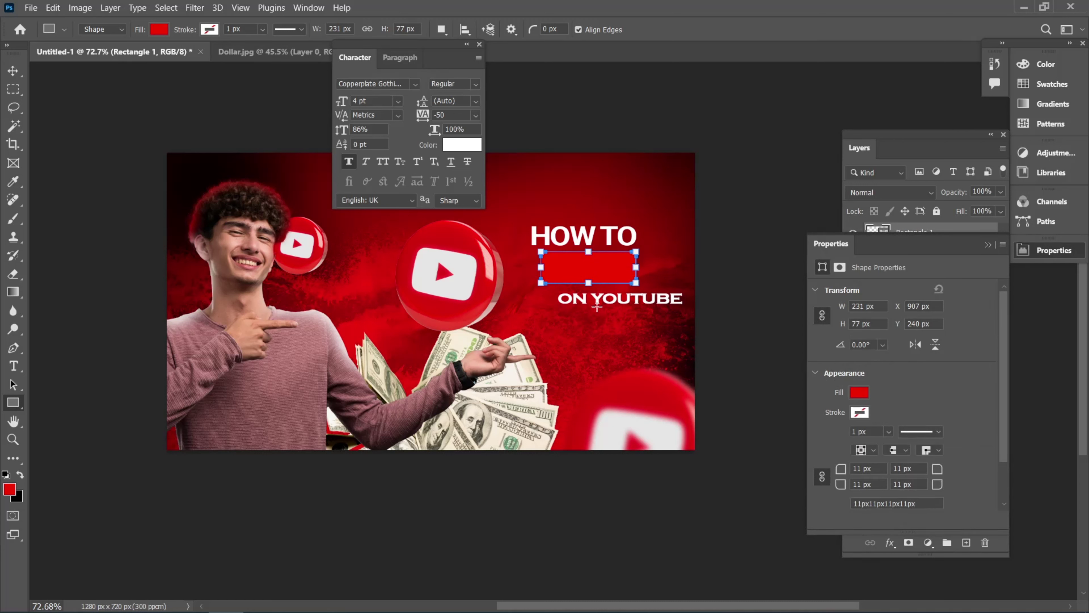
pyautogui.moveTo(843, 469); pyautogui.dragTo(842, 470)
# - Centre the rounded rectangle on the word "GROW" and move its layer directly below the GROW layer
pyautogui.click(10, 73)
pyautogui.moveTo(580, 268); pyautogui.dragTo(579, 268)
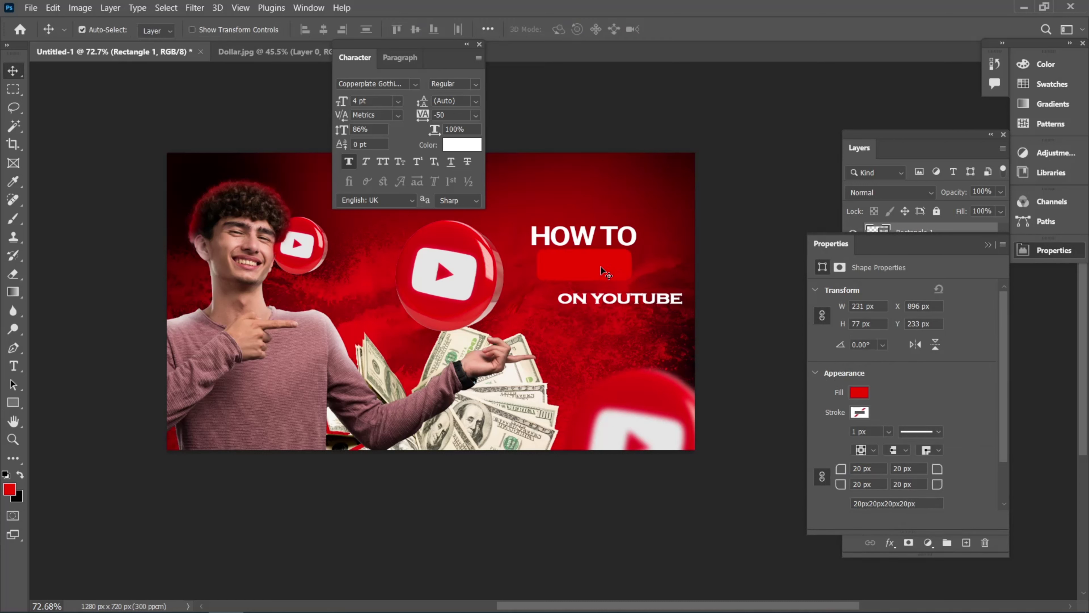
pyautogui.click(989, 245)
pyautogui.moveTo(922, 237); pyautogui.dragTo(915, 286)
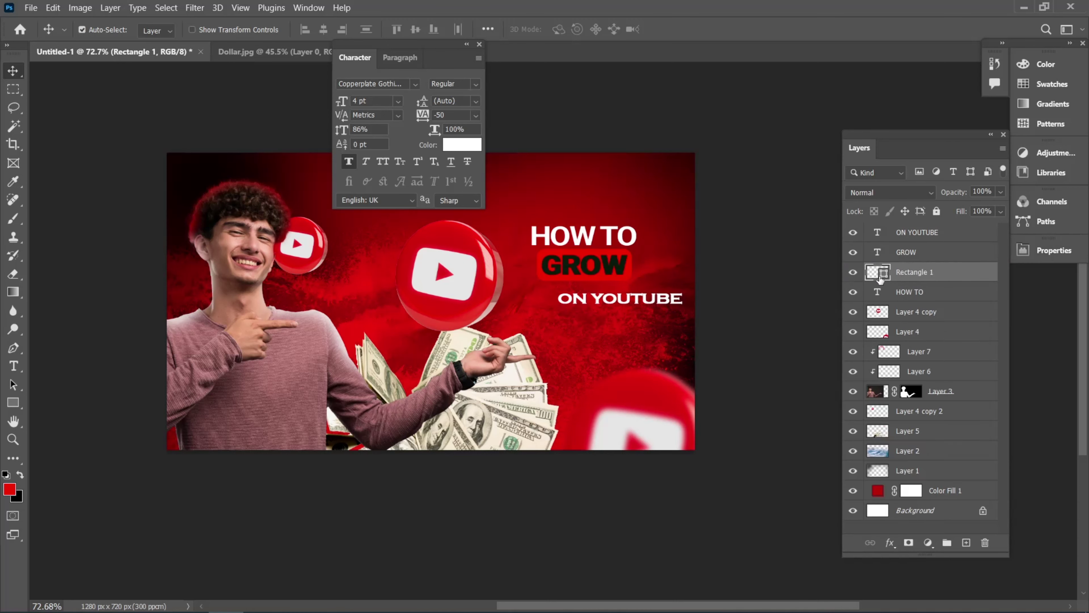
# - Add a Gradient Overlay to the rounded rectangle and set the gradient's starting stop to dark green
pyautogui.click(890, 542)
pyautogui.click(900, 408)
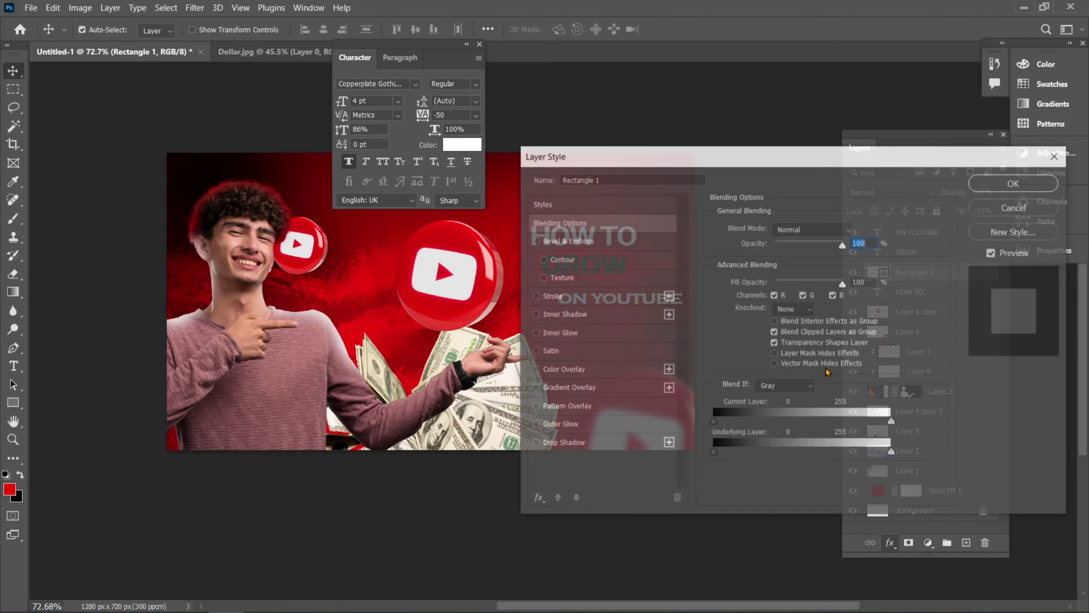
pyautogui.click(582, 392)
pyautogui.moveTo(647, 167); pyautogui.dragTo(814, 185)
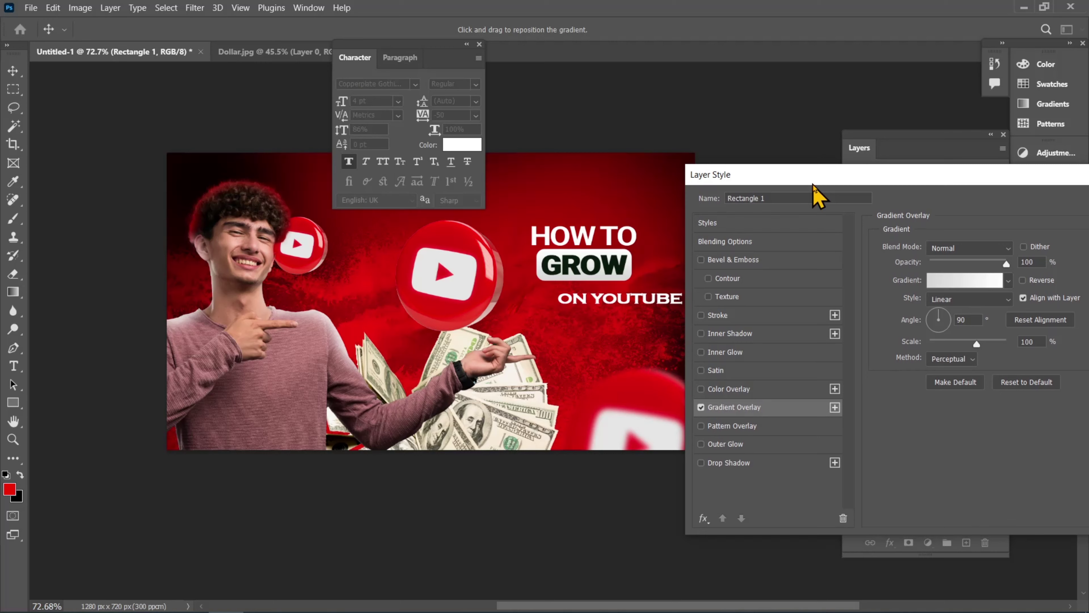
pyautogui.click(957, 287)
pyautogui.click(401, 333)
pyautogui.moveTo(482, 71); pyautogui.dragTo(131, 131)
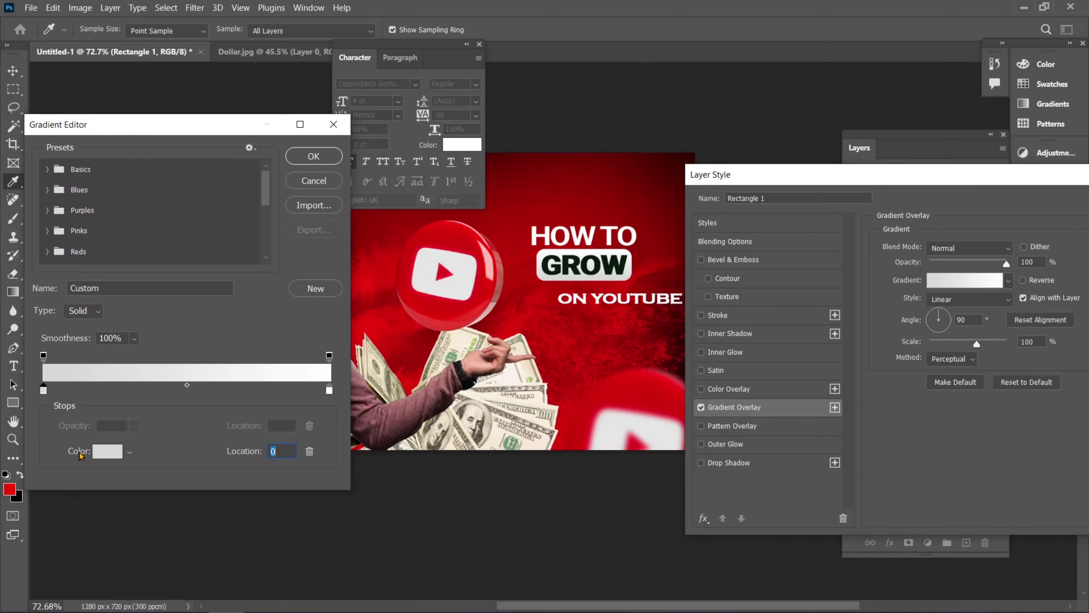
pyautogui.click(107, 452)
pyautogui.moveTo(644, 312); pyautogui.dragTo(631, 330)
pyautogui.click(646, 306)
pyautogui.click(647, 312)
pyautogui.press('Return')
# - Set the gradient's end stop to a brighter green and apply the Gradient Overlay
pyautogui.click(330, 390)
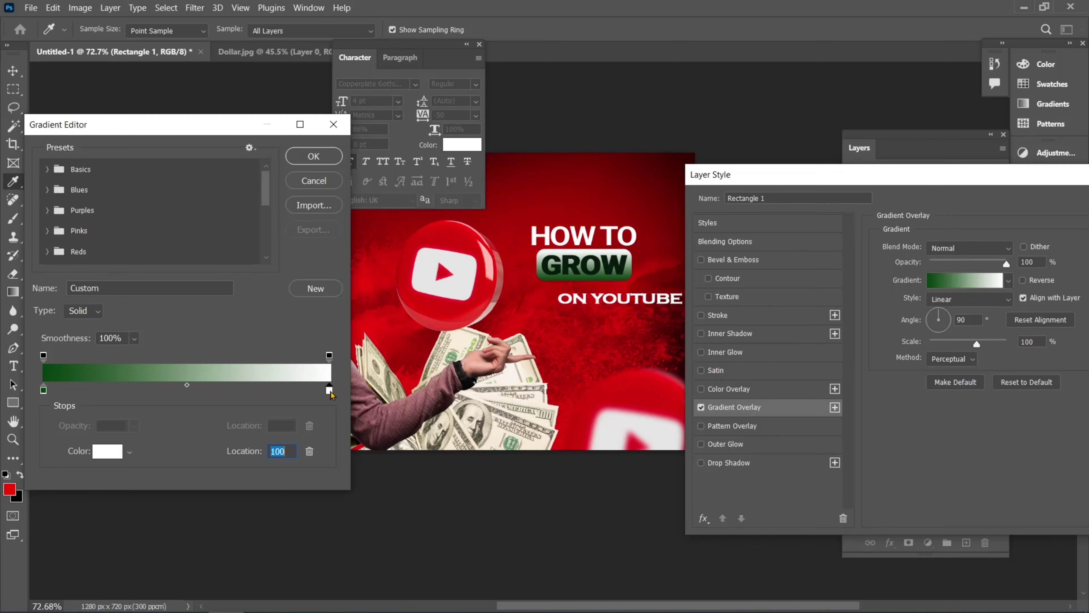
pyautogui.click(100, 452)
pyautogui.moveTo(649, 341); pyautogui.dragTo(630, 292)
pyautogui.click(763, 194)
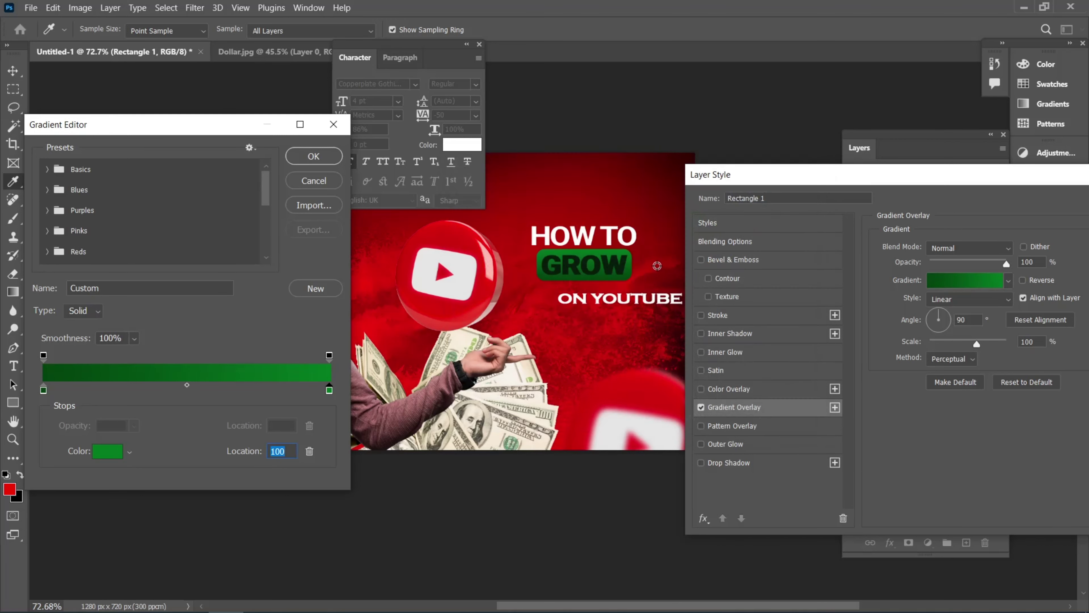
pyautogui.click(320, 163)
pyautogui.moveTo(893, 180); pyautogui.dragTo(728, 280)
pyautogui.click(1013, 302)
# - Reduce the "HOW TO" text to 5 pt
pyautogui.scroll(1, 636, 296)
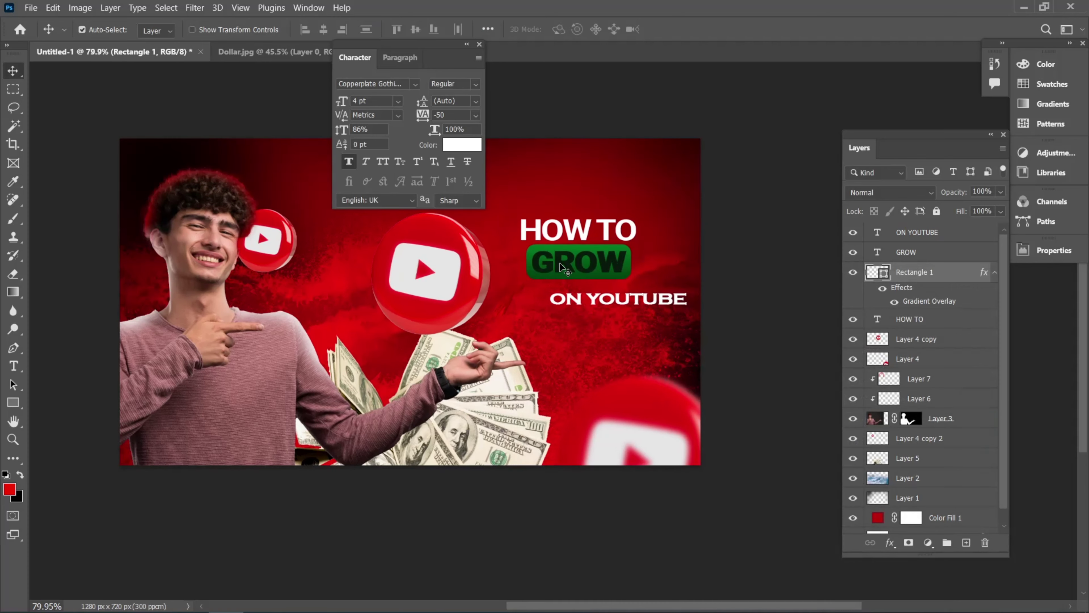
pyautogui.click(560, 262)
pyautogui.click(578, 232)
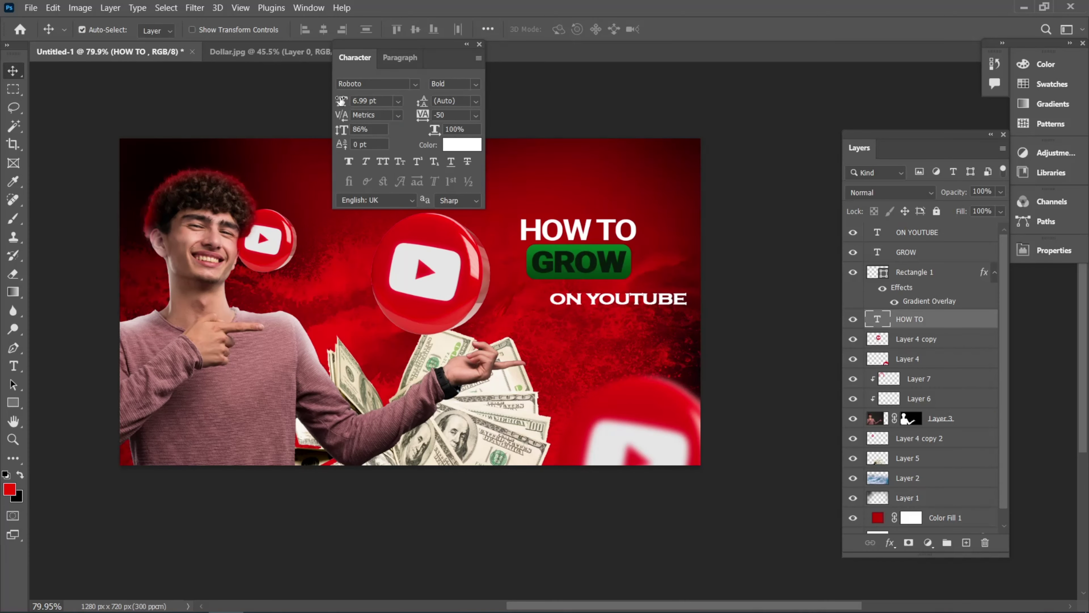
pyautogui.moveTo(341, 101); pyautogui.dragTo(339, 101)
# - Position "HOW TO" just above the green label and align "ON YOUTUBE" beneath it along the same left edge
pyautogui.moveTo(549, 235); pyautogui.dragTo(559, 226)
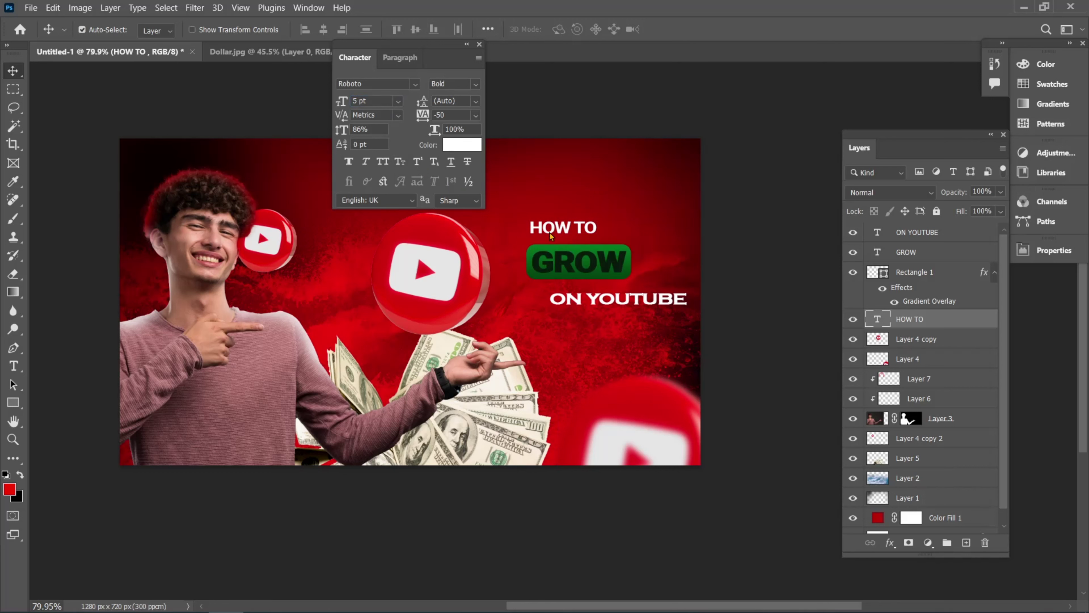
pyautogui.moveTo(550, 227); pyautogui.dragTo(552, 224)
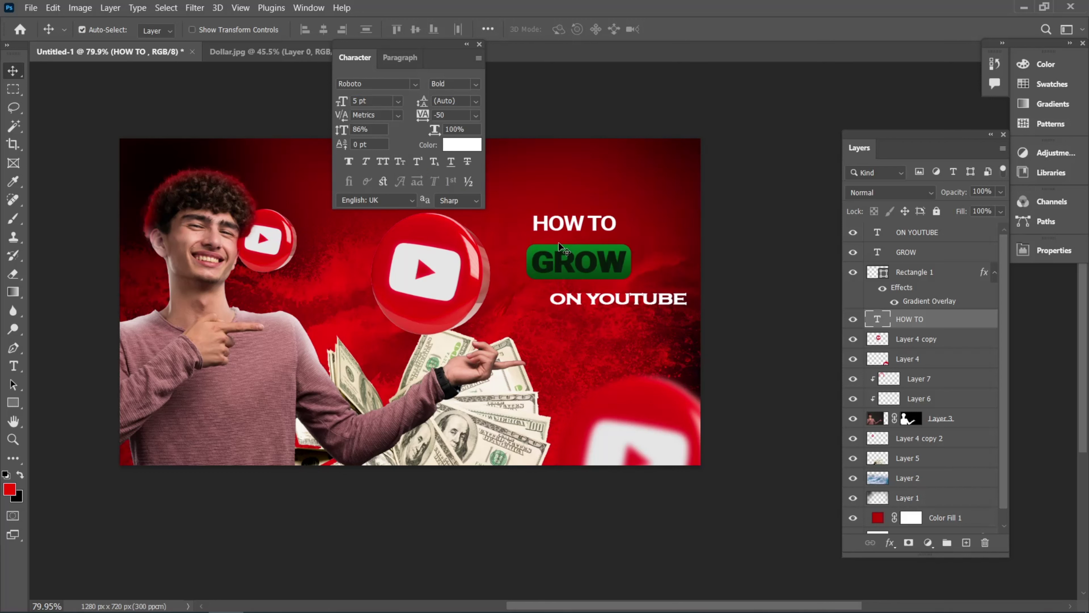
pyautogui.press('Down')
pyautogui.press('Down')
pyautogui.press('Down')
pyautogui.press('Down')
pyautogui.press('Down')
pyautogui.press('Down')
pyautogui.press('Down')
pyautogui.press('Down')
pyautogui.press('Down')
pyautogui.press('Down')
pyautogui.press('Down')
pyautogui.press('Down')
pyautogui.press('Down')
pyautogui.press('Down')
pyautogui.press('Down')
pyautogui.press('Down')
pyautogui.press('Down')
pyautogui.press('Down')
pyautogui.press('Down')
pyautogui.click(581, 301)
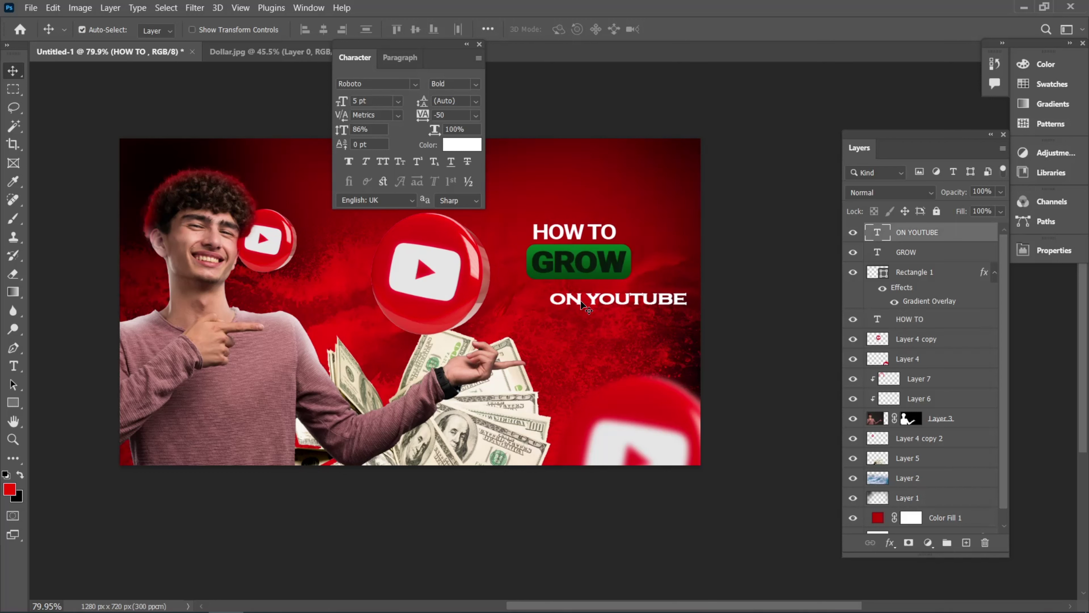
pyautogui.moveTo(581, 301); pyautogui.dragTo(566, 304)
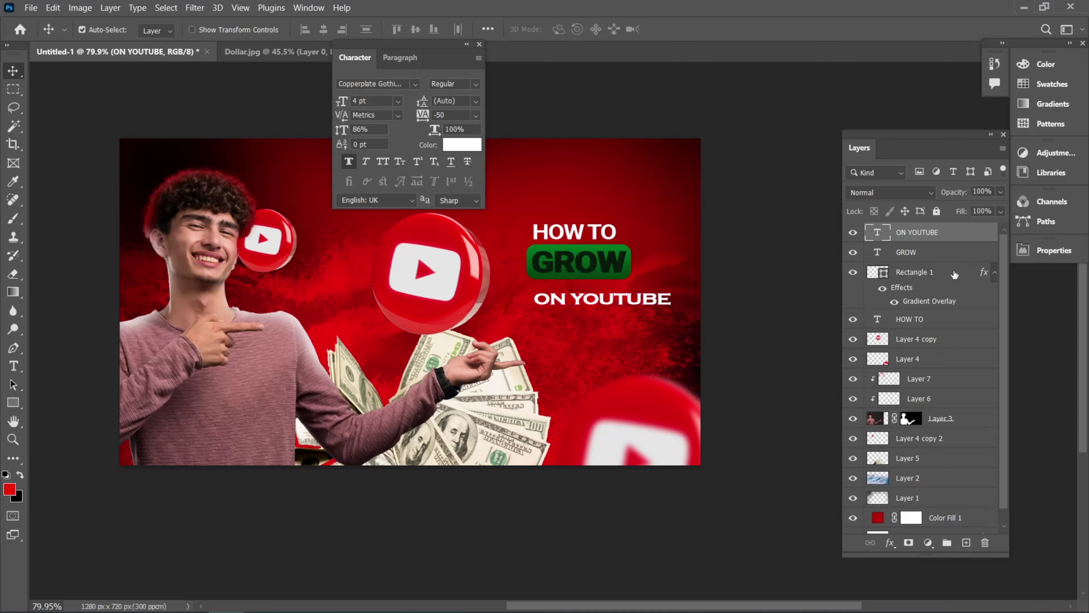
# - Move "HOW TO" and the green "GROW" label together slightly left, and nudge "ON YOUTUBE" up and left beneath them
pyautogui.click(914, 257)
pyautogui.keyDown('shift'); pyautogui.click(875, 276); pyautogui.keyUp('shift')
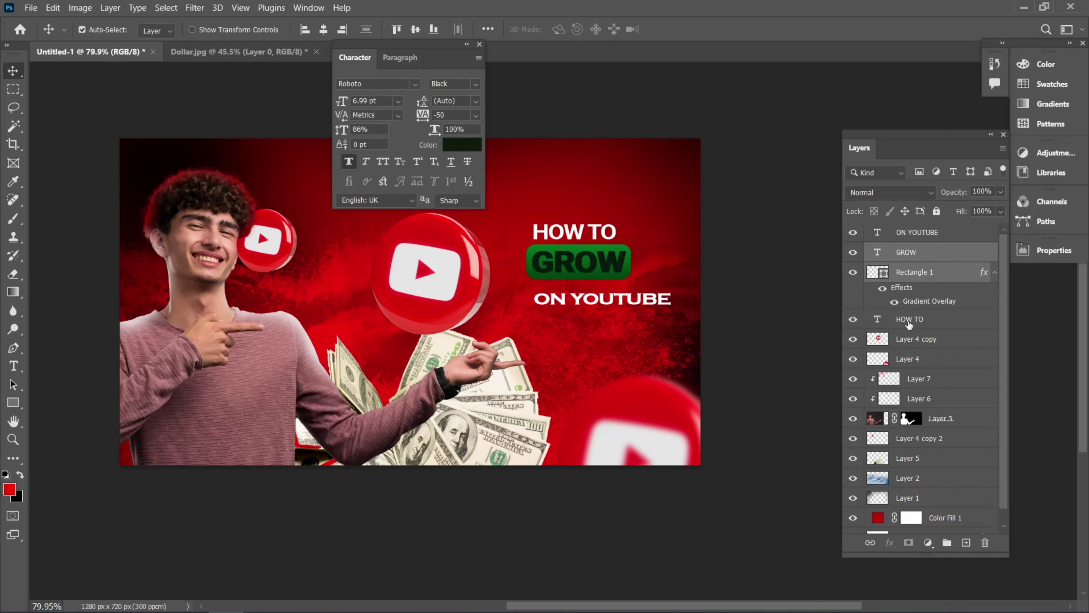
pyautogui.keyDown('shift'); pyautogui.click(909, 322); pyautogui.keyUp('shift')
pyautogui.moveTo(557, 260); pyautogui.dragTo(553, 233)
pyautogui.click(553, 235)
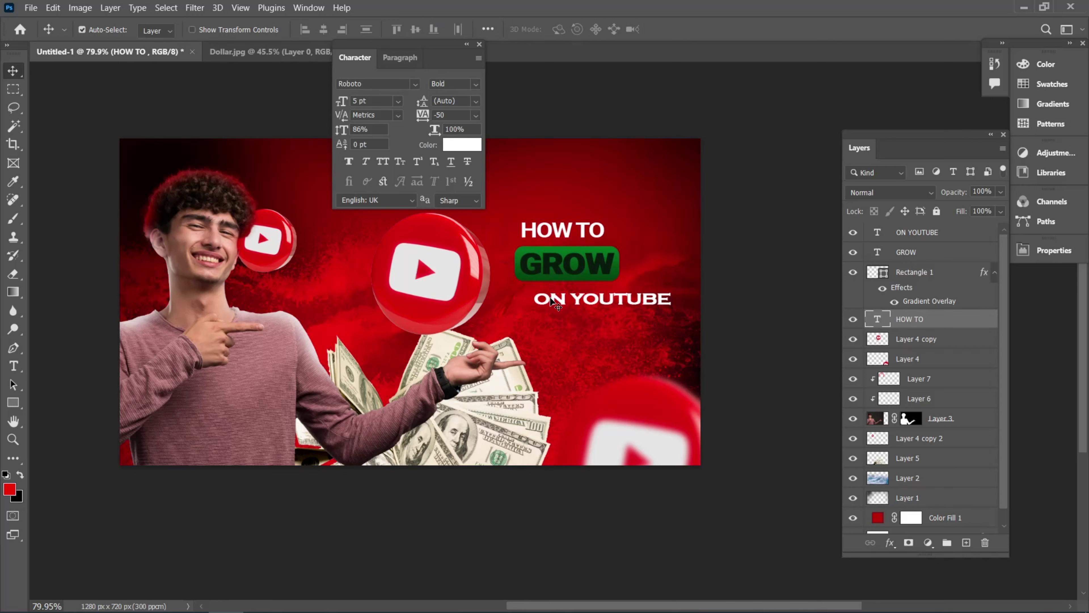
pyautogui.moveTo(552, 301); pyautogui.dragTo(547, 297)
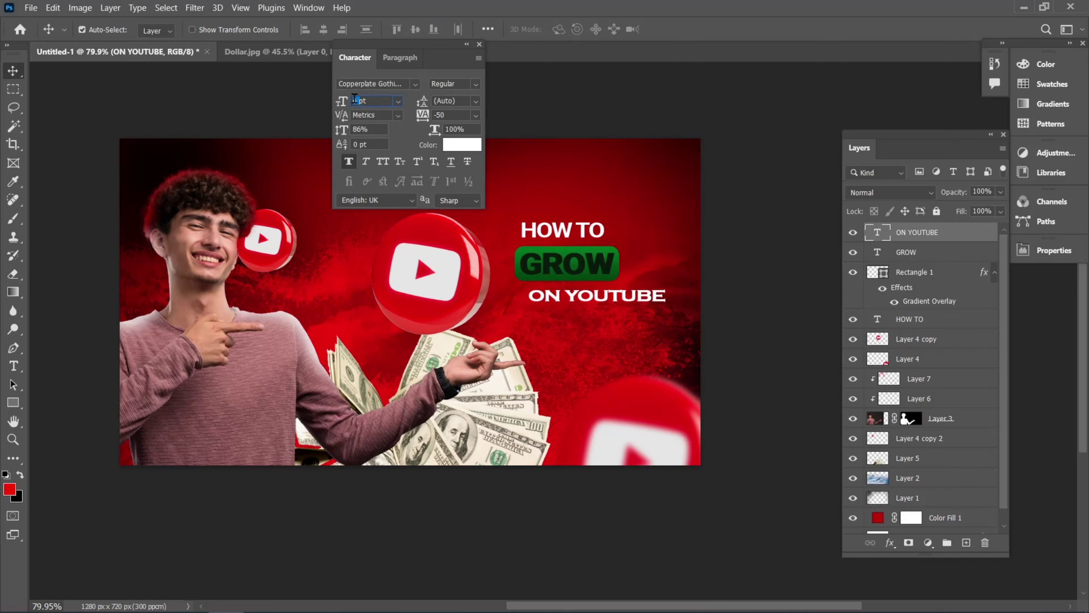
# - Set "ON YOUTUBE" to 5 pt with -100 tracking and 138% vertical scale, and position it under the green label
pyautogui.press('Return')
pyautogui.moveTo(597, 296); pyautogui.dragTo(564, 294)
pyautogui.click(476, 116)
pyautogui.click(464, 129)
pyautogui.moveTo(351, 130); pyautogui.dragTo(359, 136)
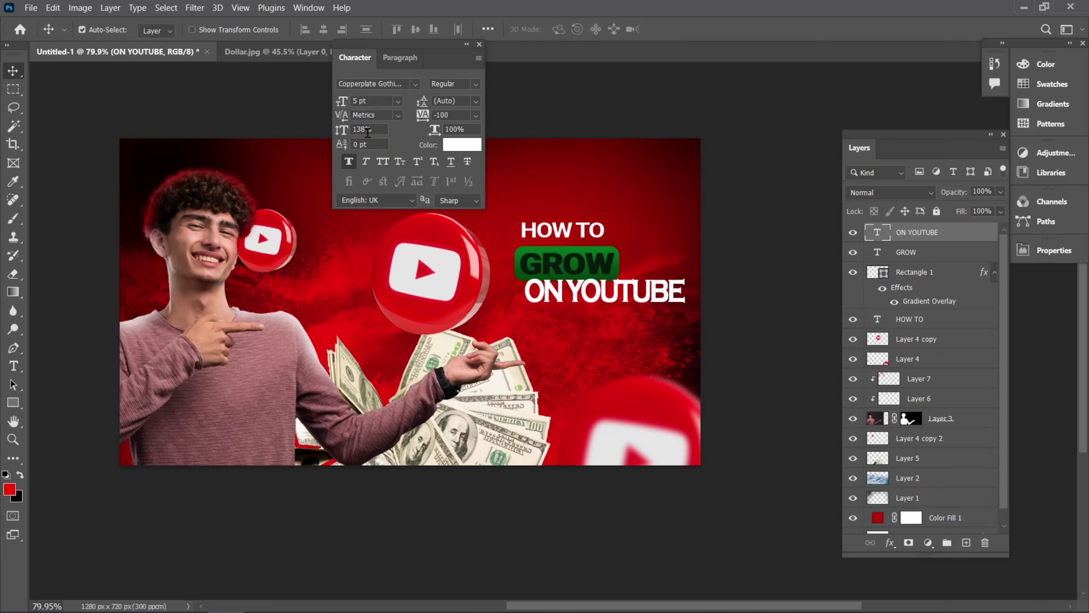
pyautogui.moveTo(560, 299); pyautogui.dragTo(532, 304)
# - Recolour the word "ON" in "ON YOUTUBE" to black
pyautogui.press('t')
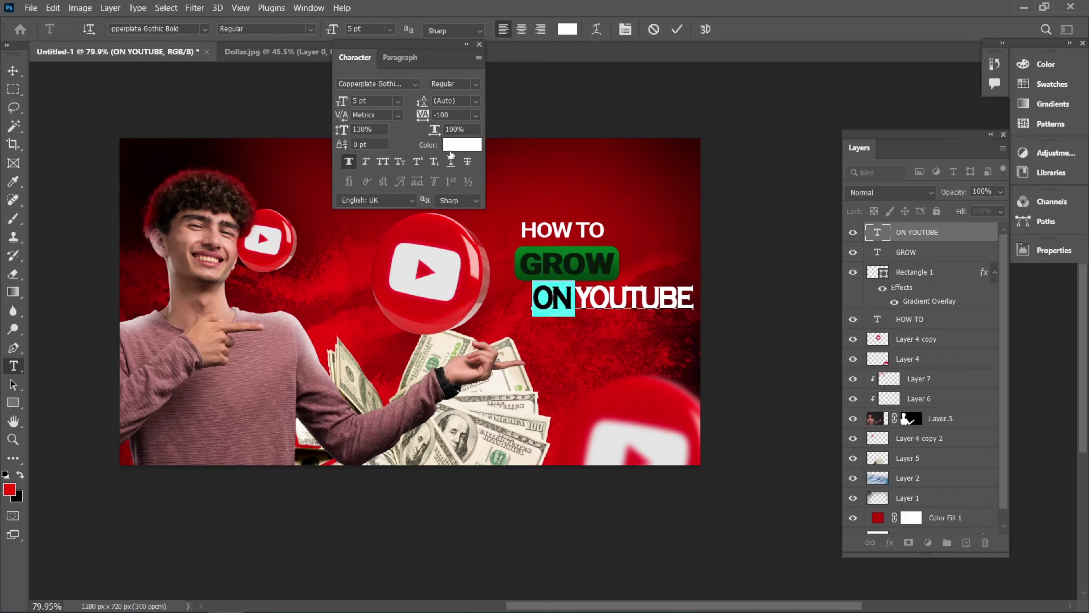
pyautogui.click(453, 148)
pyautogui.click(459, 369)
pyautogui.click(793, 193)
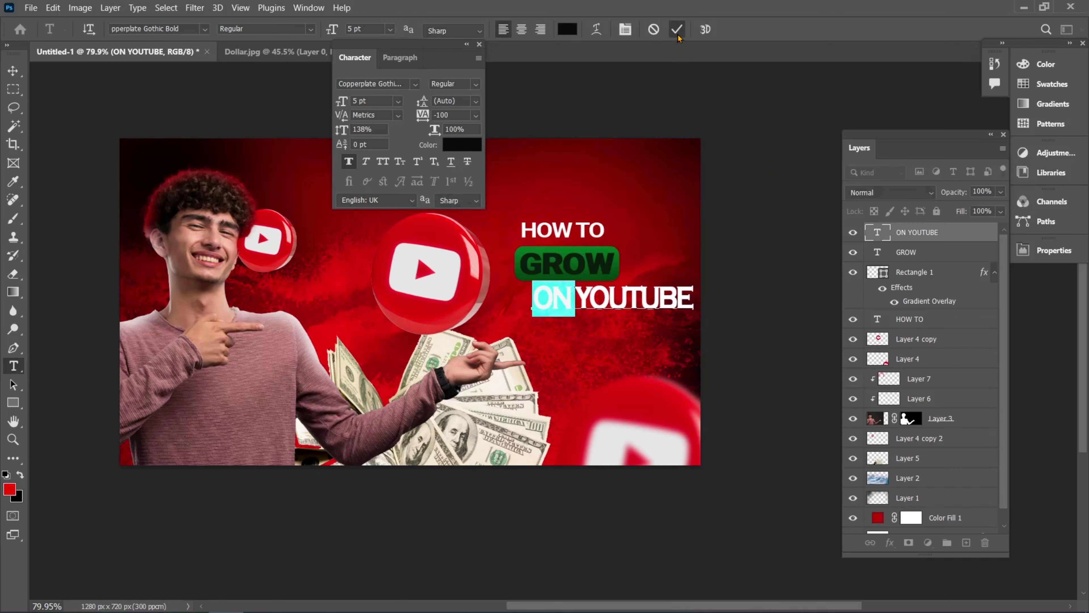
pyautogui.click(677, 30)
# - Recolour the word "YOUTUBE" in "ON YOUTUBE" to a dark red
pyautogui.moveTo(578, 299); pyautogui.dragTo(700, 314)
pyautogui.click(462, 141)
pyautogui.moveTo(618, 228); pyautogui.dragTo(628, 198)
pyautogui.moveTo(649, 170); pyautogui.dragTo(252, 279)
pyautogui.click(540, 404)
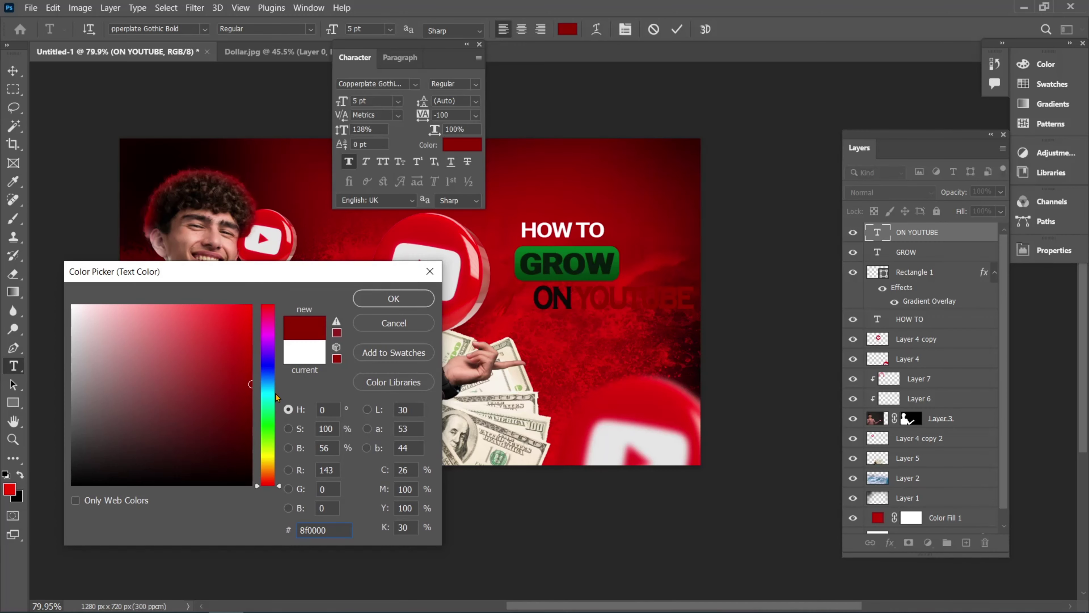
pyautogui.click(393, 298)
pyautogui.click(677, 29)
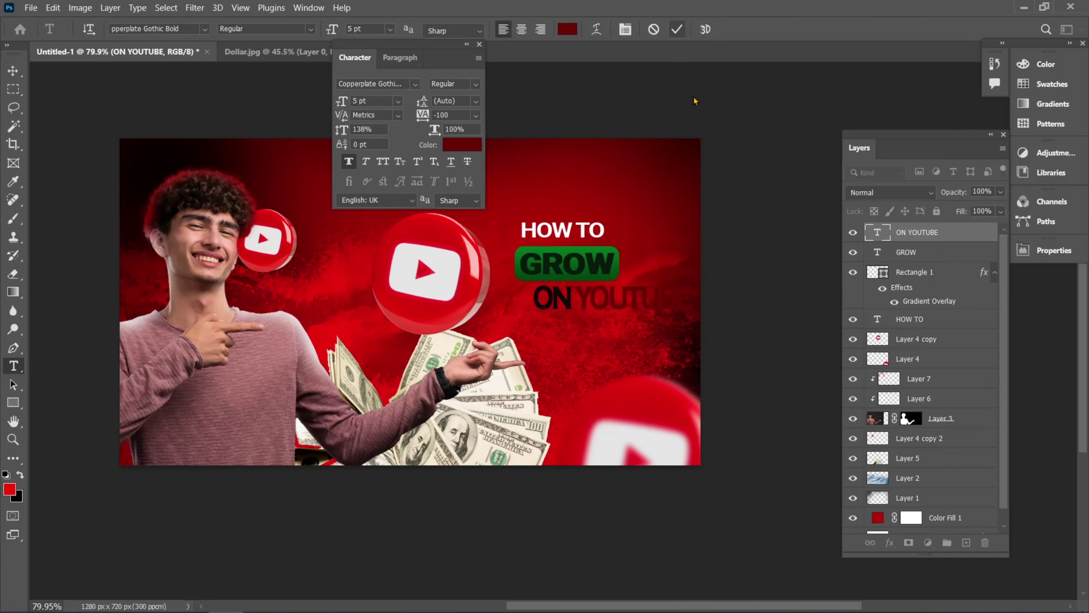
# - Add a white 2 px Stroke positioned Outside to the "ON YOUTUBE" text layer
pyautogui.click(896, 543)
pyautogui.click(922, 410)
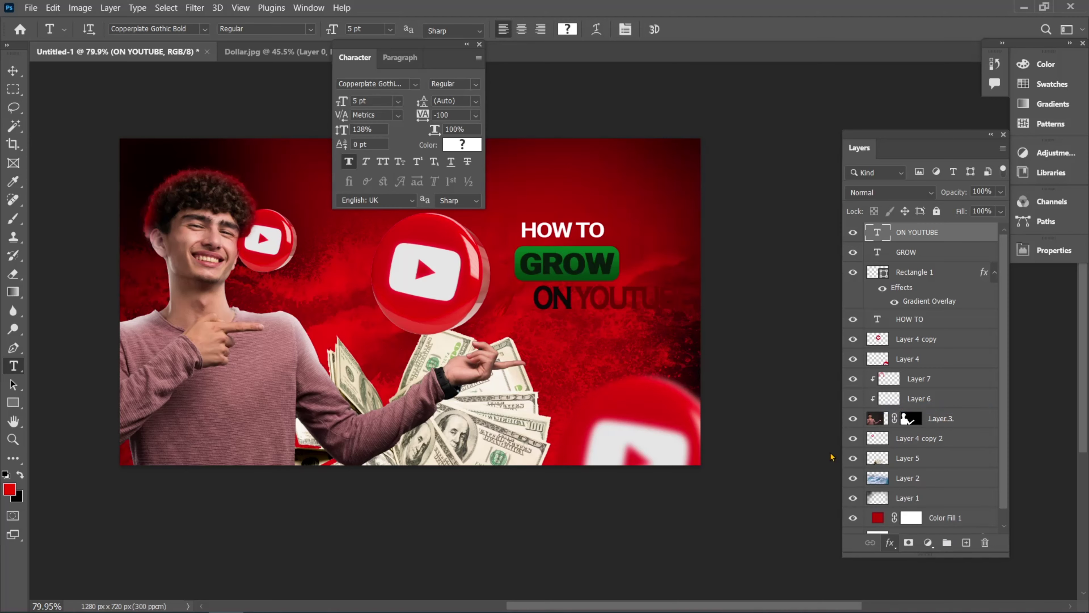
pyautogui.click(553, 389)
pyautogui.moveTo(614, 254)
pyautogui.mouseDown()
pyautogui.moveTo(623, 258)
pyautogui.moveTo(359, 334)
pyautogui.mouseUp()
pyautogui.click(481, 498)
pyautogui.moveTo(186, 368); pyautogui.dragTo(50, 290)
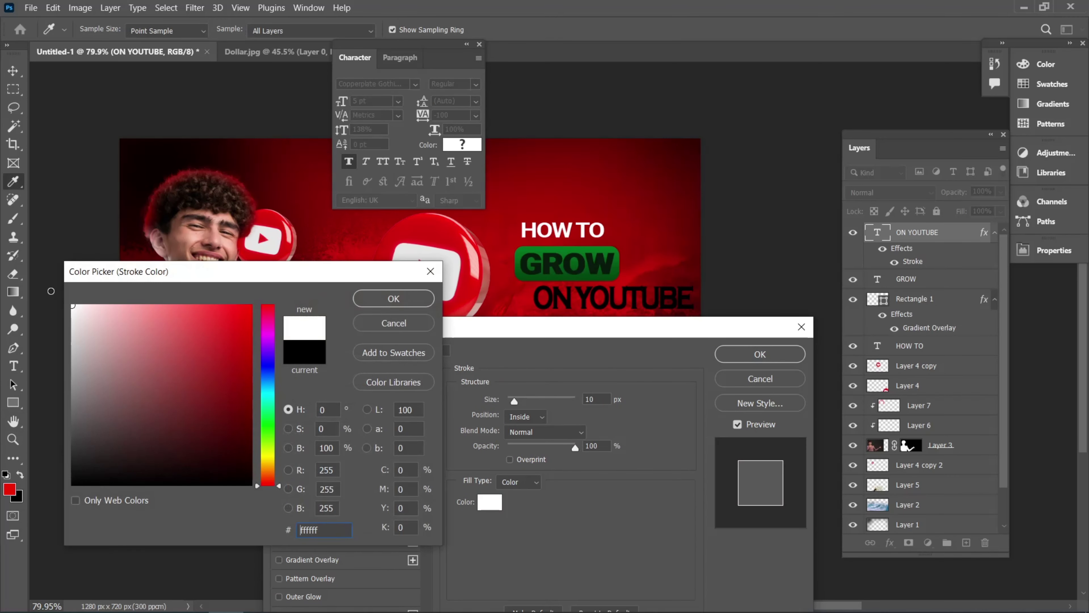
pyautogui.click(377, 297)
pyautogui.moveTo(514, 402); pyautogui.dragTo(508, 404)
pyautogui.click(525, 416)
pyautogui.click(521, 434)
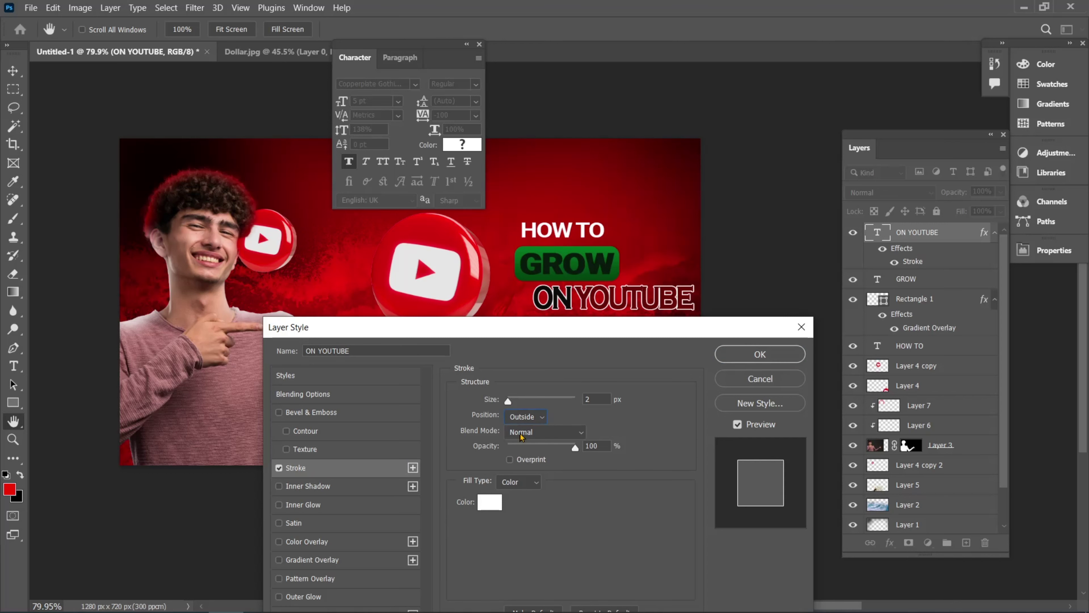
pyautogui.press('Return')
# - Set the word "YOUTUBE" to a brighter red, #ce0b0b
pyautogui.moveTo(575, 295); pyautogui.dragTo(714, 300)
pyautogui.click(456, 146)
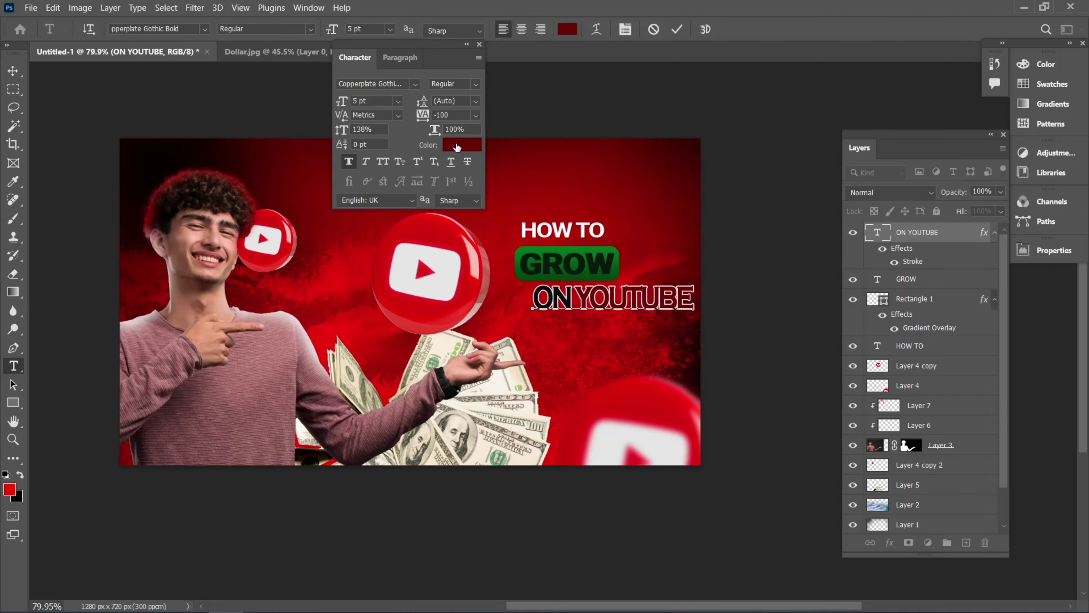
pyautogui.click(554, 195)
pyautogui.click(243, 338)
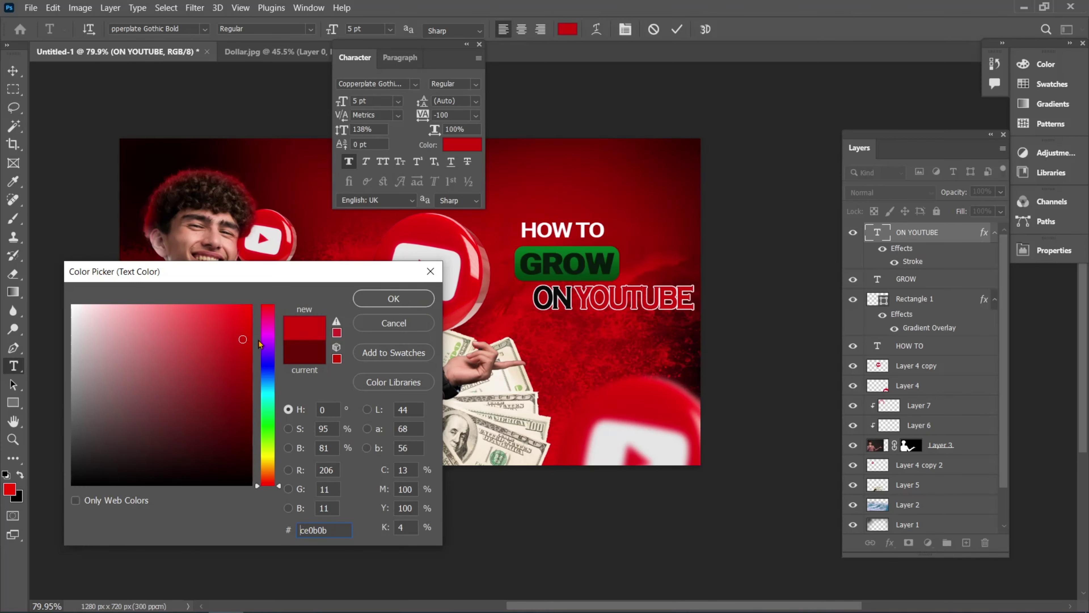
pyautogui.click(400, 298)
pyautogui.click(676, 29)
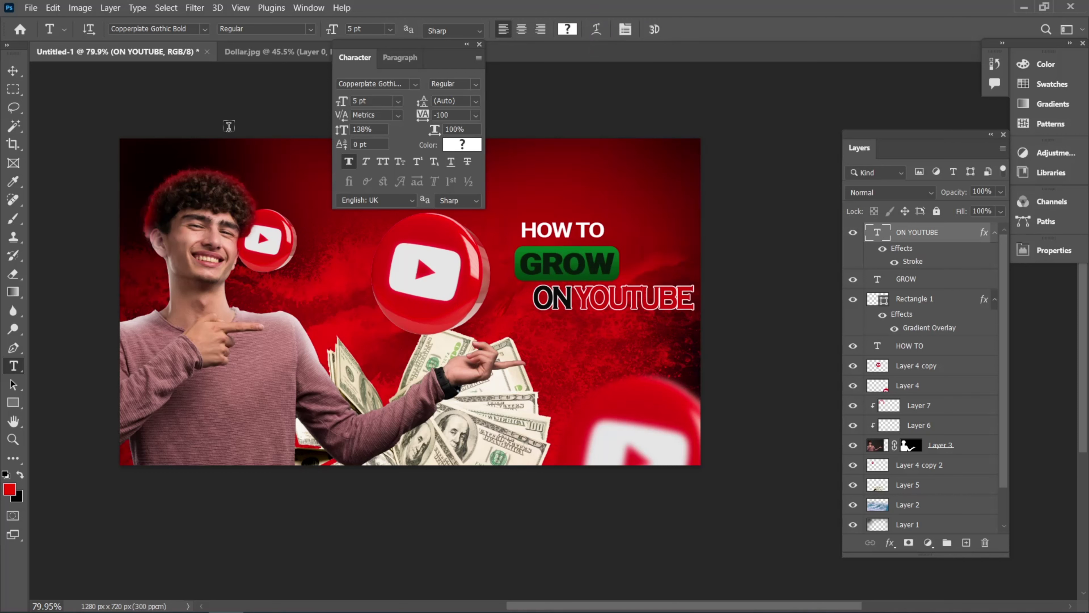
# - Nudge "ON YOUTUBE" slightly down and right, and collapse the text formatting controls
pyautogui.click(15, 72)
pyautogui.moveTo(584, 303); pyautogui.dragTo(588, 306)
pyautogui.scroll(-2, 550, 216)
pyautogui.click(467, 45)
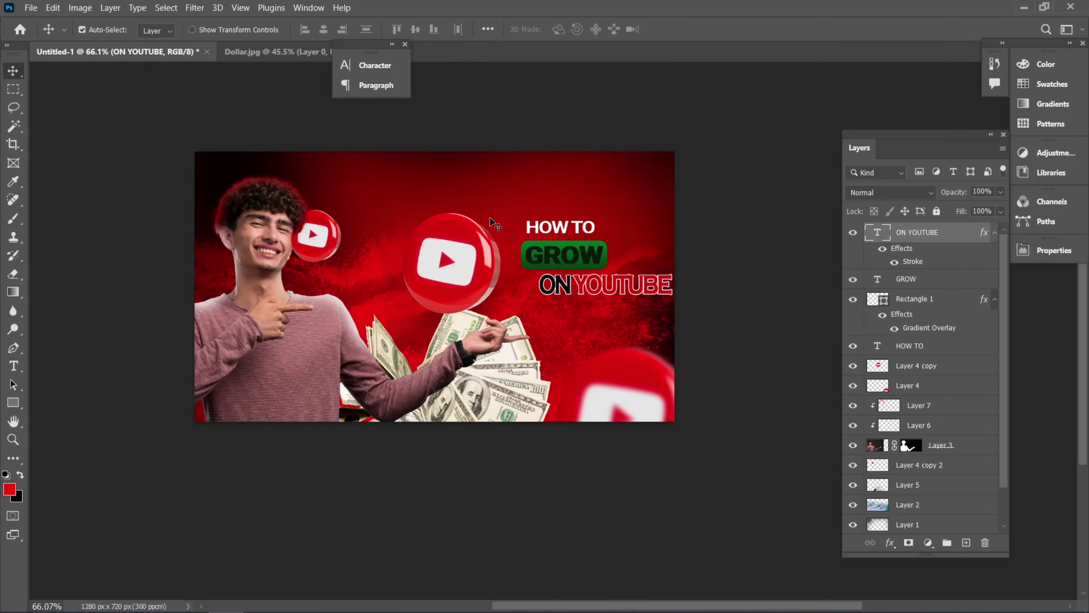
# - Open the PNG image of the bar chart with the rising red arrow and pie chart
pyautogui.click(332, 345)
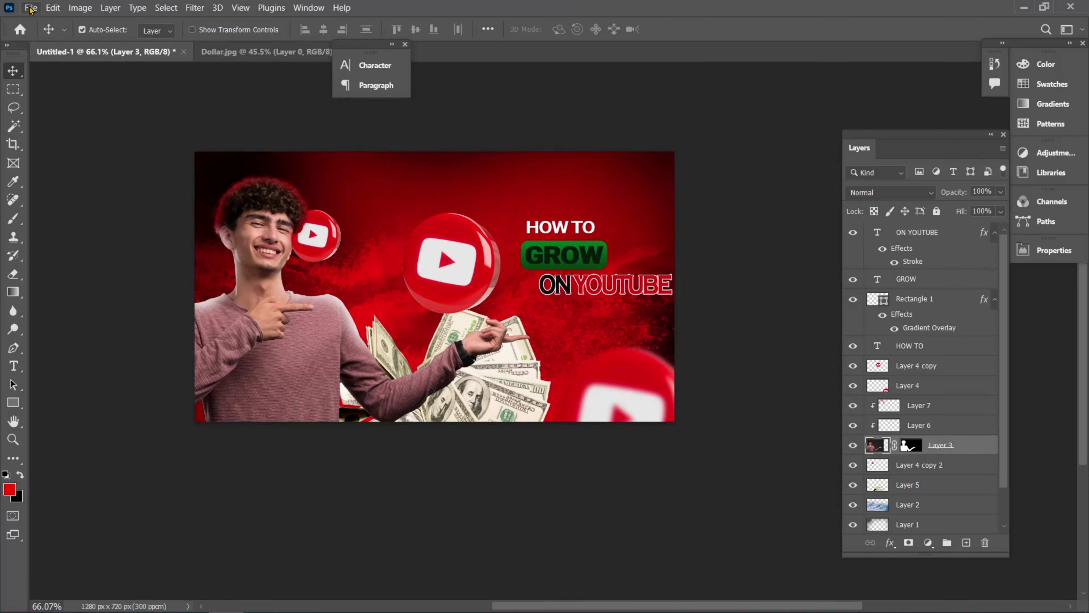
pyautogui.click(31, 8)
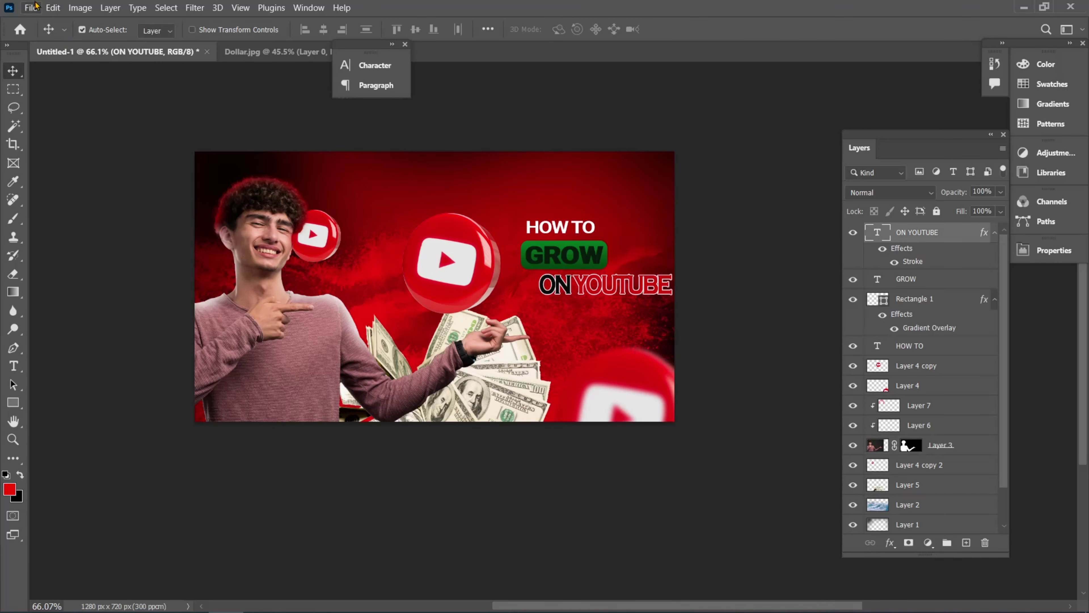
pyautogui.click(35, 7)
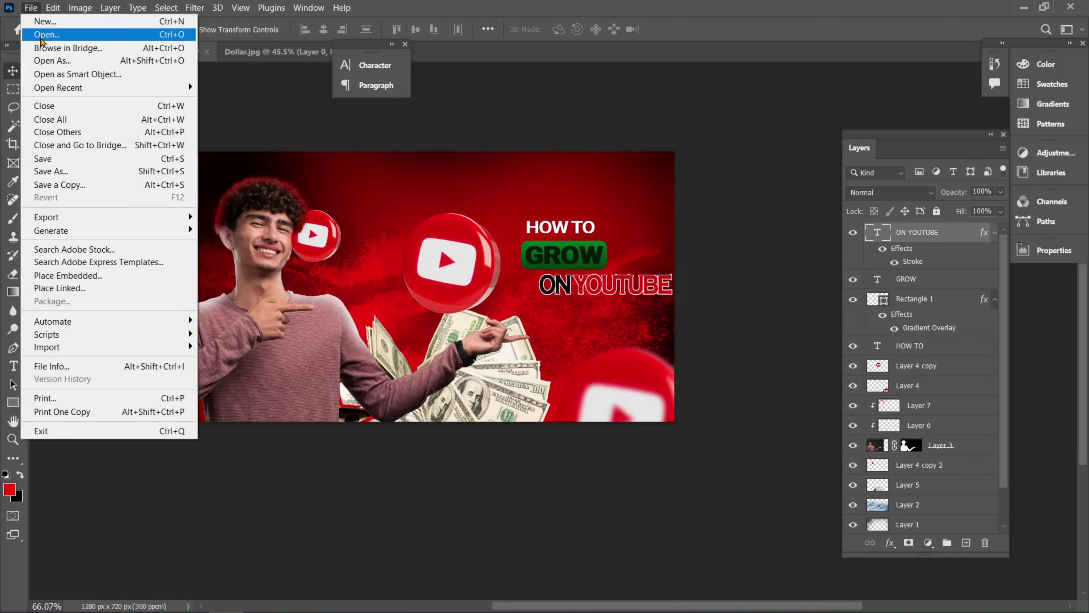
pyautogui.click(41, 35)
pyautogui.click(488, 133)
pyautogui.click(425, 318)
pyautogui.moveTo(555, 350)
pyautogui.mouseDown()
pyautogui.moveTo(550, 334)
pyautogui.moveTo(550, 343)
pyautogui.mouseUp()
# - Select and delete the leftover shadow areas beneath the chart's bars and pie with the Magic Wand, and deselect
pyautogui.click(13, 129)
pyautogui.click(537, 457)
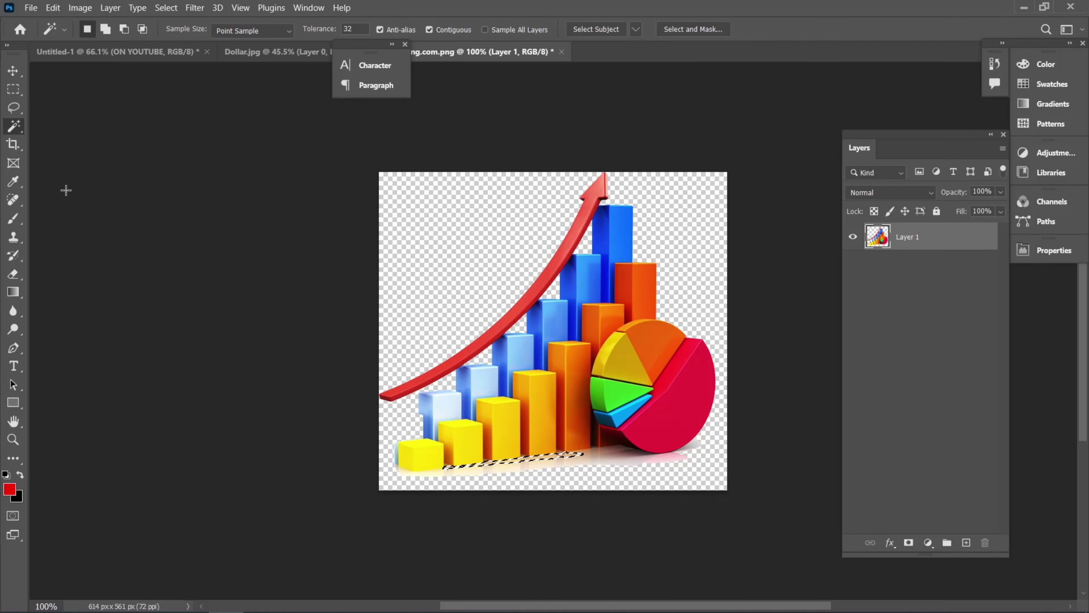
pyautogui.press('Delete')
pyautogui.click(524, 467)
pyautogui.press('Delete')
pyautogui.click(604, 452)
pyautogui.press('Delete')
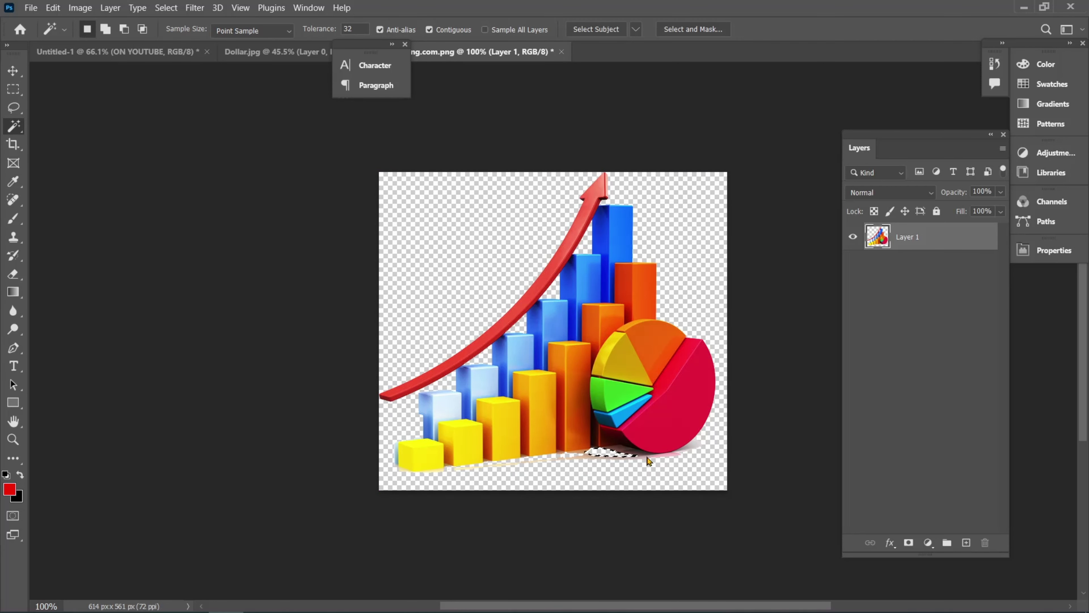
pyautogui.click(645, 457)
pyautogui.press('Delete')
pyautogui.click(575, 457)
pyautogui.press('Delete')
pyautogui.click(662, 455)
pyautogui.press('Delete')
pyautogui.click(614, 449)
pyautogui.press('Delete')
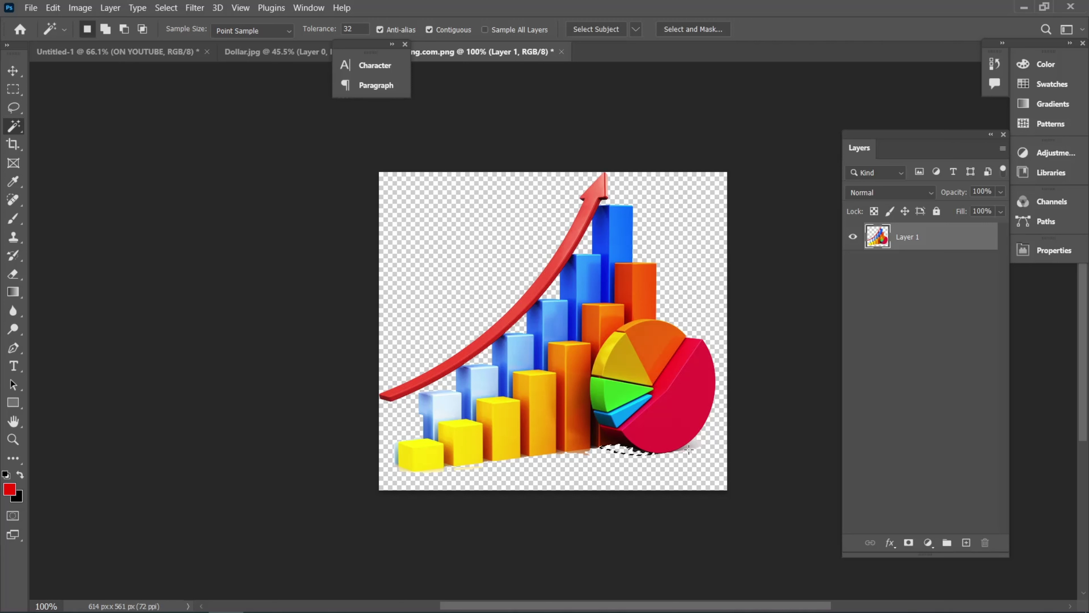
pyautogui.click(689, 449)
pyautogui.press('Delete')
pyautogui.hotkey('ctrl', 'd')
pyautogui.click(12, 71)
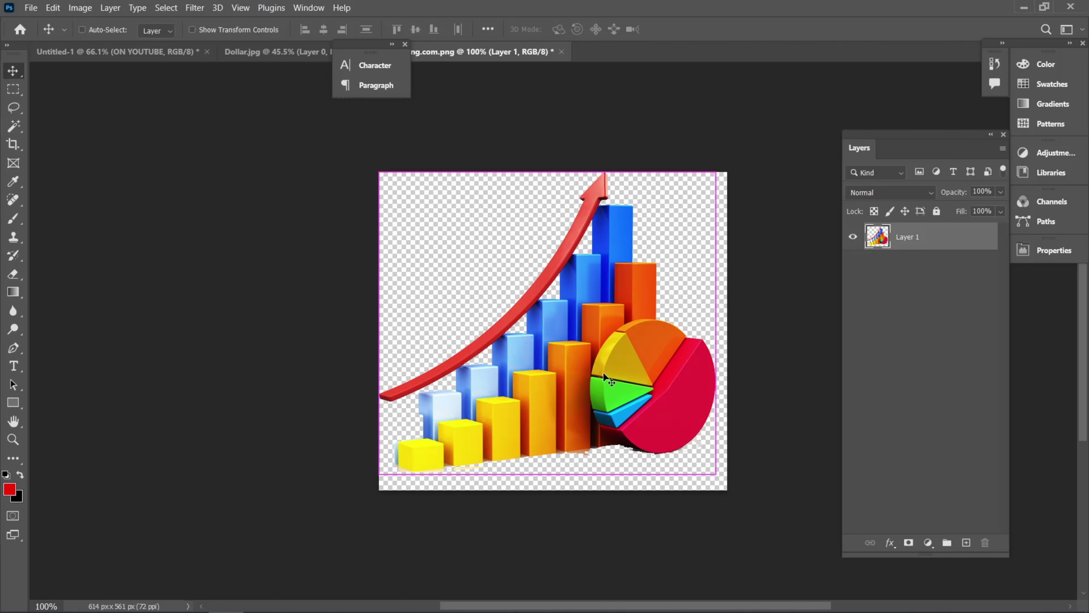
# - Scale the chart graphic down with Free Transform and apply the new size
pyautogui.hotkey('ctrl', 't')
pyautogui.moveTo(555, 476); pyautogui.dragTo(557, 346)
pyautogui.moveTo(566, 304); pyautogui.dragTo(562, 355)
pyautogui.click(702, 29)
# - Bring the chart into the thumbnail and place it behind the man and the dollar bills, below the bills' layer
pyautogui.moveTo(561, 292); pyautogui.dragTo(383, 273)
pyautogui.moveTo(382, 273); pyautogui.dragTo(320, 318)
pyautogui.moveTo(921, 237); pyautogui.dragTo(908, 499)
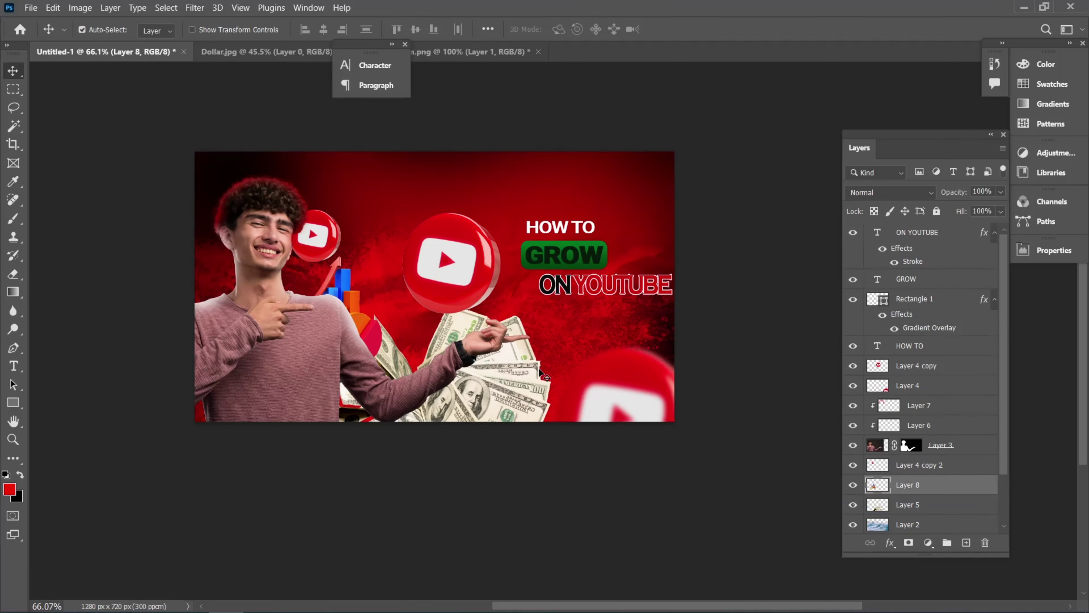
pyautogui.moveTo(349, 294); pyautogui.dragTo(354, 258)
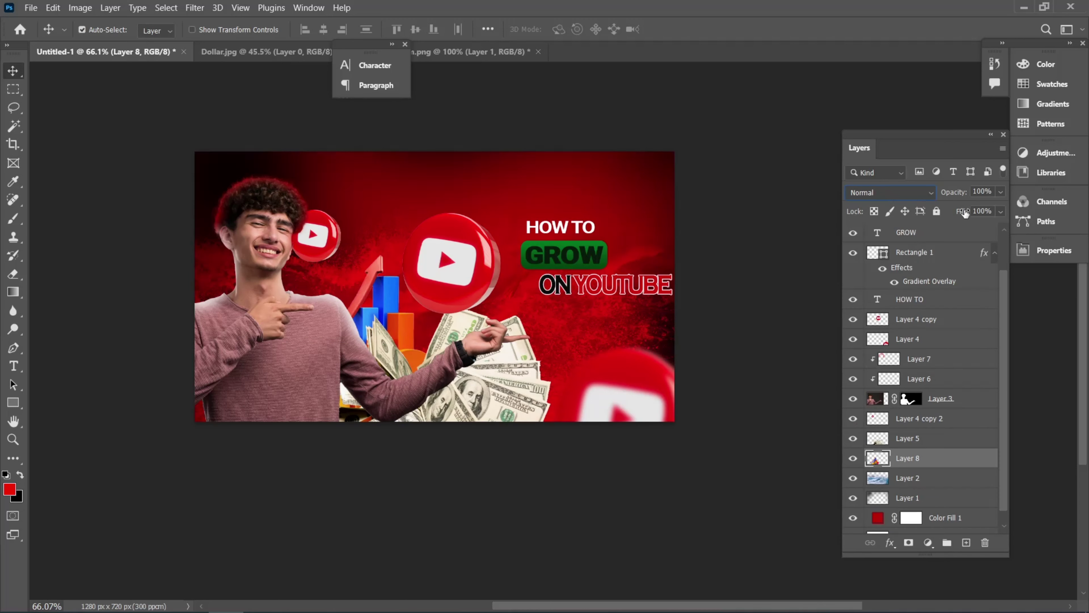
# - Reduce the chart layer's opacity to 60% and move the chart slightly lower behind the dollar bills
pyautogui.click(1001, 193)
pyautogui.moveTo(979, 207); pyautogui.dragTo(975, 209)
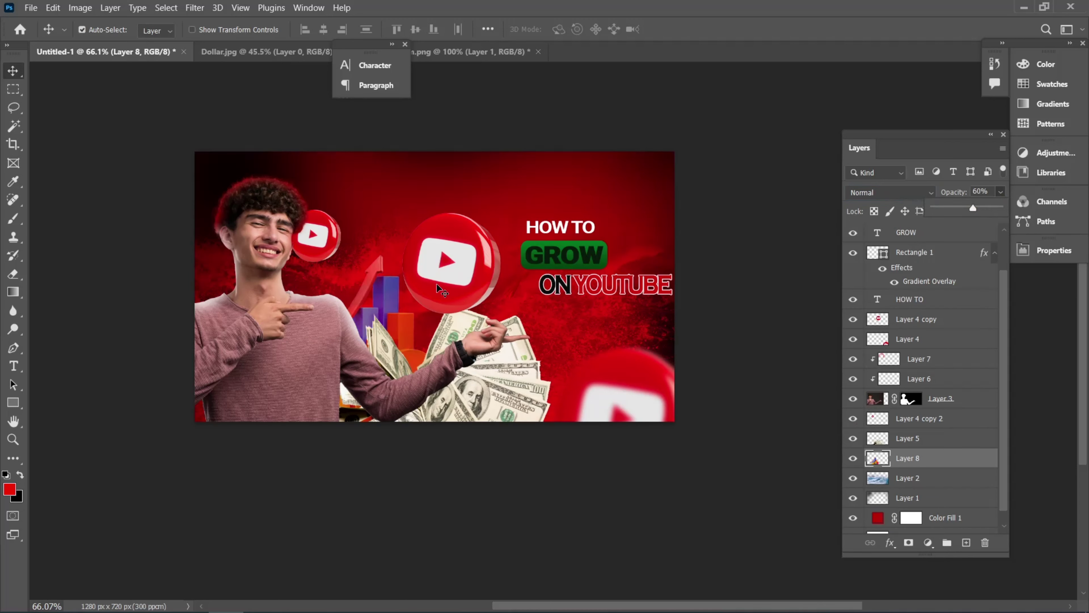
pyautogui.moveTo(397, 319); pyautogui.dragTo(395, 333)
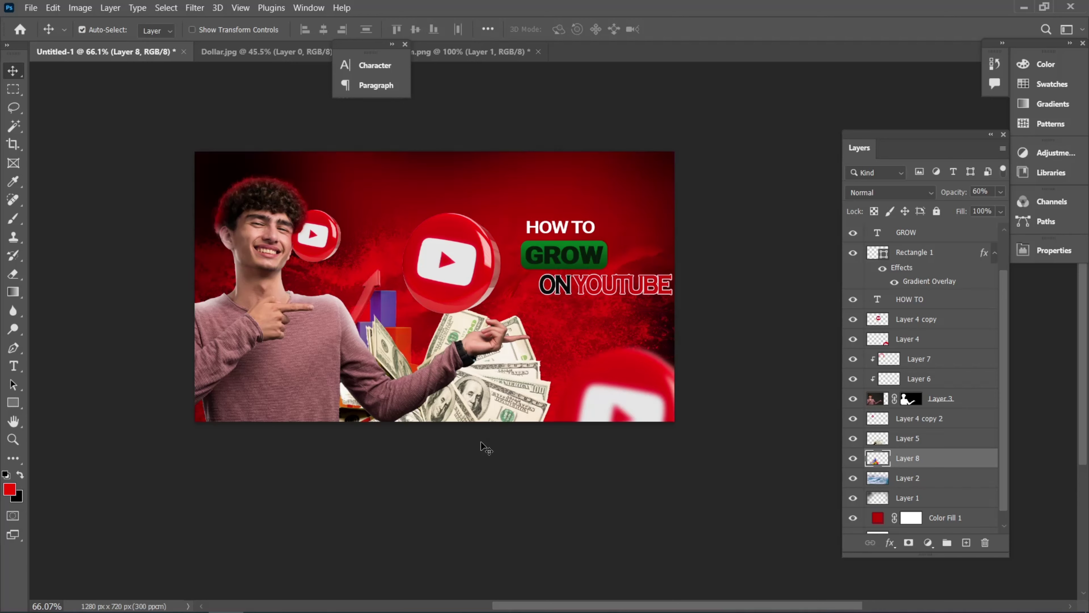
# - Apply the Camera Raw Filter to the man: Exposure +1.05, Contrast -12, Shadows -3, Whites -9, Blacks -46, Texture +11
pyautogui.click(380, 401)
pyautogui.click(195, 8)
pyautogui.click(235, 106)
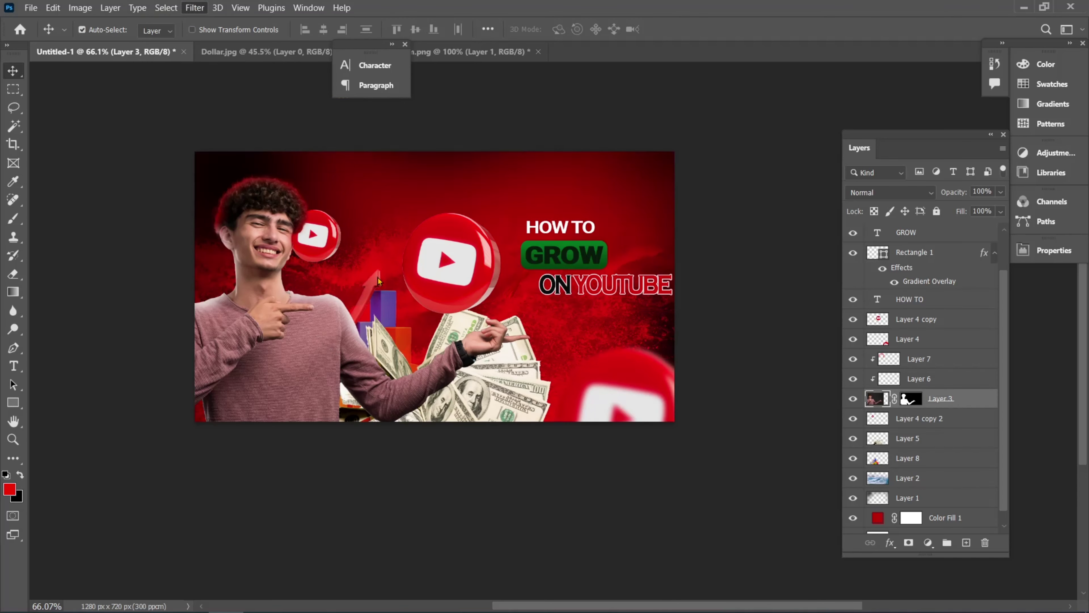
pyautogui.moveTo(879, 320); pyautogui.dragTo(870, 344)
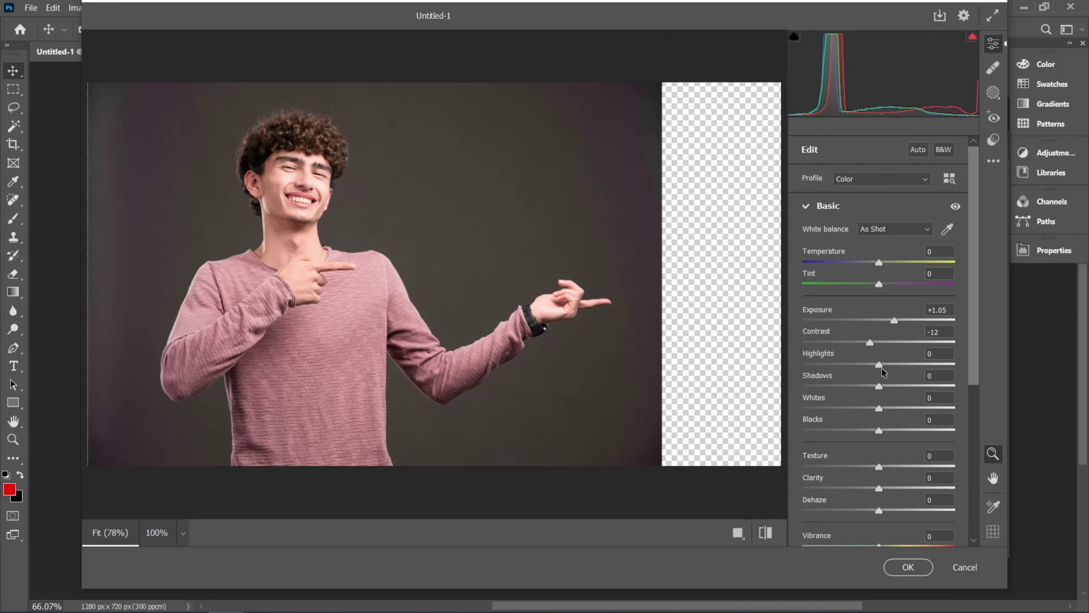
pyautogui.moveTo(879, 386); pyautogui.dragTo(844, 431)
pyautogui.moveTo(878, 466); pyautogui.dragTo(887, 467)
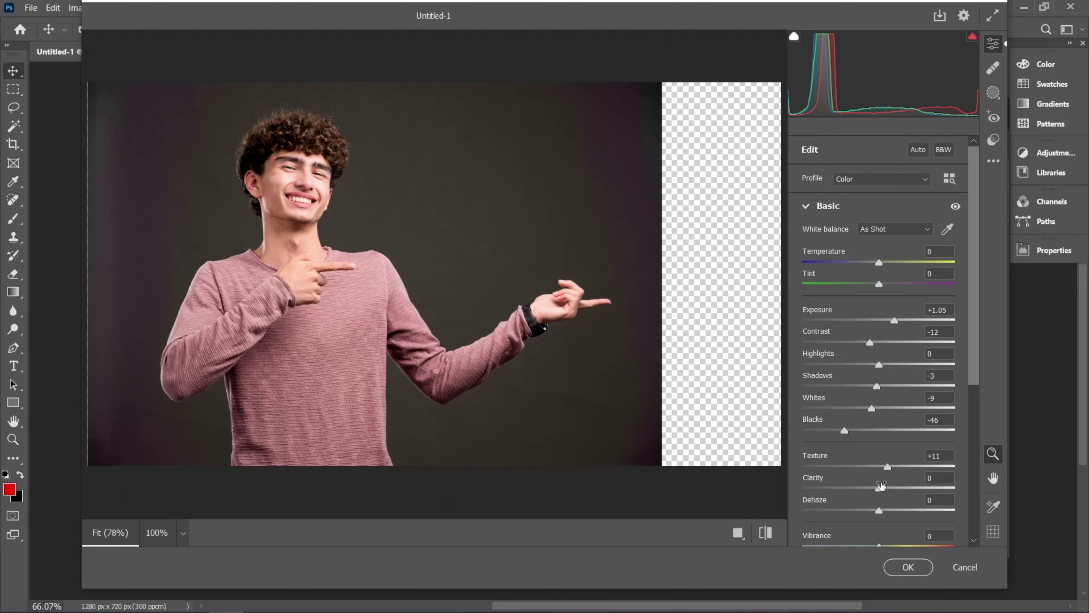
pyautogui.click(908, 566)
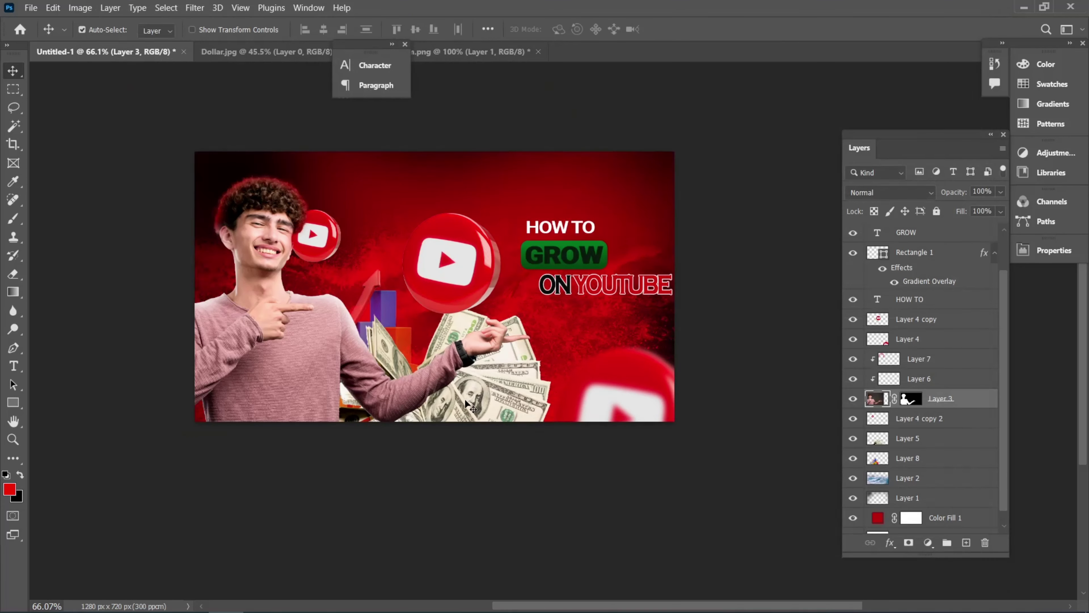
# - Add a new layer above the green rectangle and set the Brush colour to white
pyautogui.click(922, 253)
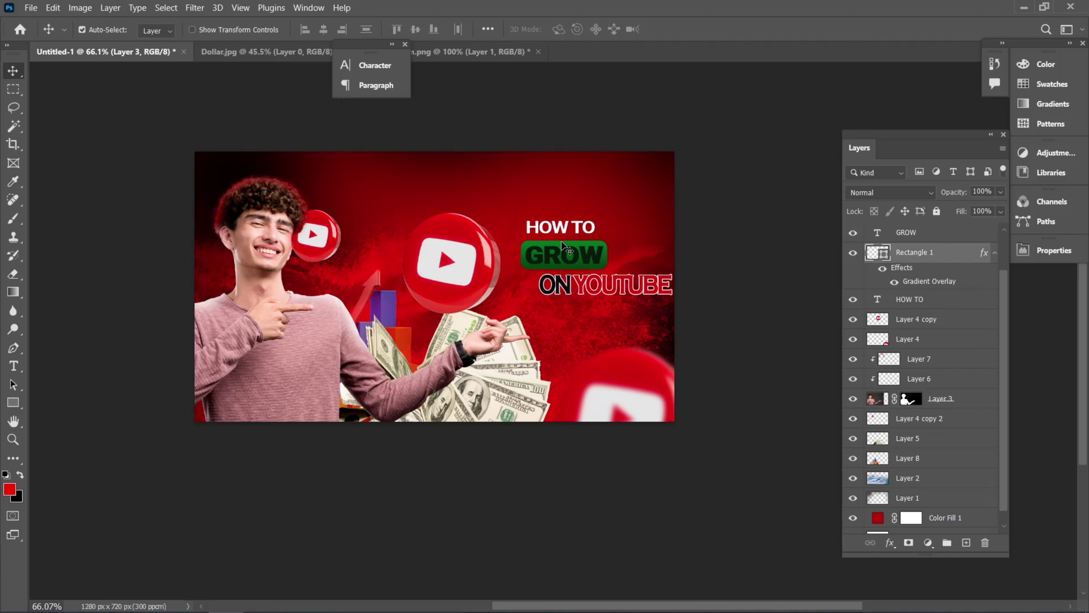
pyautogui.click(966, 542)
pyautogui.click(13, 223)
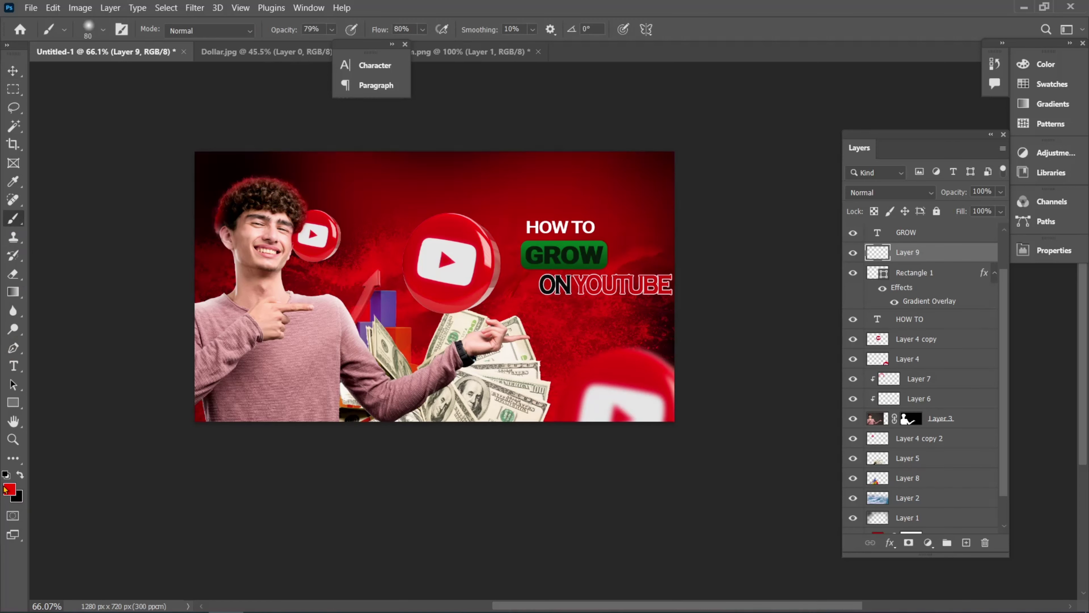
pyautogui.click(10, 490)
pyautogui.moveTo(124, 362); pyautogui.dragTo(41, 273)
pyautogui.click(390, 301)
# - Dab a white highlight on the green label's upper edge with a size 35 brush at 100% opacity, and set its layer to Overlay
pyautogui.press('0')
pyautogui.press('[')
pyautogui.press('[')
pyautogui.press('[')
pyautogui.press('[')
pyautogui.press('[')
pyautogui.press('[')
pyautogui.scroll(3, 560, 241)
pyautogui.click(560, 238)
pyautogui.click(883, 194)
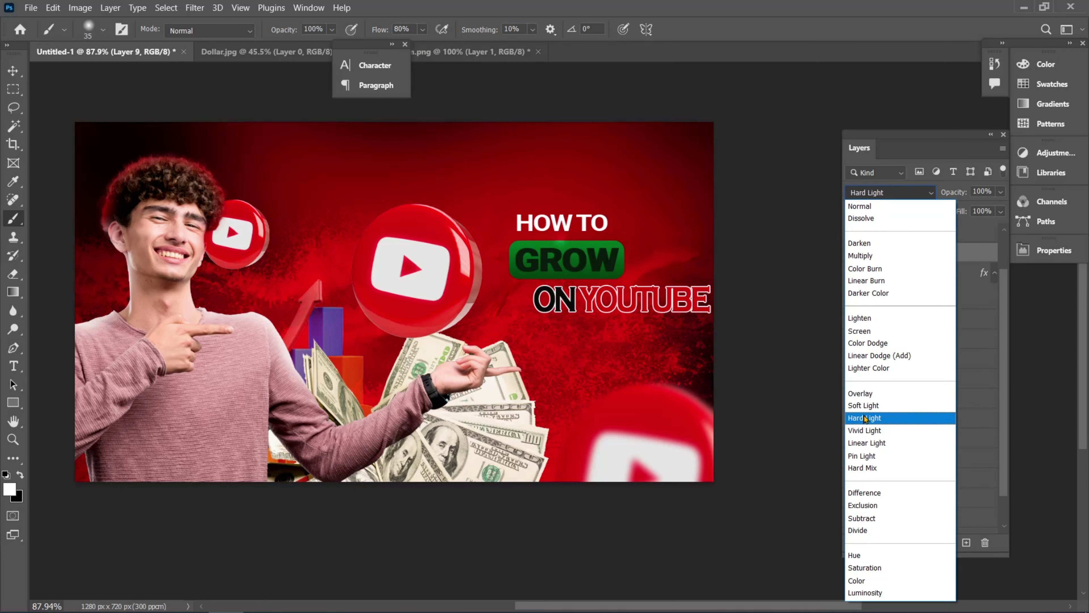
pyautogui.click(874, 394)
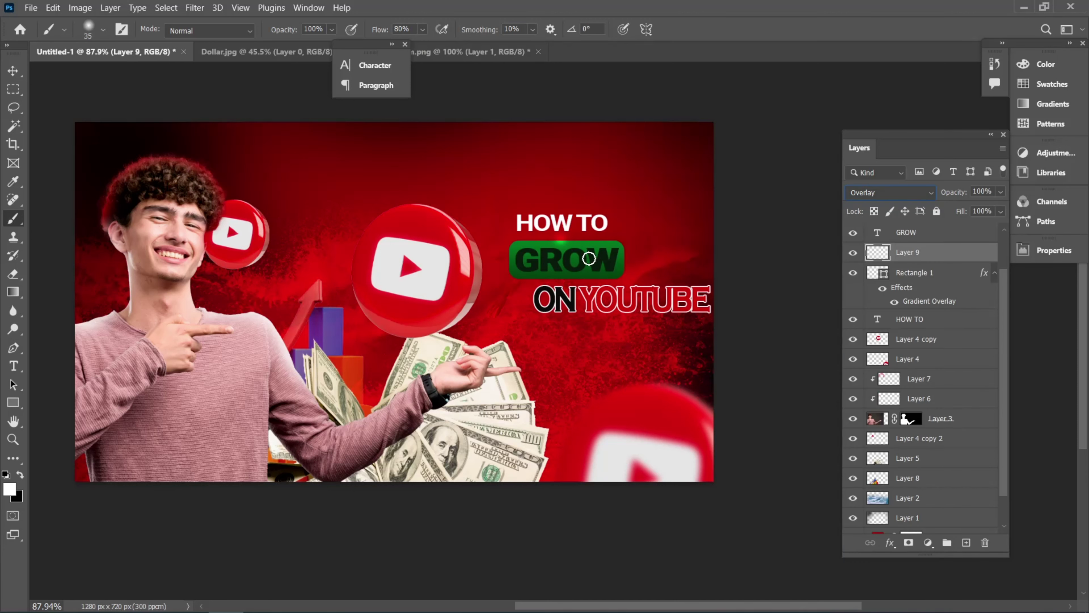
# - Adjust the white highlight on the green label's upper edge and place a duplicate of it on the lower edge
pyautogui.click(14, 72)
pyautogui.hotkey('ctrl', 't')
pyautogui.scroll(1, 572, 219)
pyautogui.scroll(1, 573, 223)
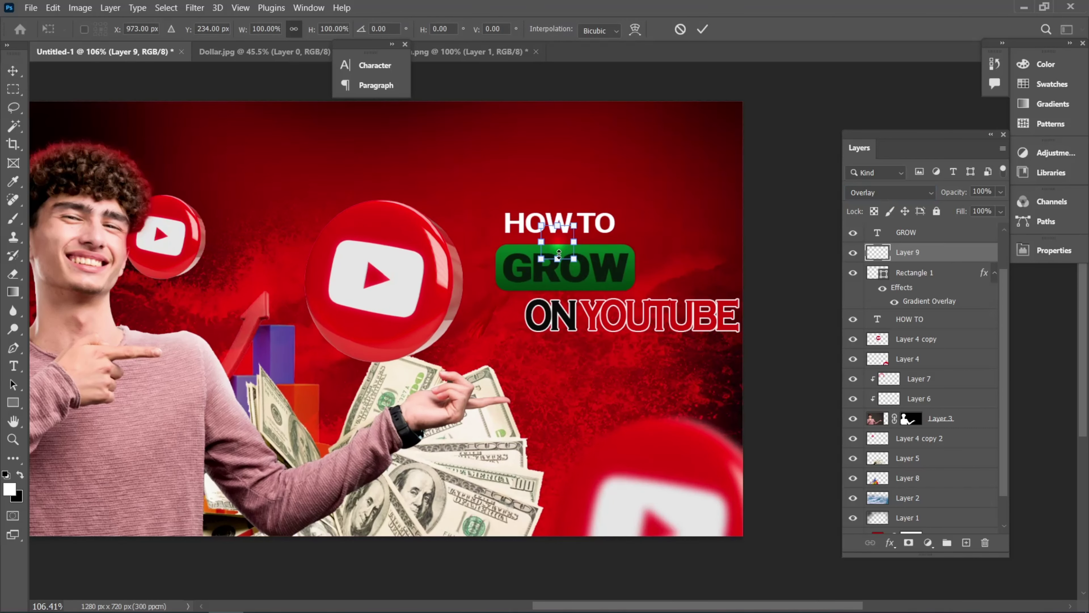
pyautogui.moveTo(578, 243); pyautogui.dragTo(564, 290)
pyautogui.click(703, 30)
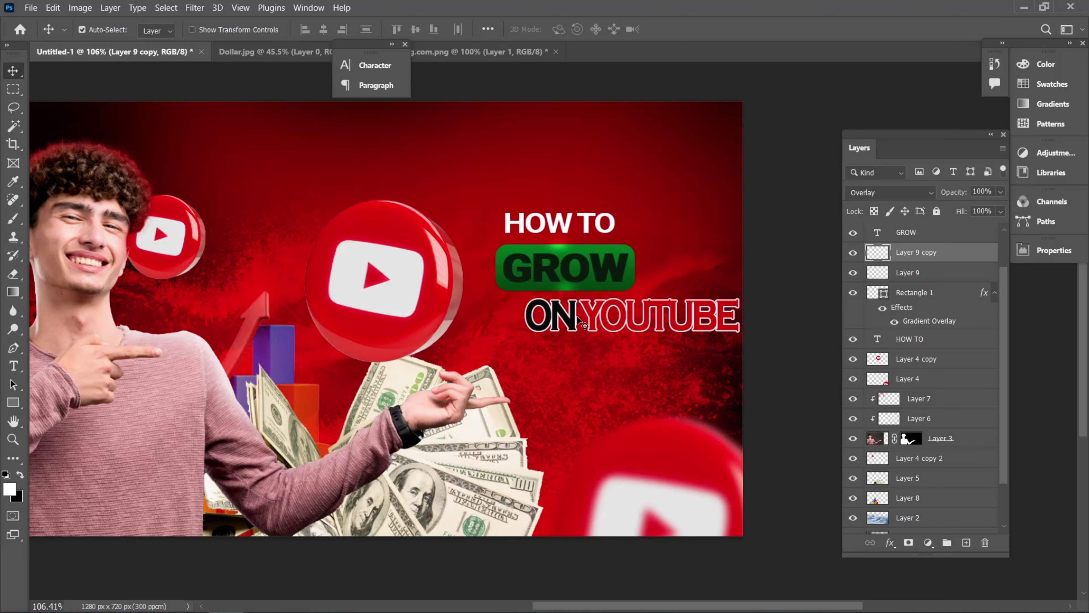
# - Apply a 3.2 px Gaussian Blur to the large YouTube button, move its layer beneath the dollar bills and shift it slightly up and left
pyautogui.scroll(-2, 299, 142)
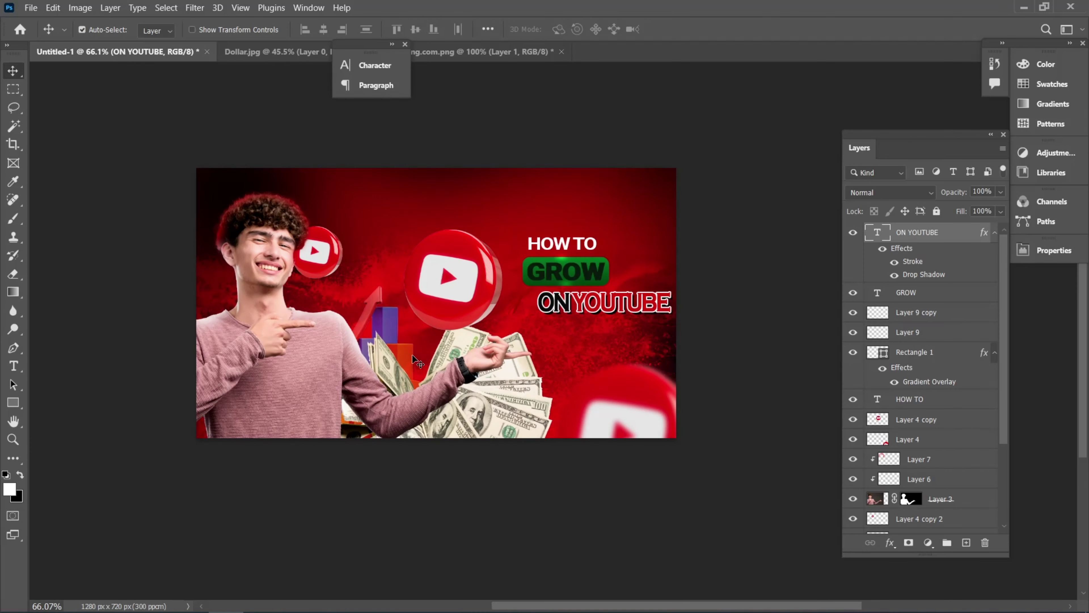
pyautogui.click(412, 356)
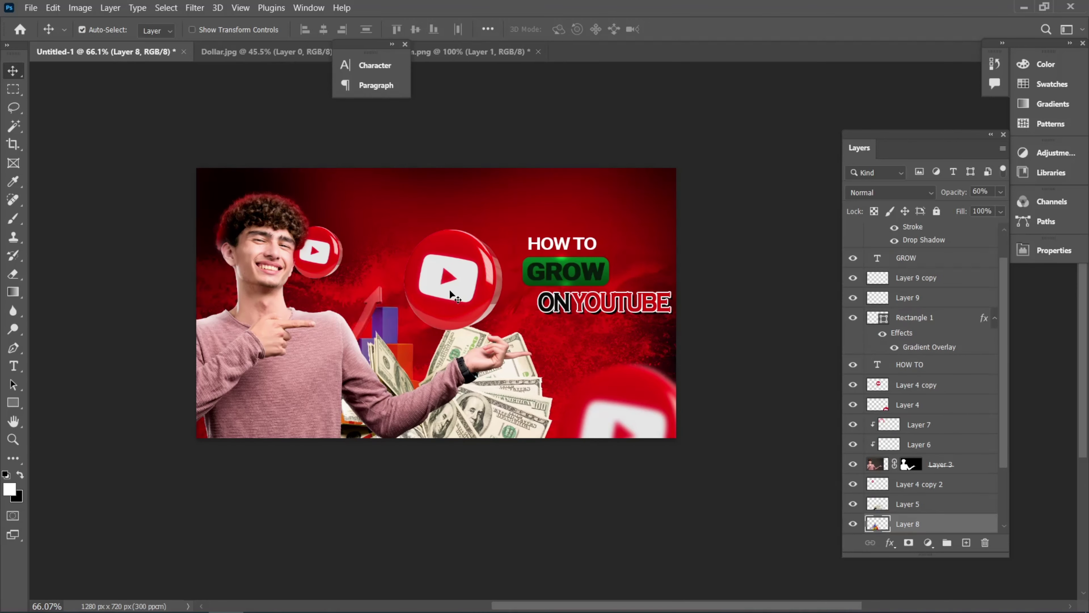
pyautogui.click(448, 289)
pyautogui.click(195, 8)
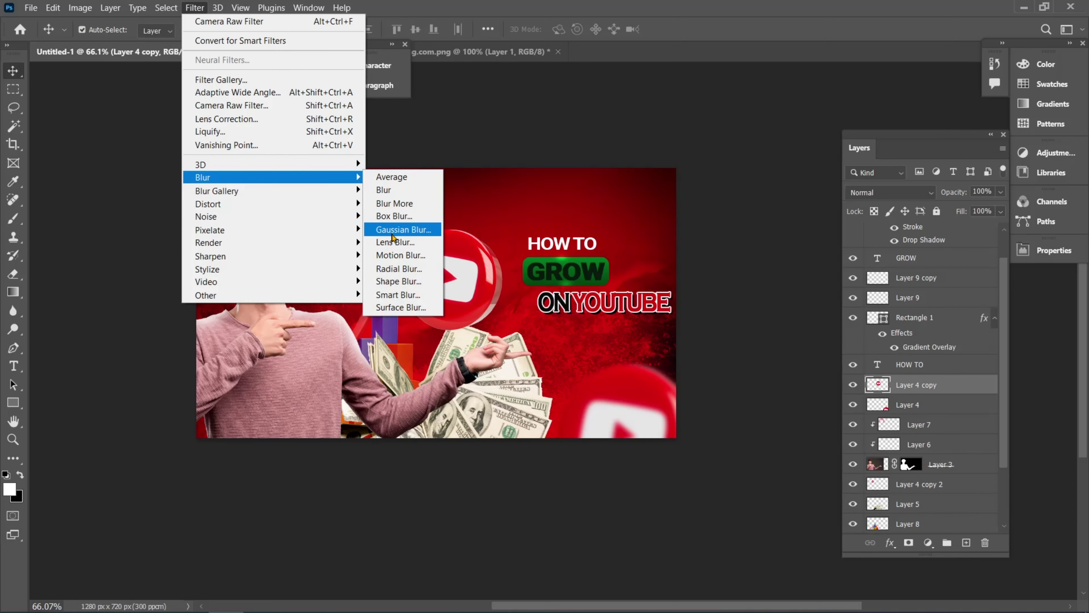
pyautogui.click(403, 229)
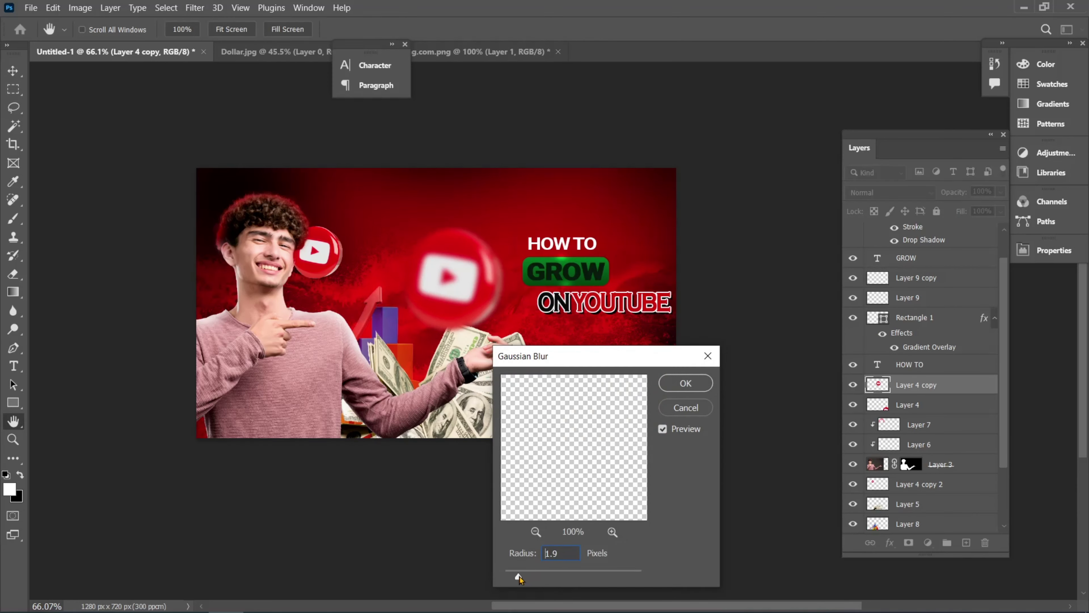
pyautogui.moveTo(519, 578); pyautogui.dragTo(528, 577)
pyautogui.click(687, 383)
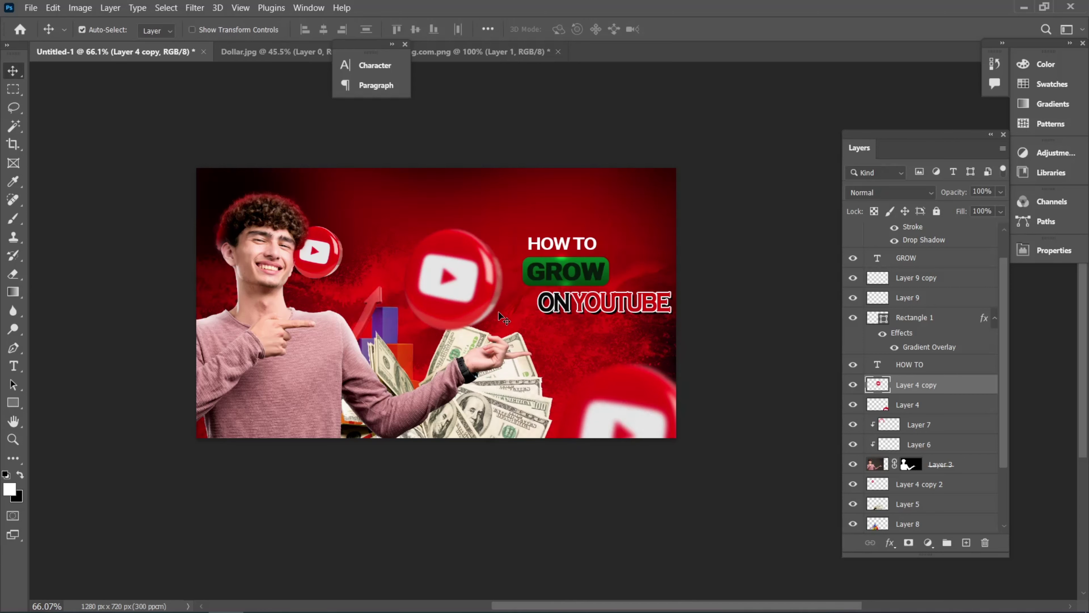
pyautogui.moveTo(925, 391); pyautogui.dragTo(916, 513)
pyautogui.moveTo(461, 287); pyautogui.dragTo(454, 284)
# - Apply a lighter Gaussian Blur to the small YouTube button beside the man's head
pyautogui.click(320, 253)
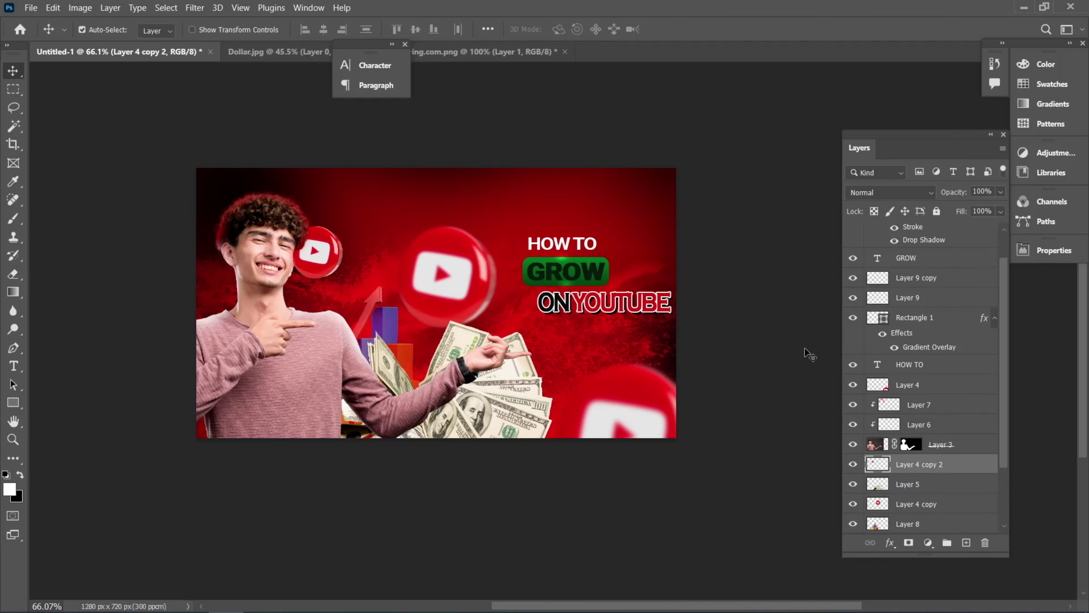
pyautogui.click(194, 8)
pyautogui.moveTo(243, 163)
pyautogui.click(425, 247)
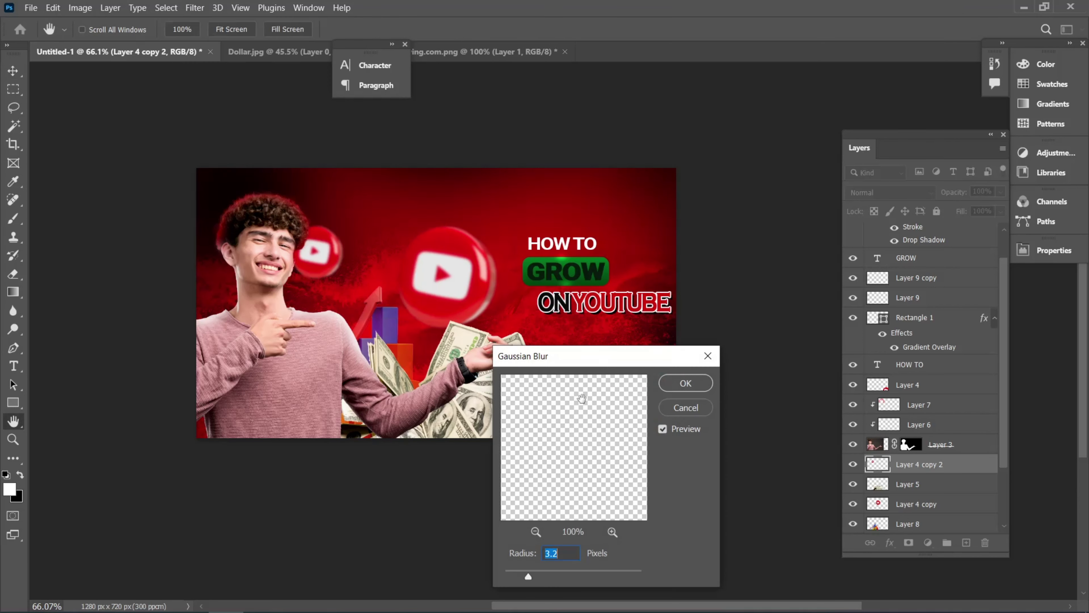
pyautogui.moveTo(528, 577); pyautogui.dragTo(518, 578)
pyautogui.click(685, 383)
pyautogui.scroll(-2, 357, 310)
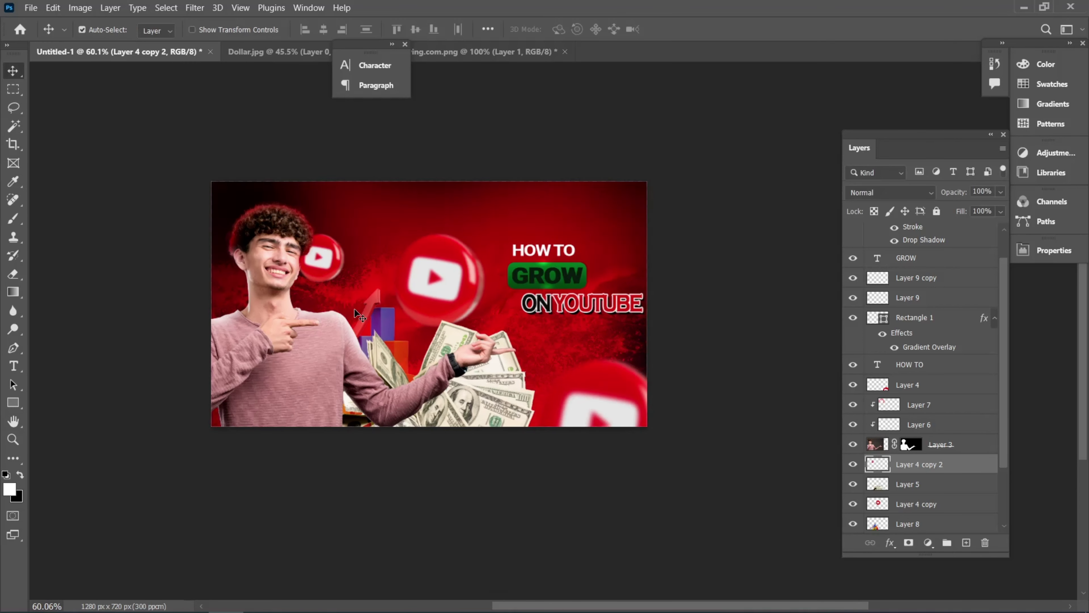
# - Enlarge all title text together with the green label and its highlights, and align ON YOUTUBE with the label's left edge
pyautogui.click(533, 306)
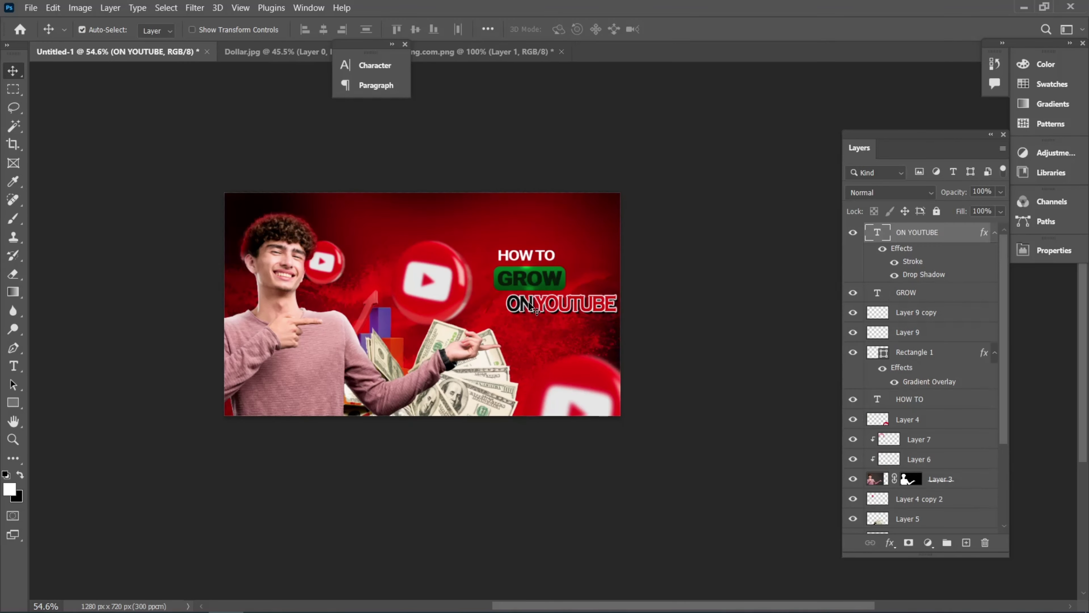
pyautogui.keyDown('shift'); pyautogui.click(524, 283); pyautogui.keyUp('shift')
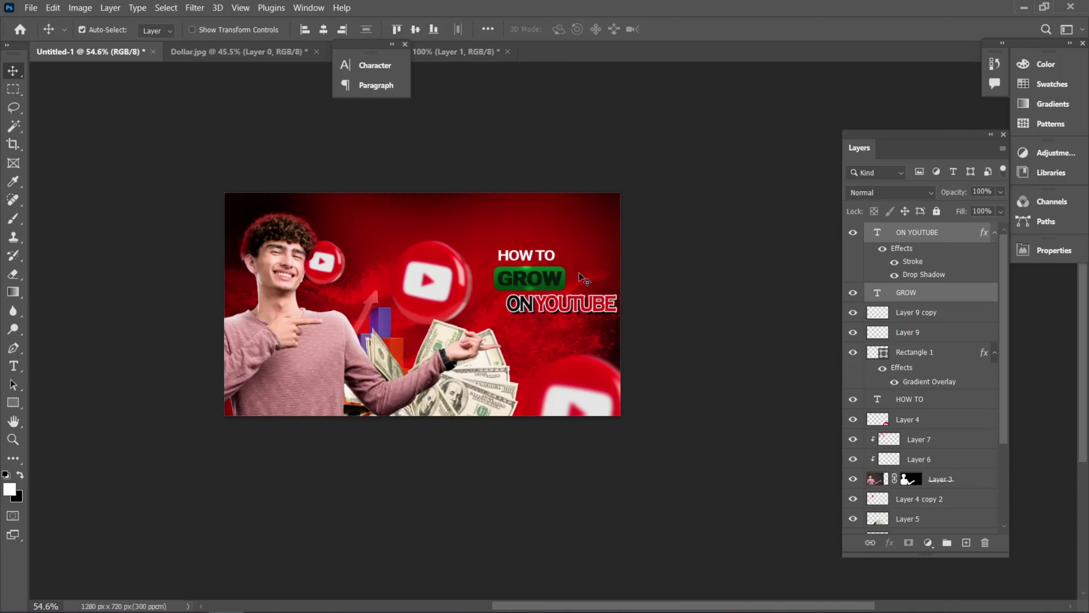
pyautogui.keyDown('shift'); pyautogui.click(908, 319); pyautogui.keyUp('shift')
pyautogui.keyDown('shift'); pyautogui.click(906, 333); pyautogui.keyUp('shift')
pyautogui.keyDown('shift'); pyautogui.click(907, 355); pyautogui.keyUp('shift')
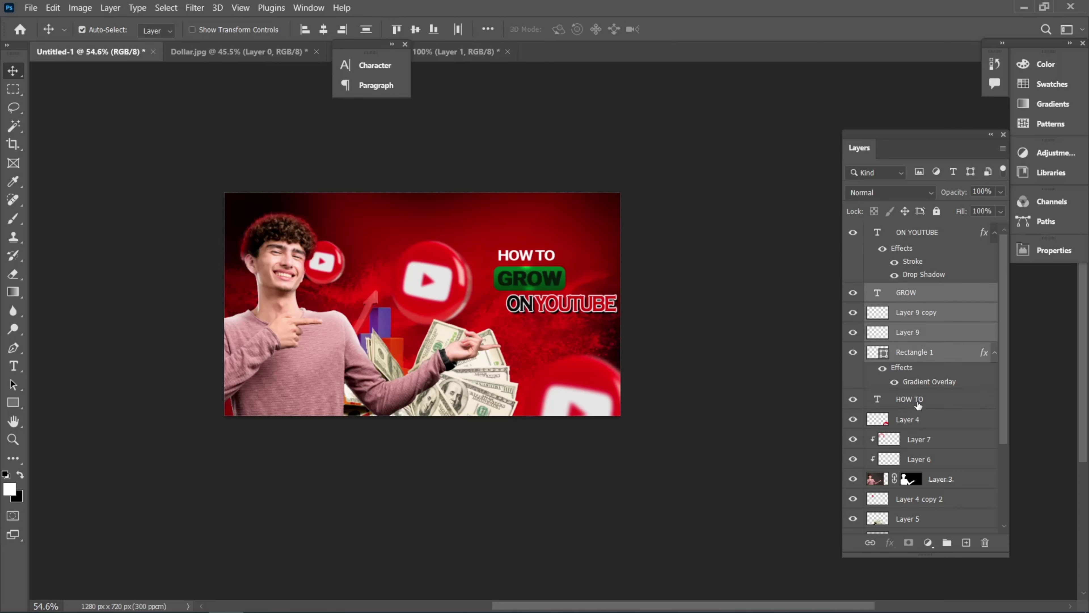
pyautogui.keyDown('shift'); pyautogui.click(915, 403); pyautogui.keyUp('shift')
pyautogui.moveTo(538, 286)
pyautogui.mouseDown()
pyautogui.moveTo(517, 282)
pyautogui.moveTo(528, 281)
pyautogui.moveTo(517, 281)
pyautogui.moveTo(541, 231)
pyautogui.moveTo(519, 282)
pyautogui.mouseUp()
pyautogui.hotkey('ctrl', 'z')
pyautogui.keyDown('ctrl'); pyautogui.click(909, 238); pyautogui.keyUp('ctrl')
pyautogui.hotkey('ctrl', 't')
pyautogui.click(702, 31)
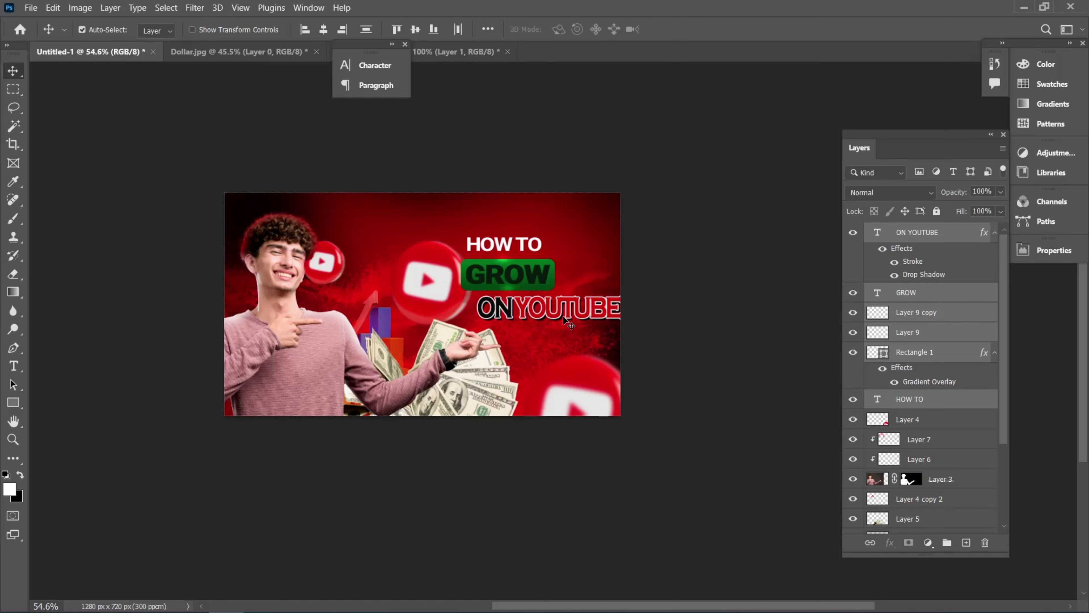
pyautogui.scroll(4, 440, 258)
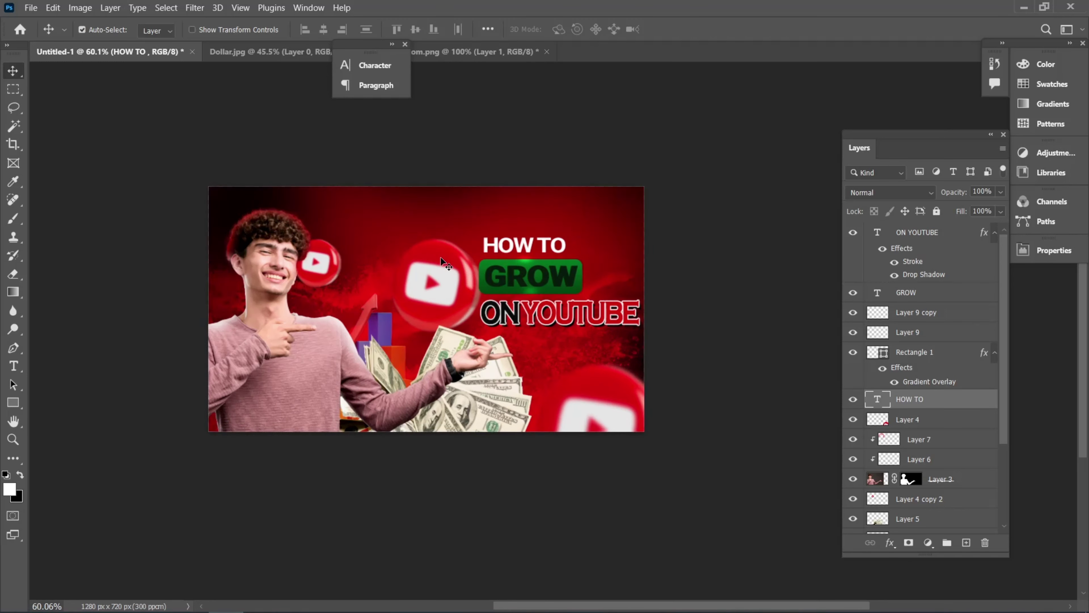
# - Stamp the visible layers into a new layer and apply Camera Raw: Temperature +6, Tint -8, Exposure -0.50, Contrast +13, Highlights -22, Shadows +8, slightly raised Texture
pyautogui.moveTo(904, 136); pyautogui.dragTo(850, 122)
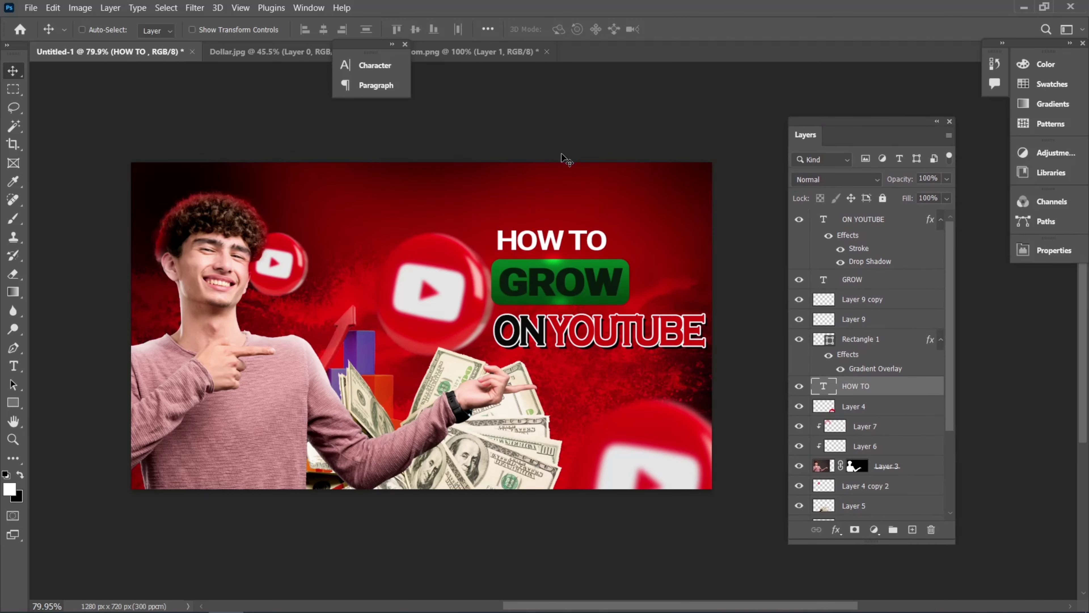
pyautogui.hotkey('ctrl', 'shift', 'alt', 'e')
pyautogui.click(194, 8)
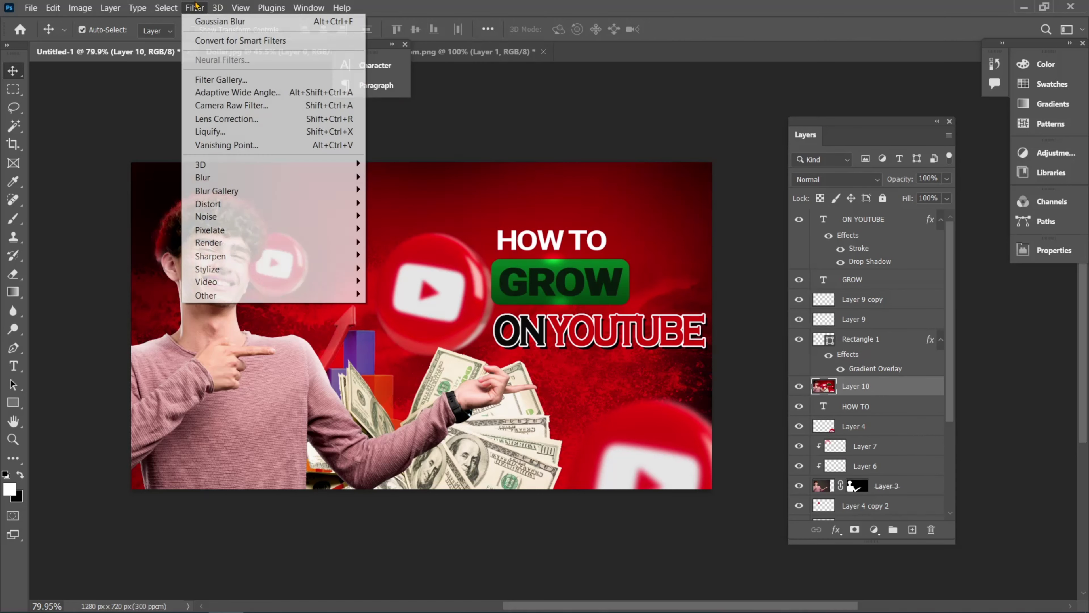
pyautogui.click(253, 104)
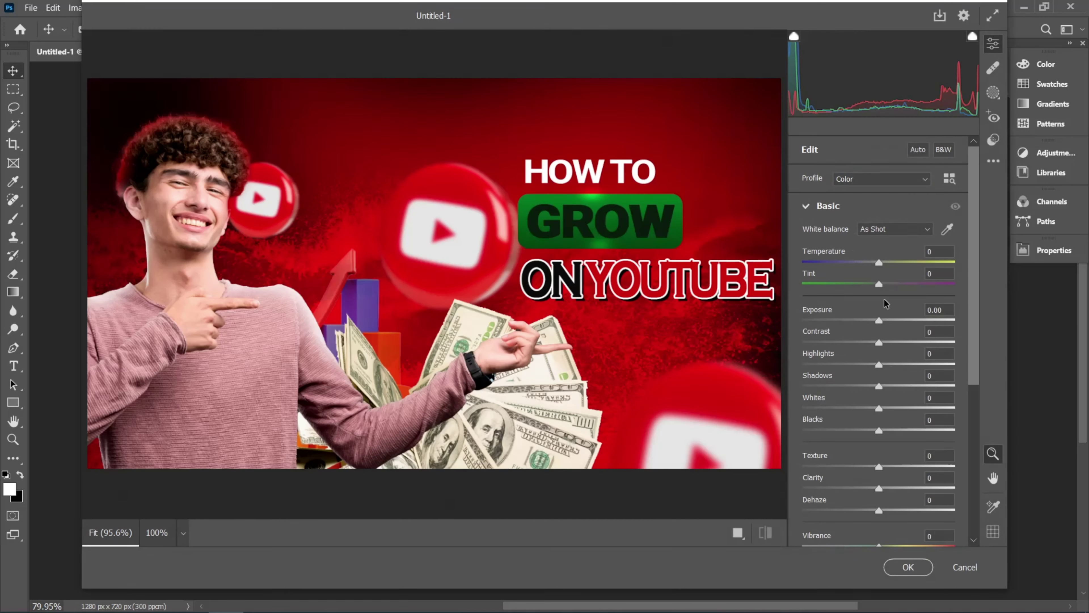
pyautogui.moveTo(879, 263); pyautogui.dragTo(887, 386)
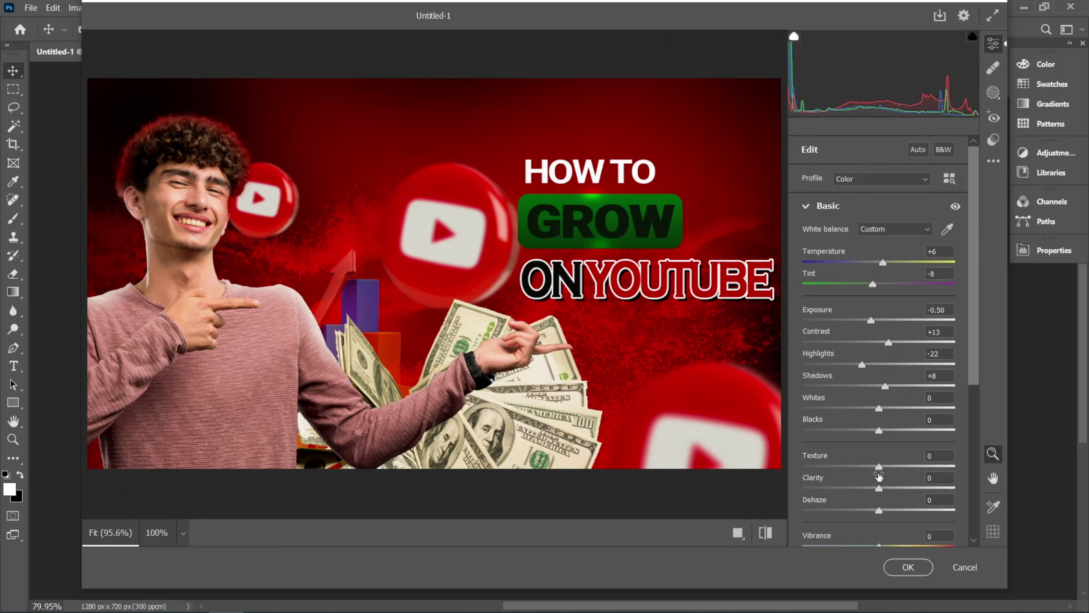
pyautogui.moveTo(879, 468); pyautogui.dragTo(888, 469)
pyautogui.click(906, 568)
pyautogui.scroll(1, 432, 312)
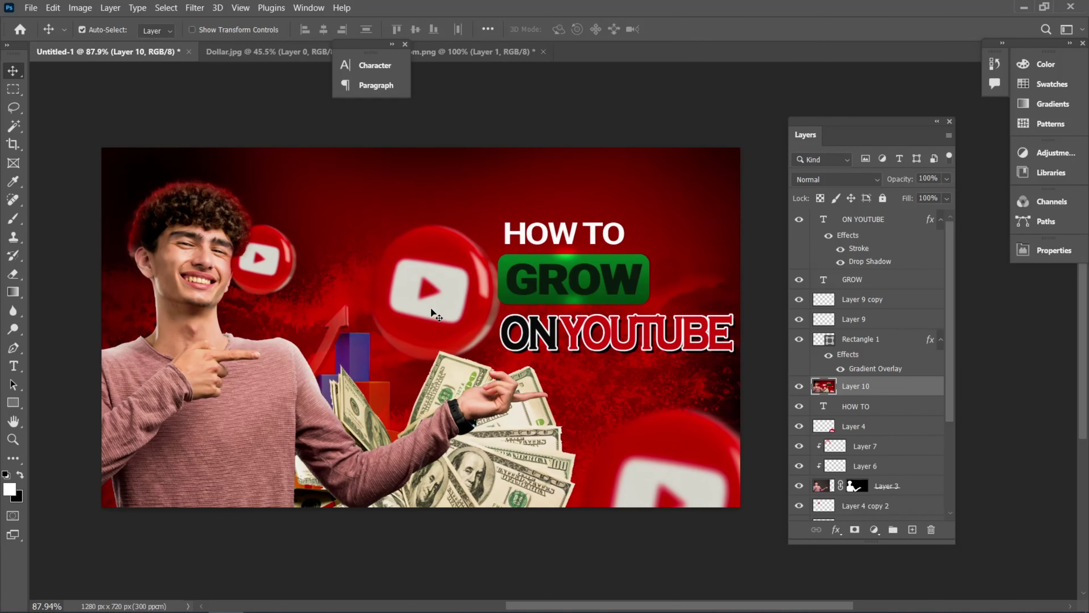